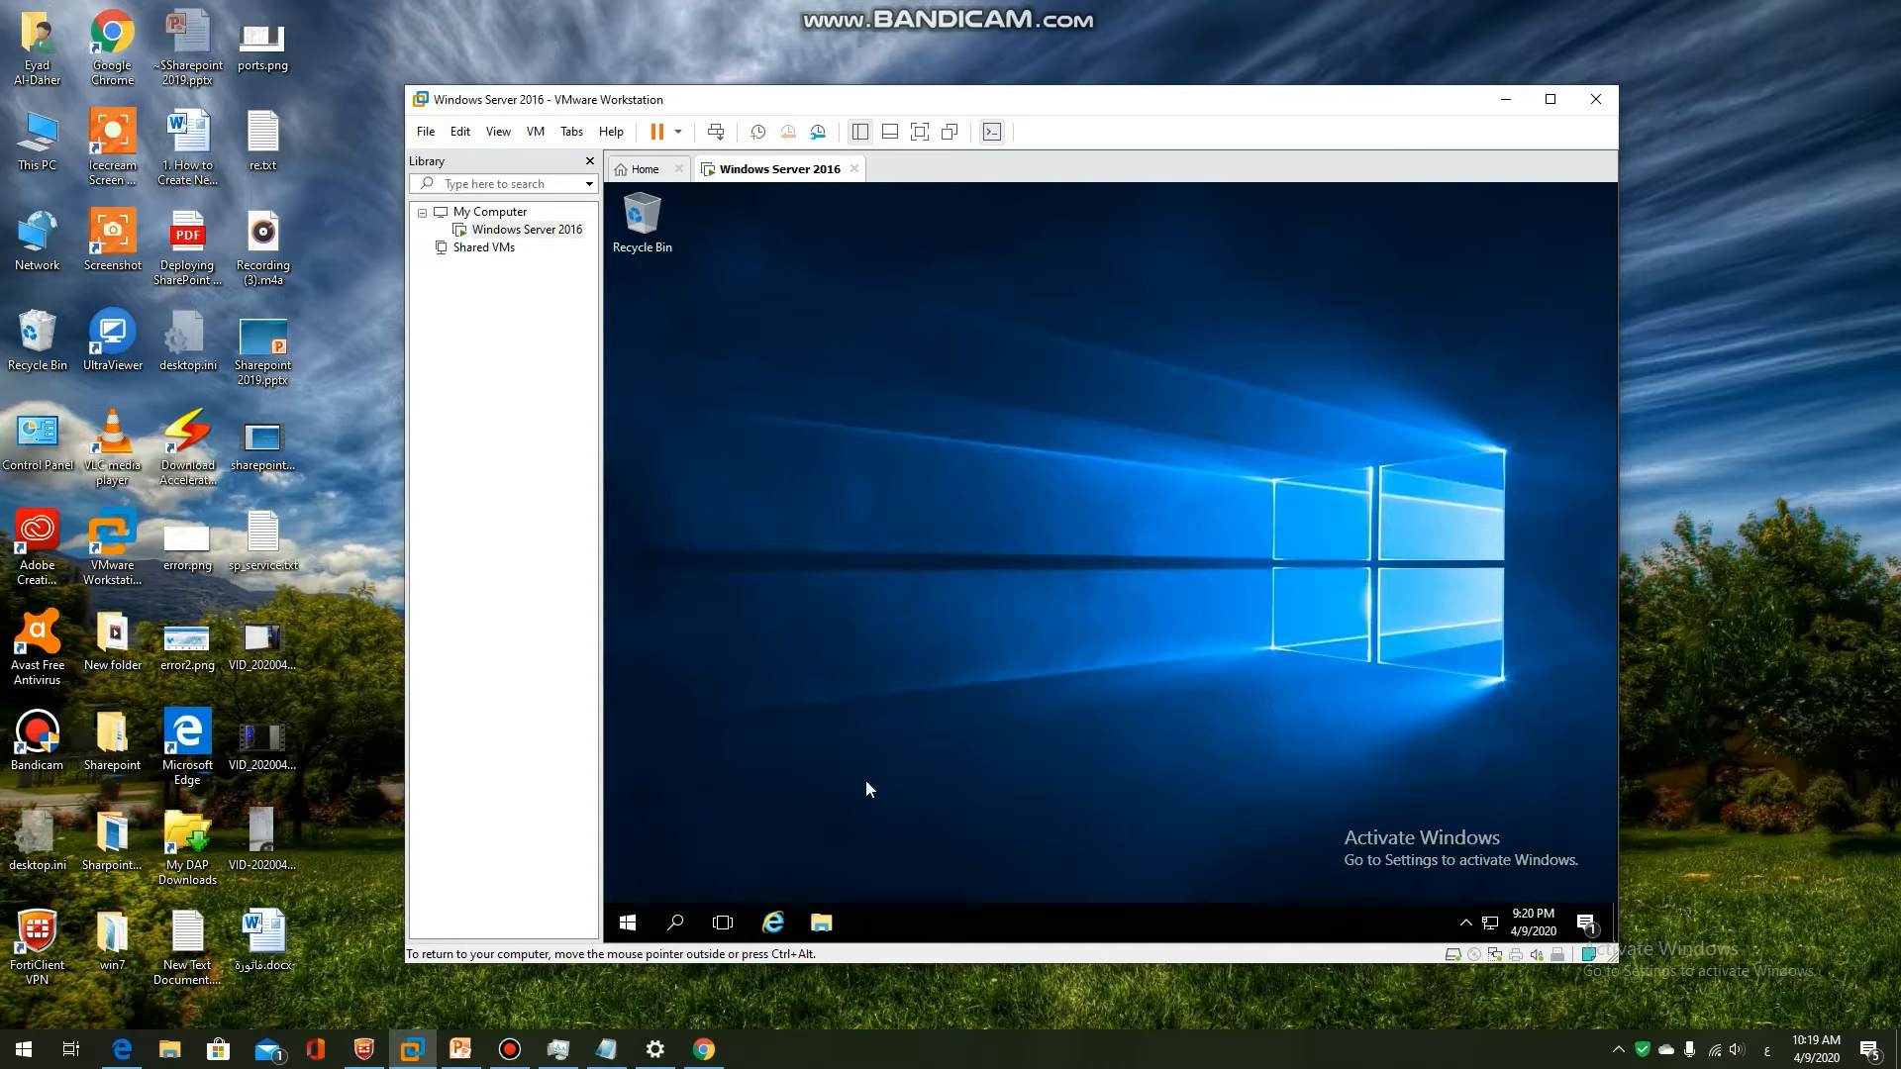
Show the Installing SharePoint 2019 slide and highlight the Active Directory Domain Services bullet
click(460, 1048)
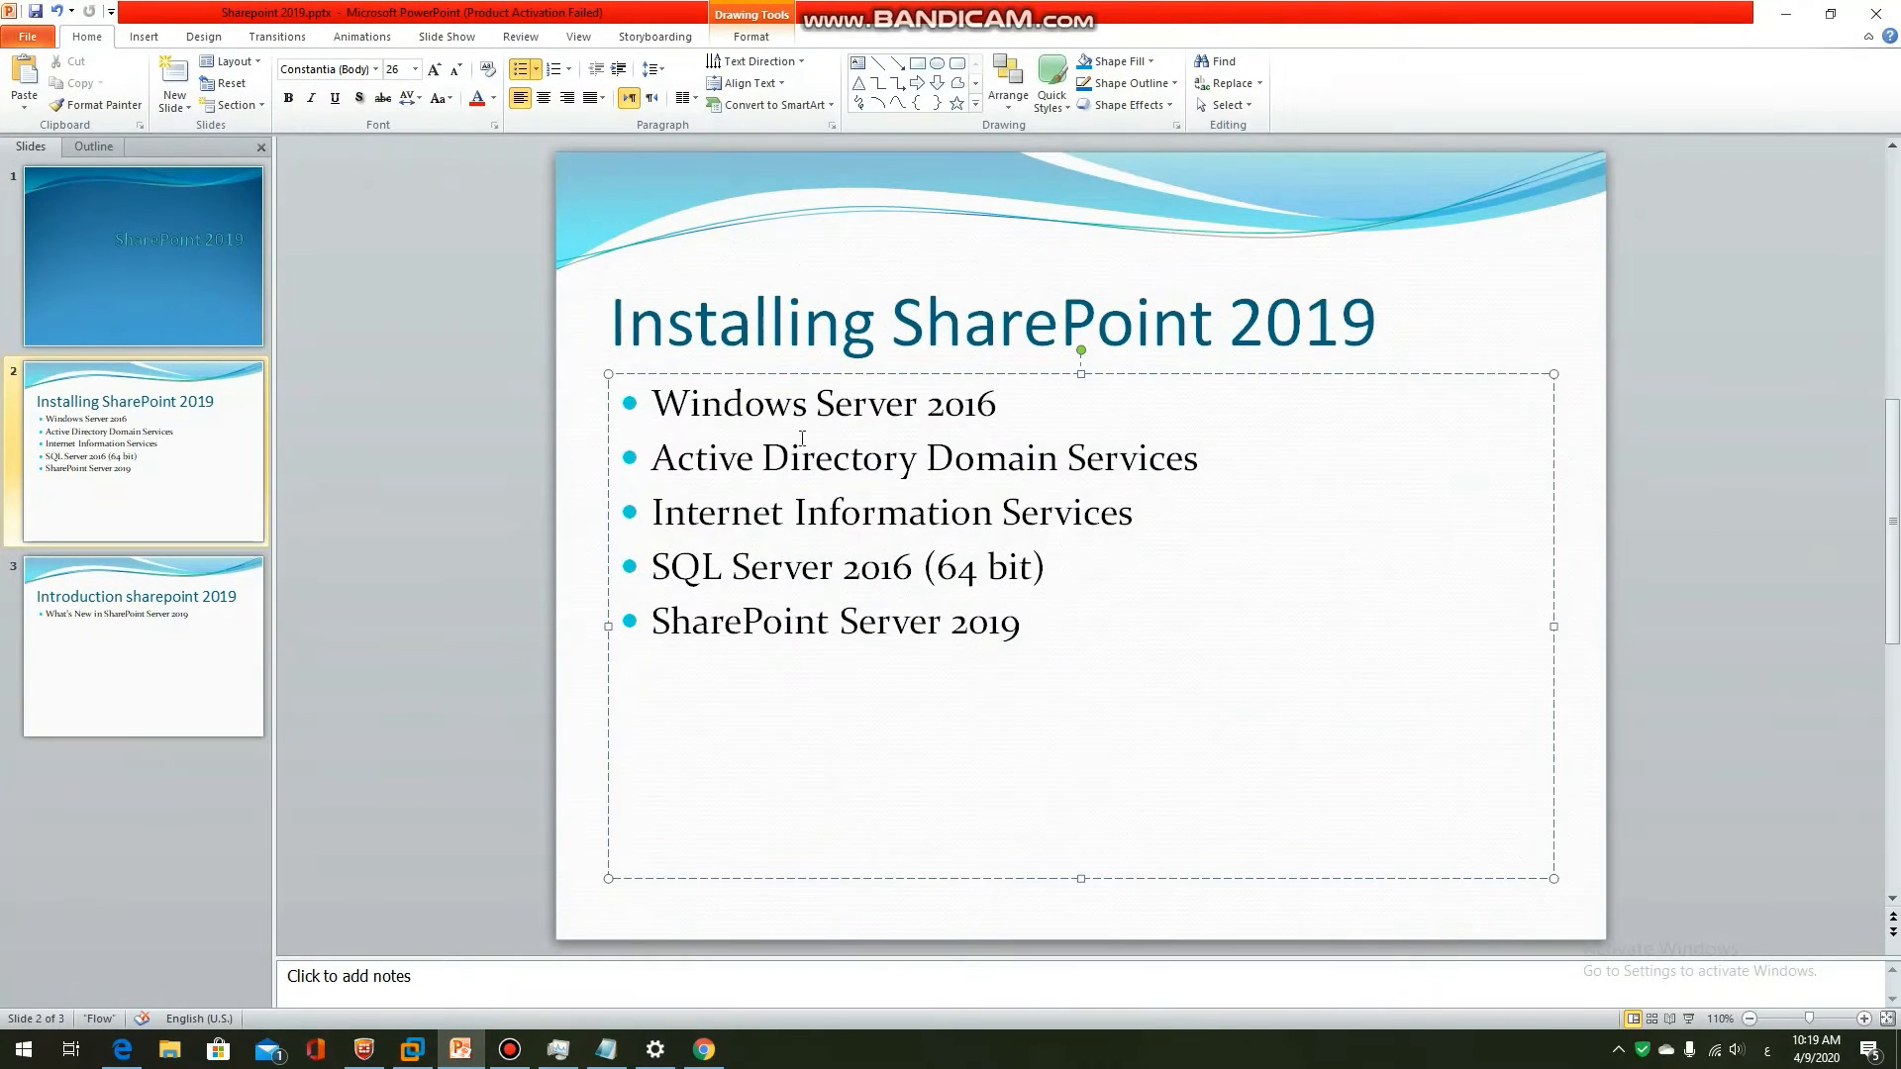
drag(669, 403, 1025, 438)
drag(656, 462, 1170, 465)
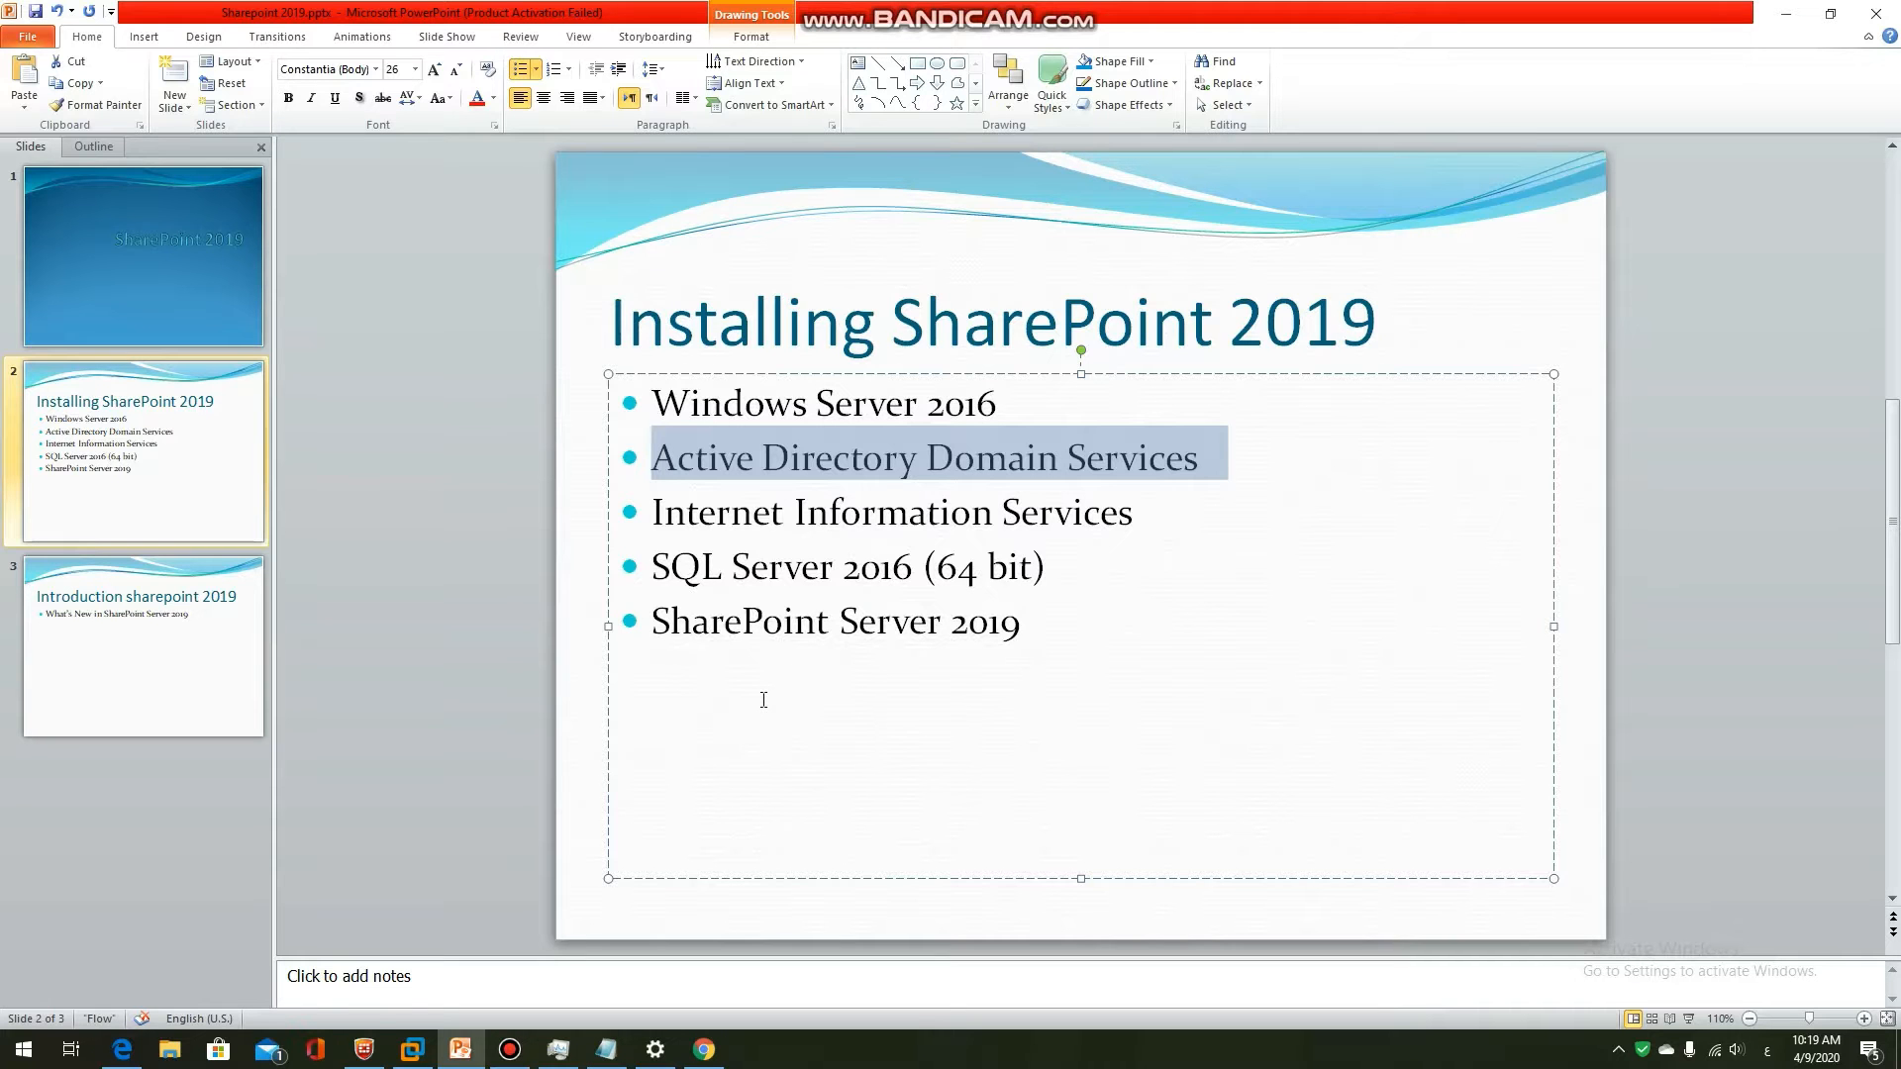
In the VM, open Active Directory Users and Computers from Control Panel's Administrative Tools
click(1786, 14)
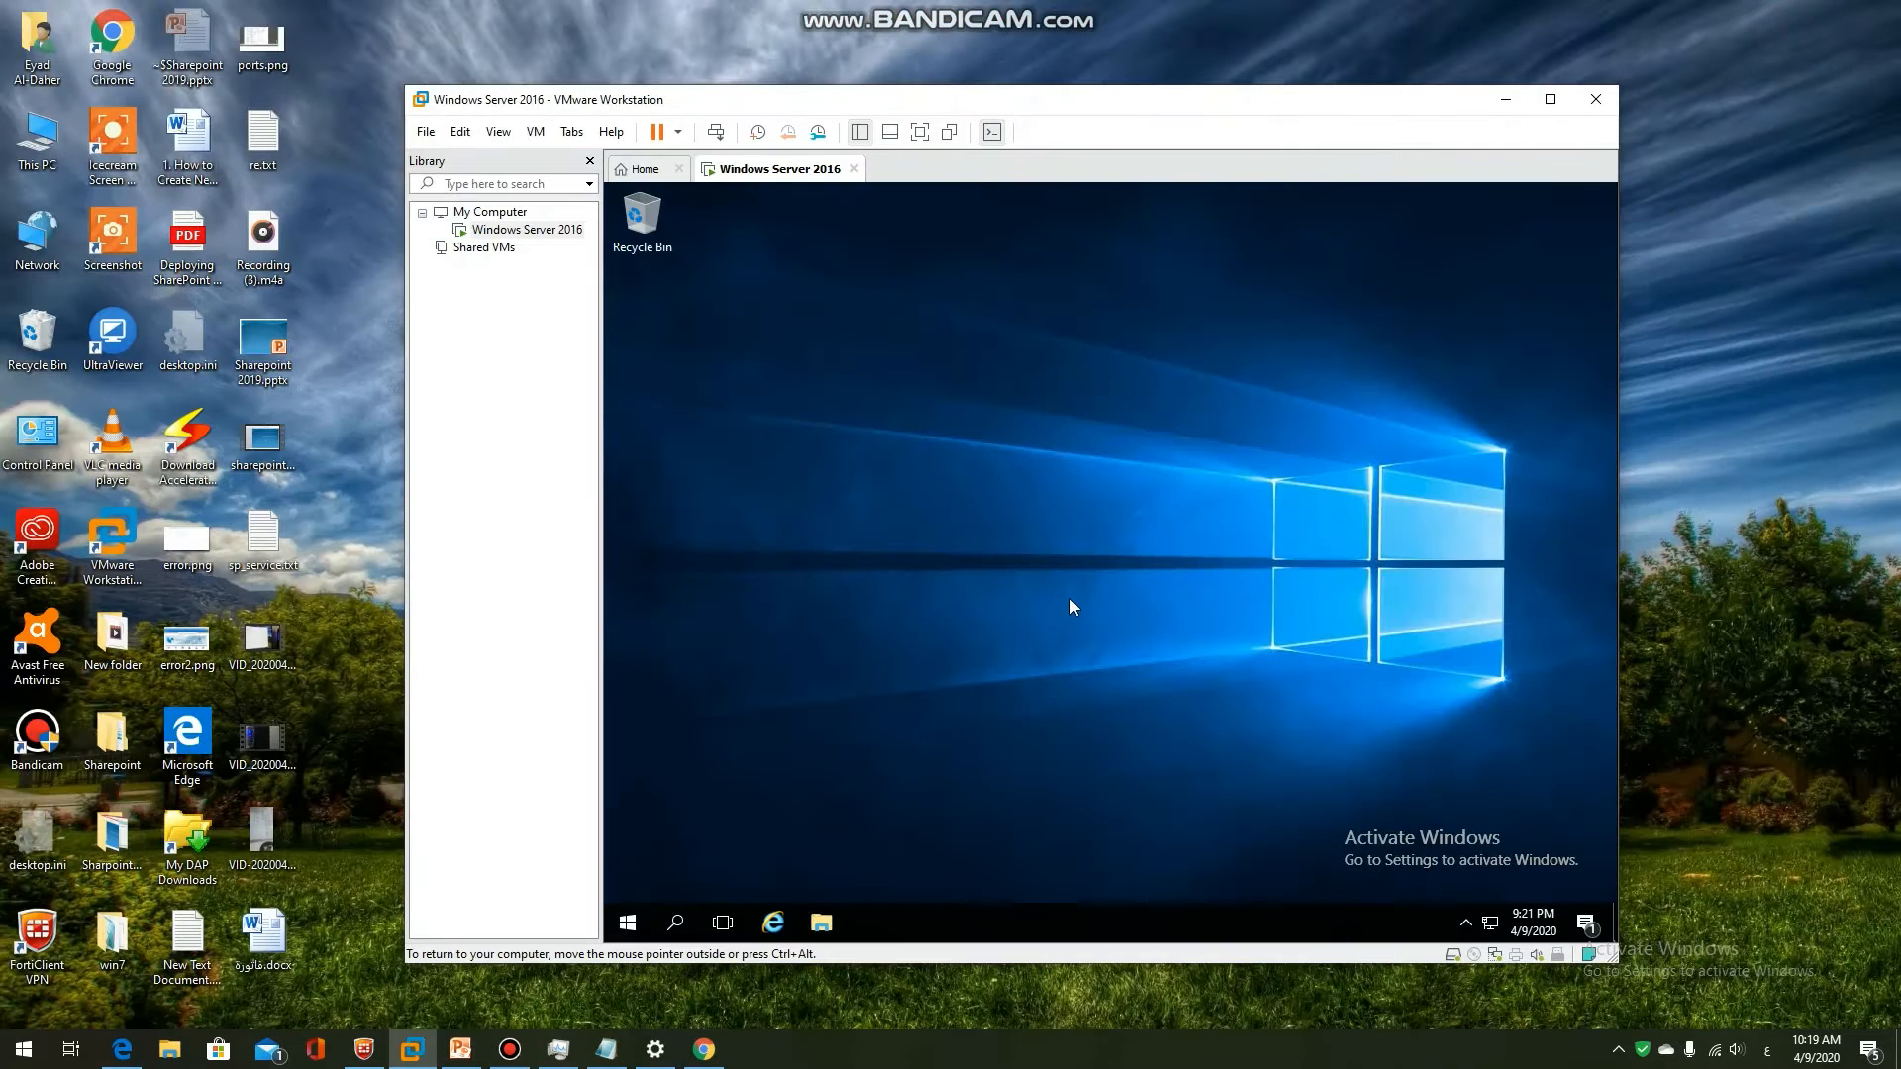
click(629, 922)
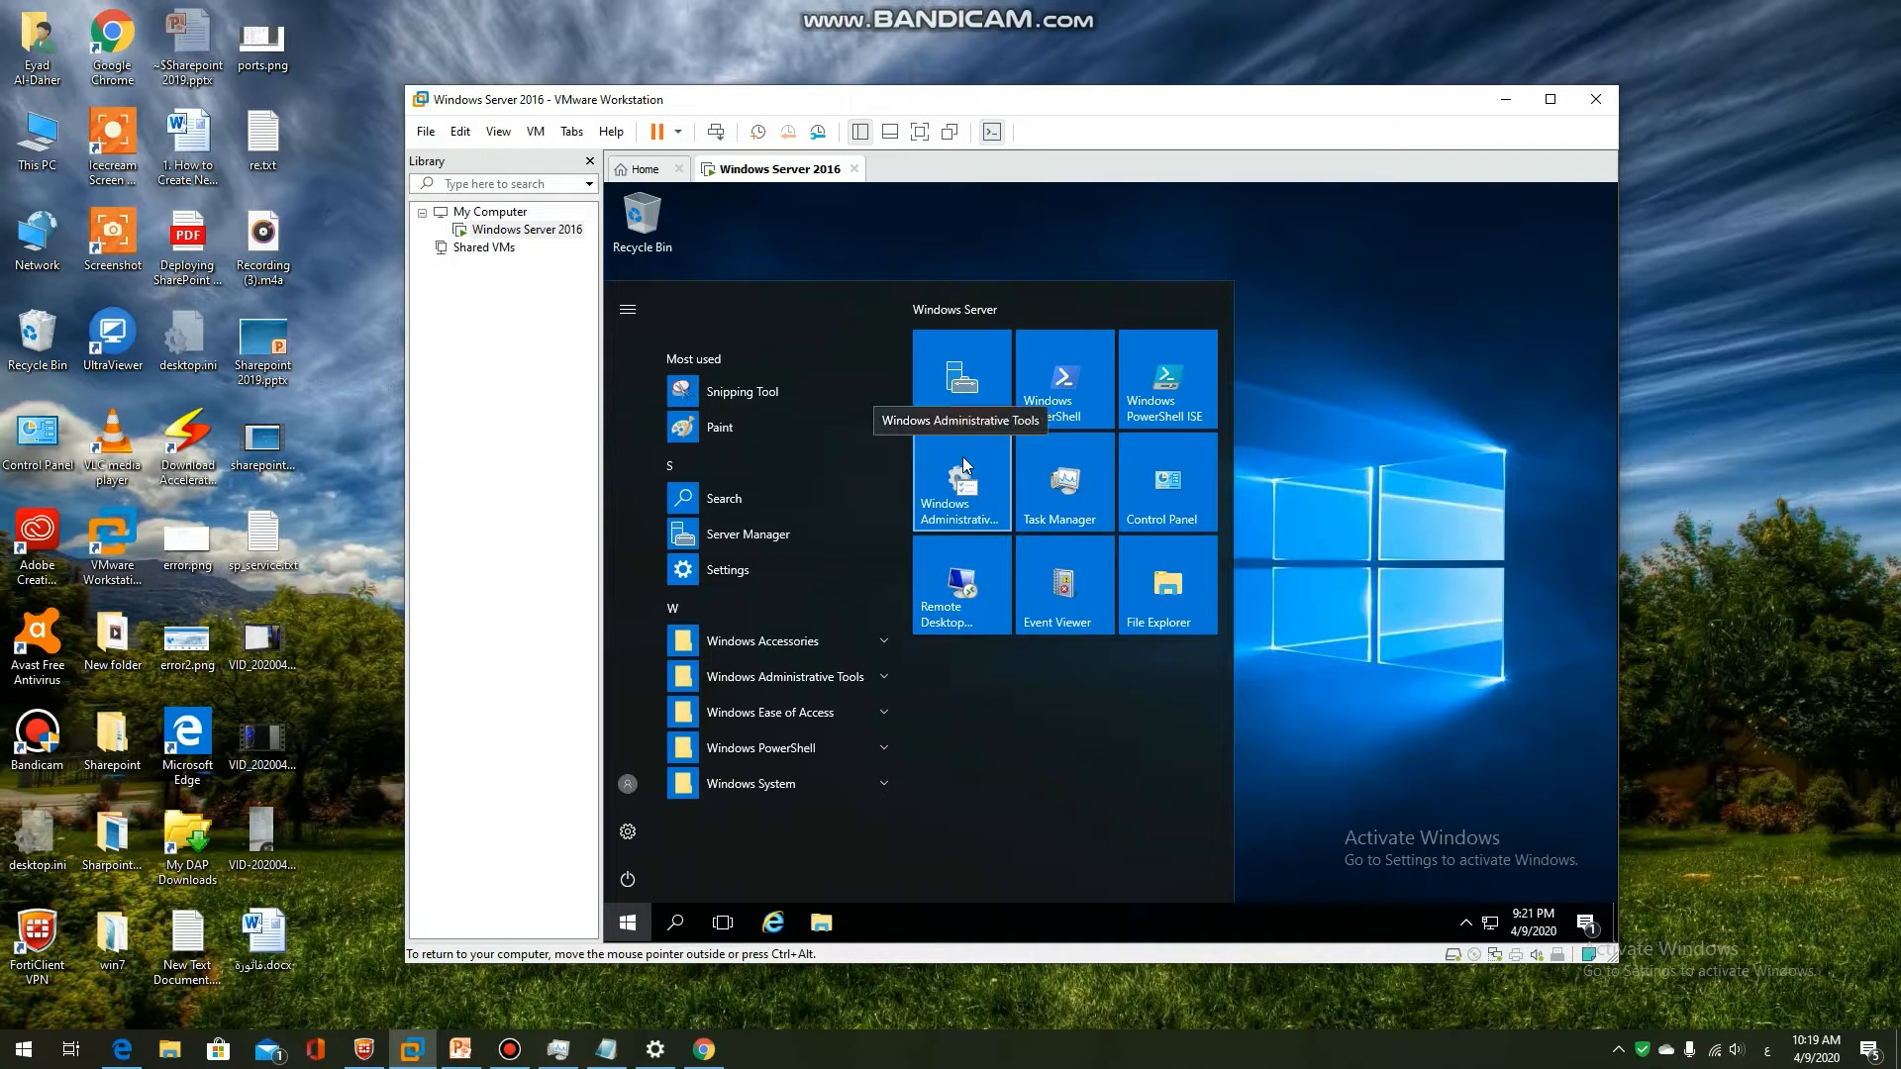
click(1179, 483)
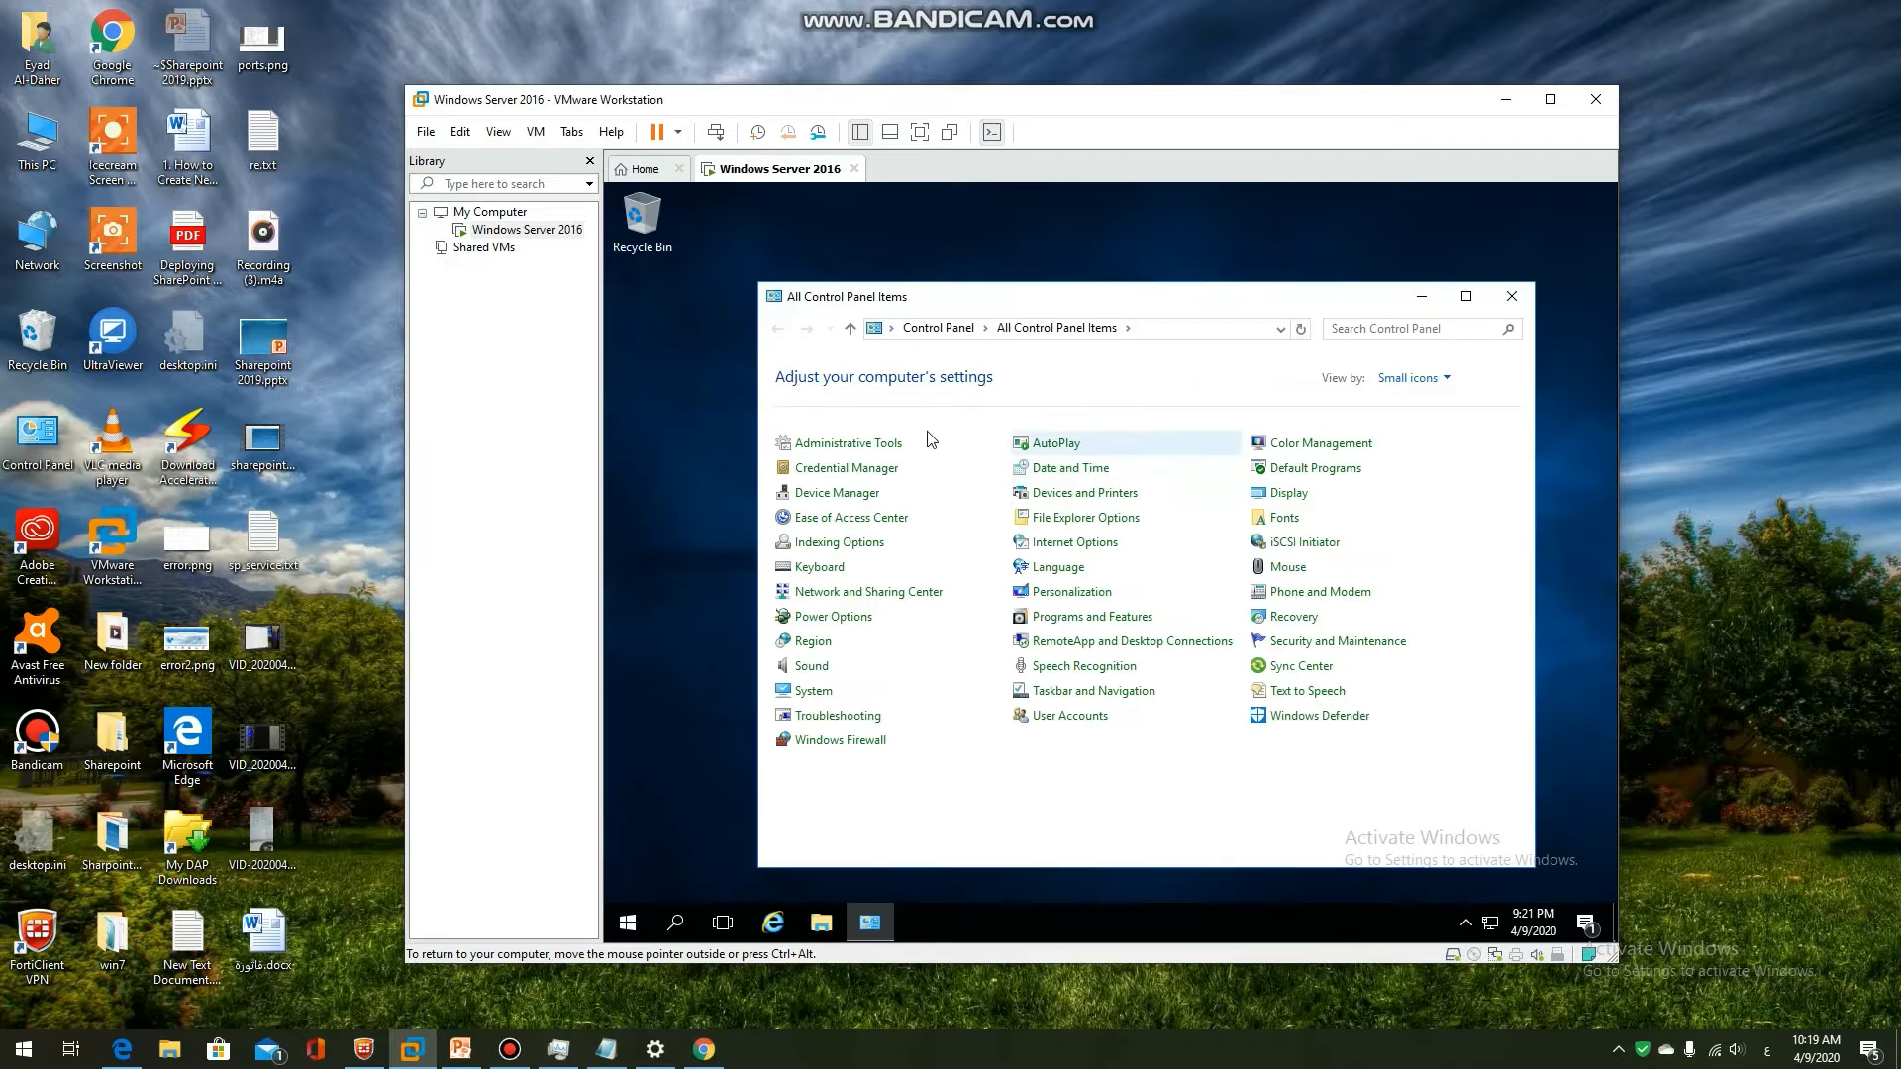
click(858, 448)
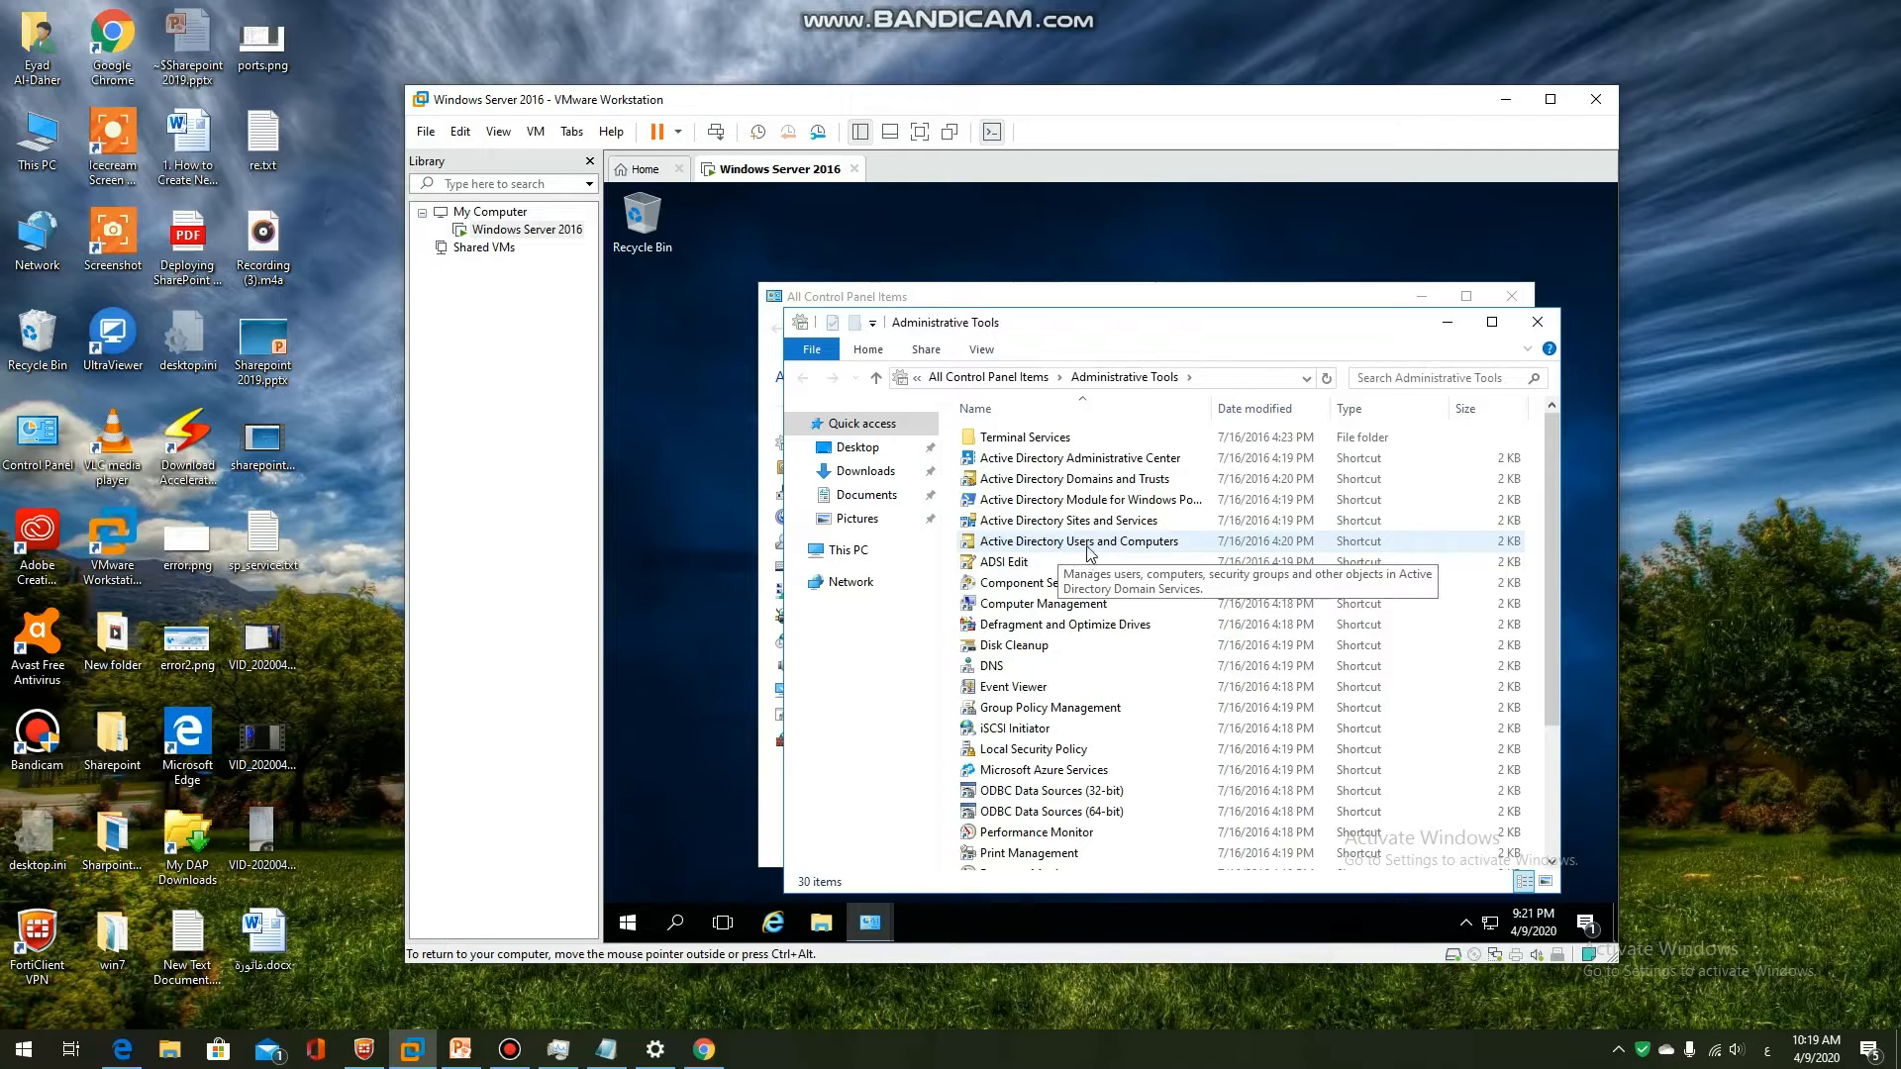
click(1124, 551)
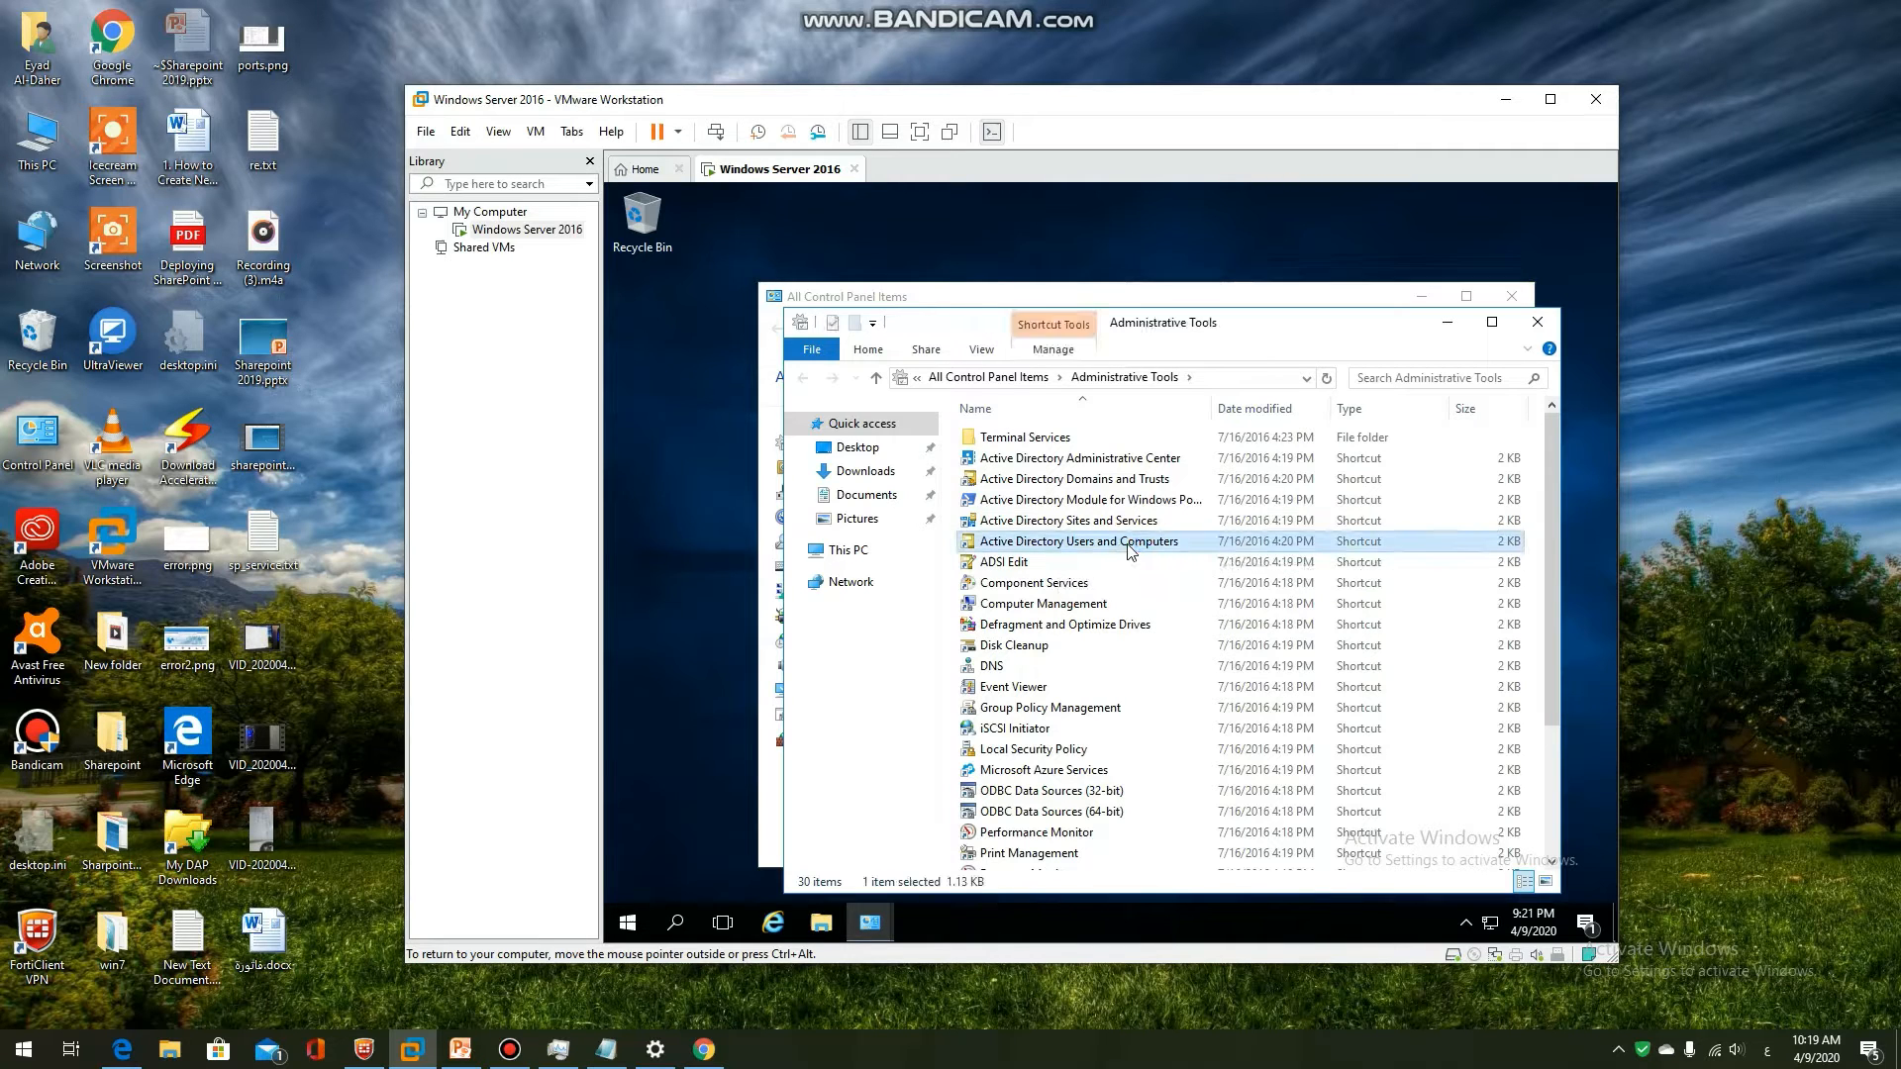
double_click(1128, 551)
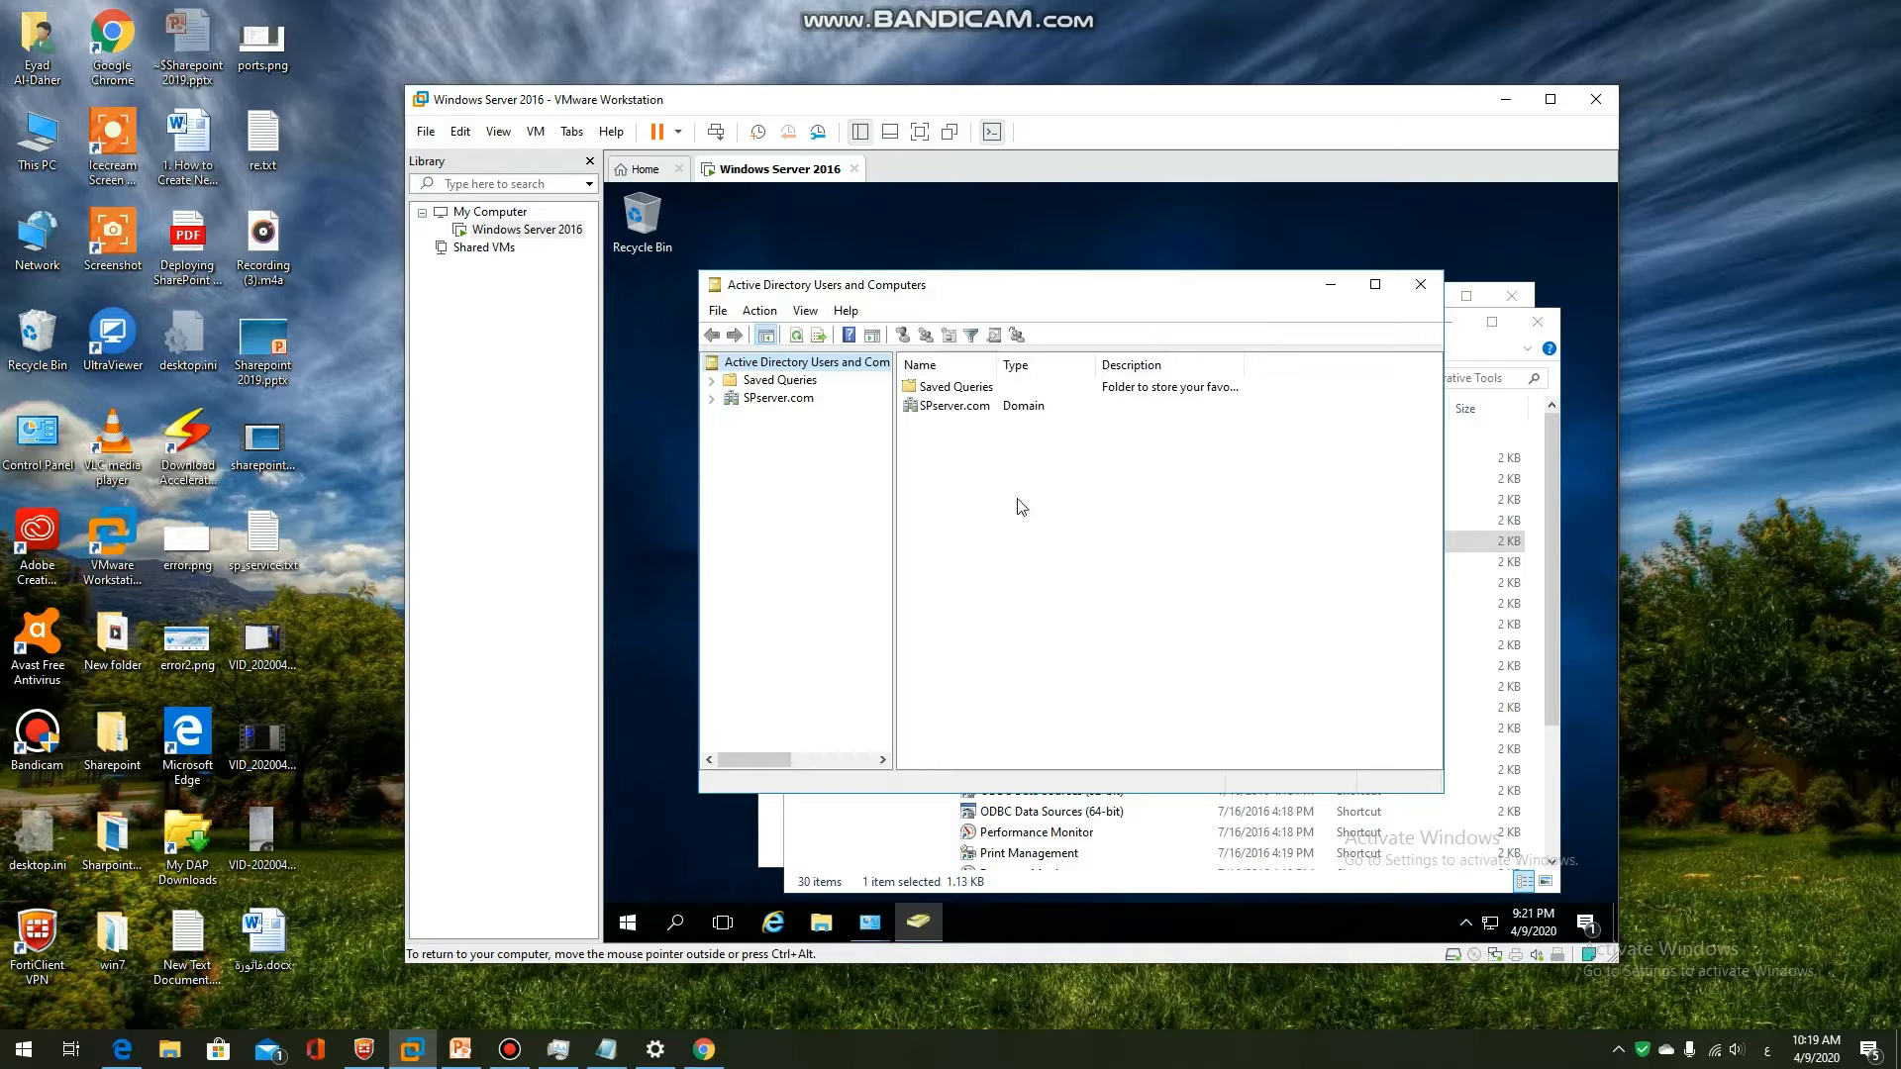
Show the SPserver.com Users container maximized, select SP_admin and widen the Name column
click(711, 398)
click(777, 398)
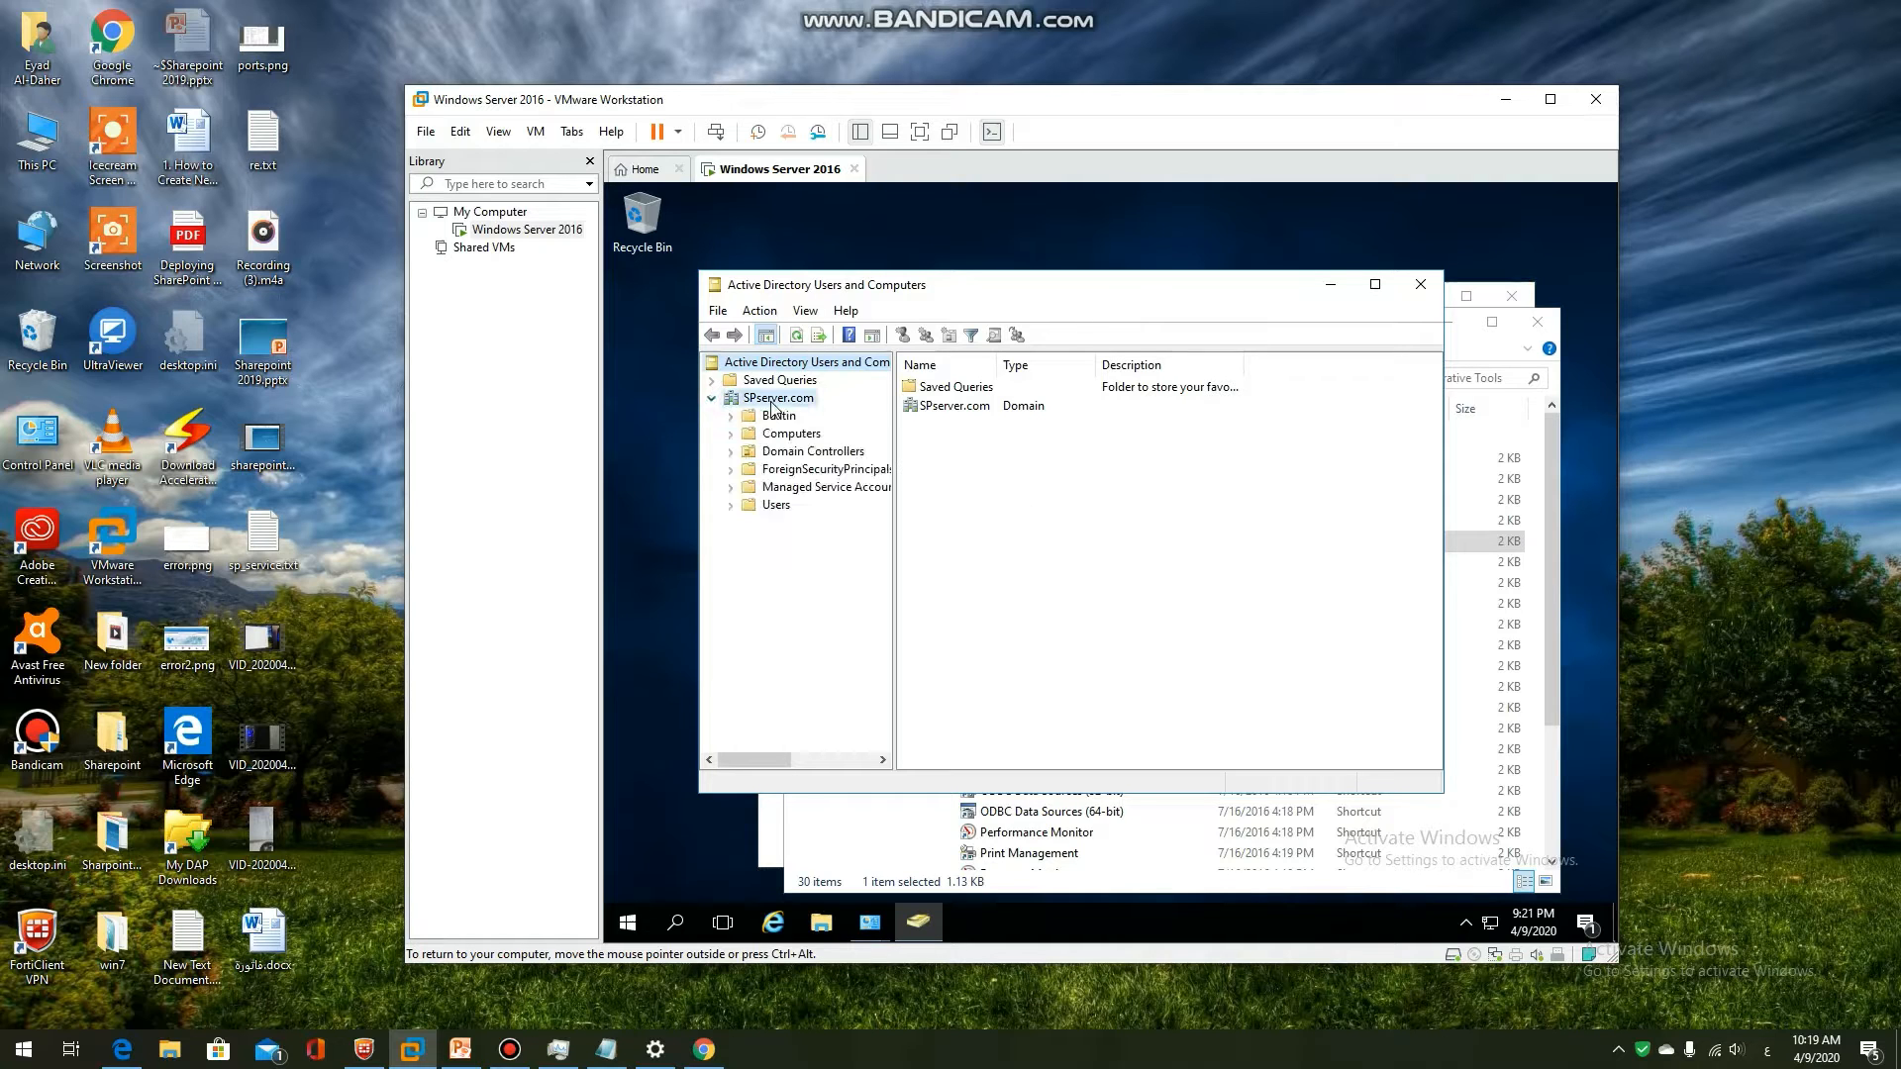
click(777, 505)
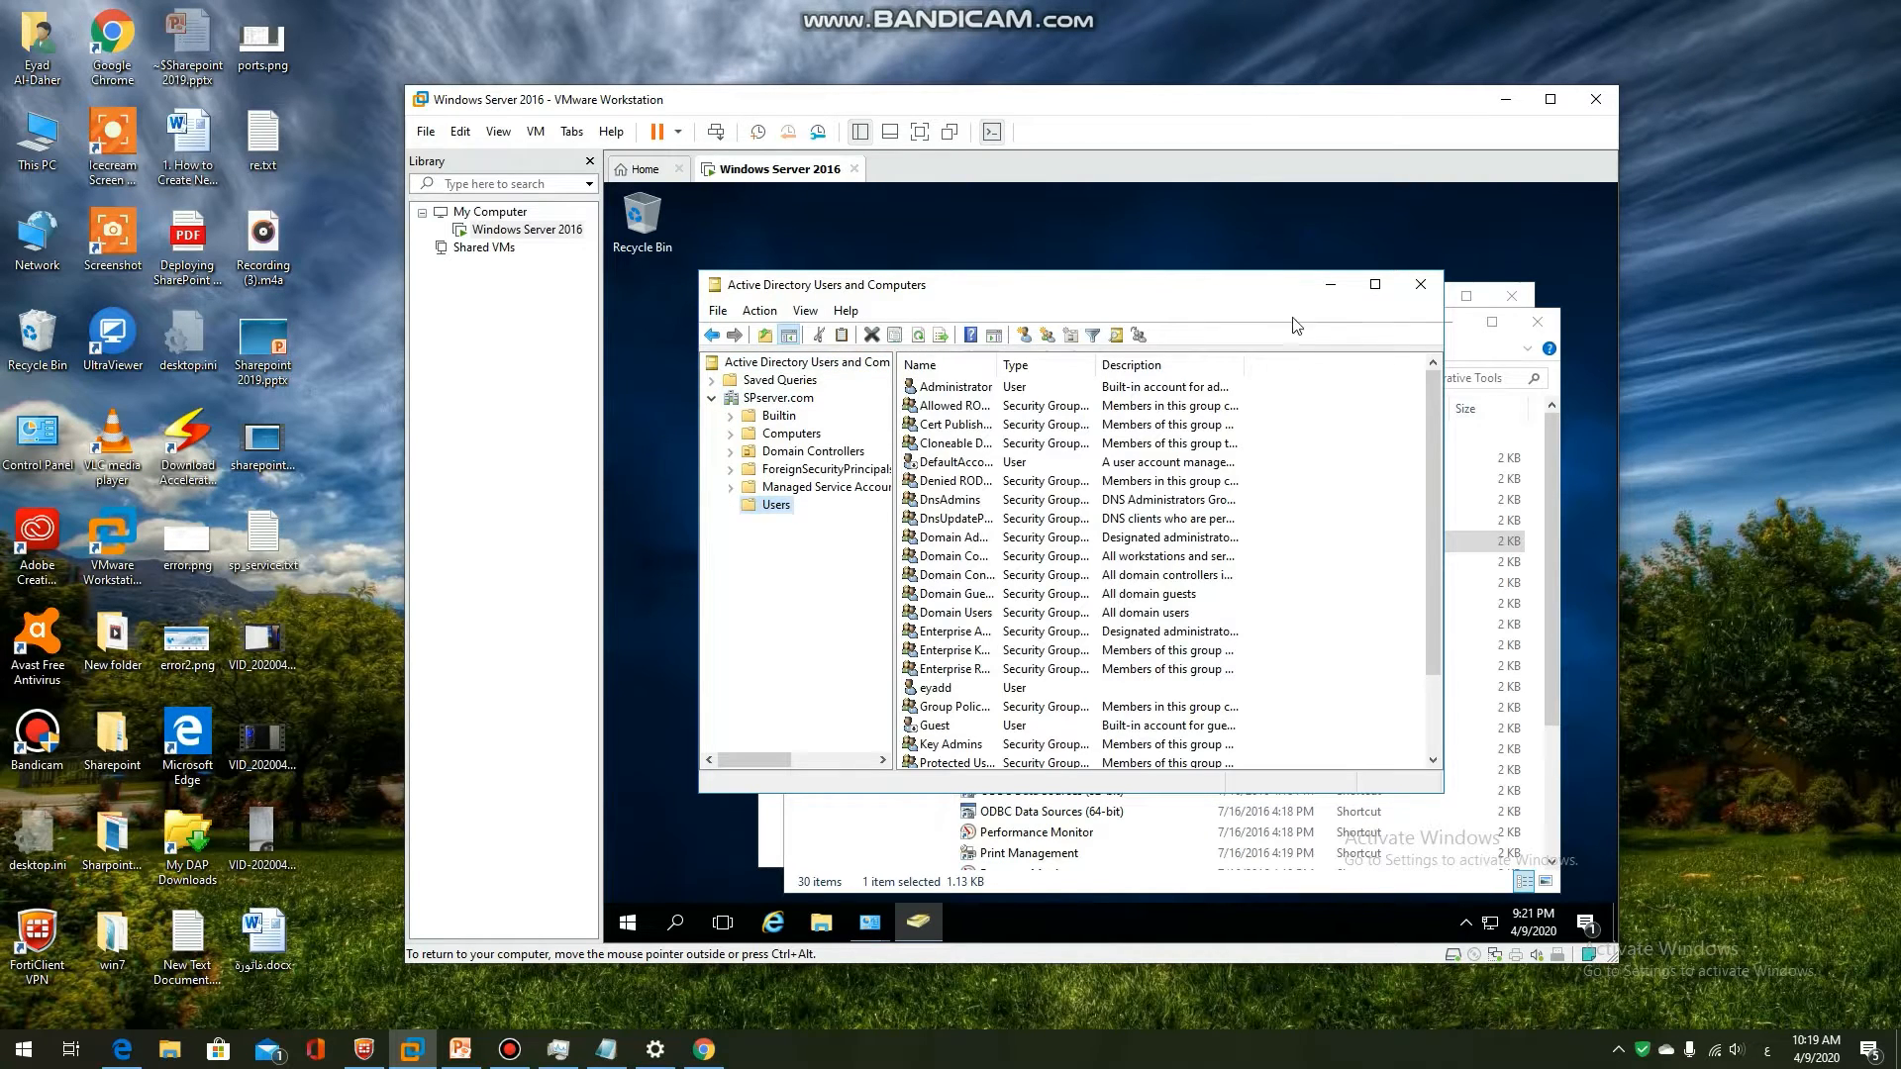
click(1375, 285)
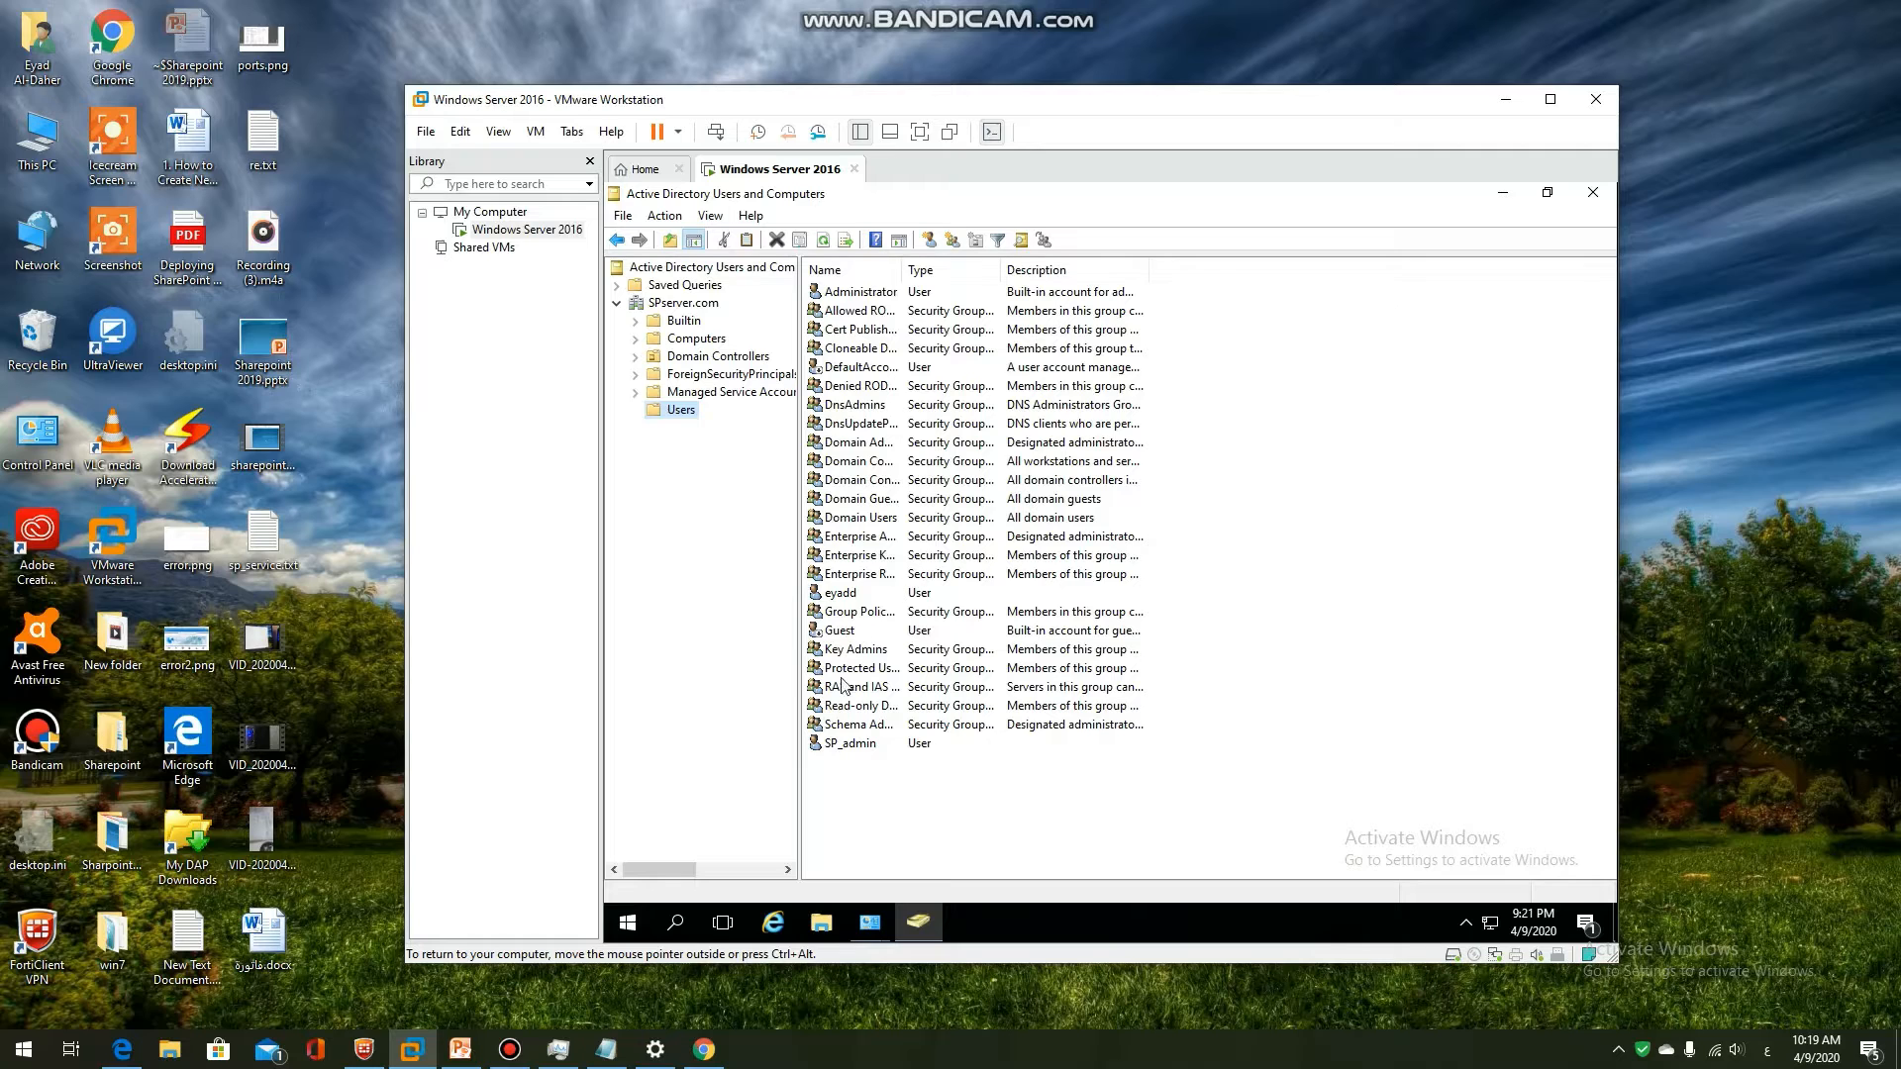
click(860, 752)
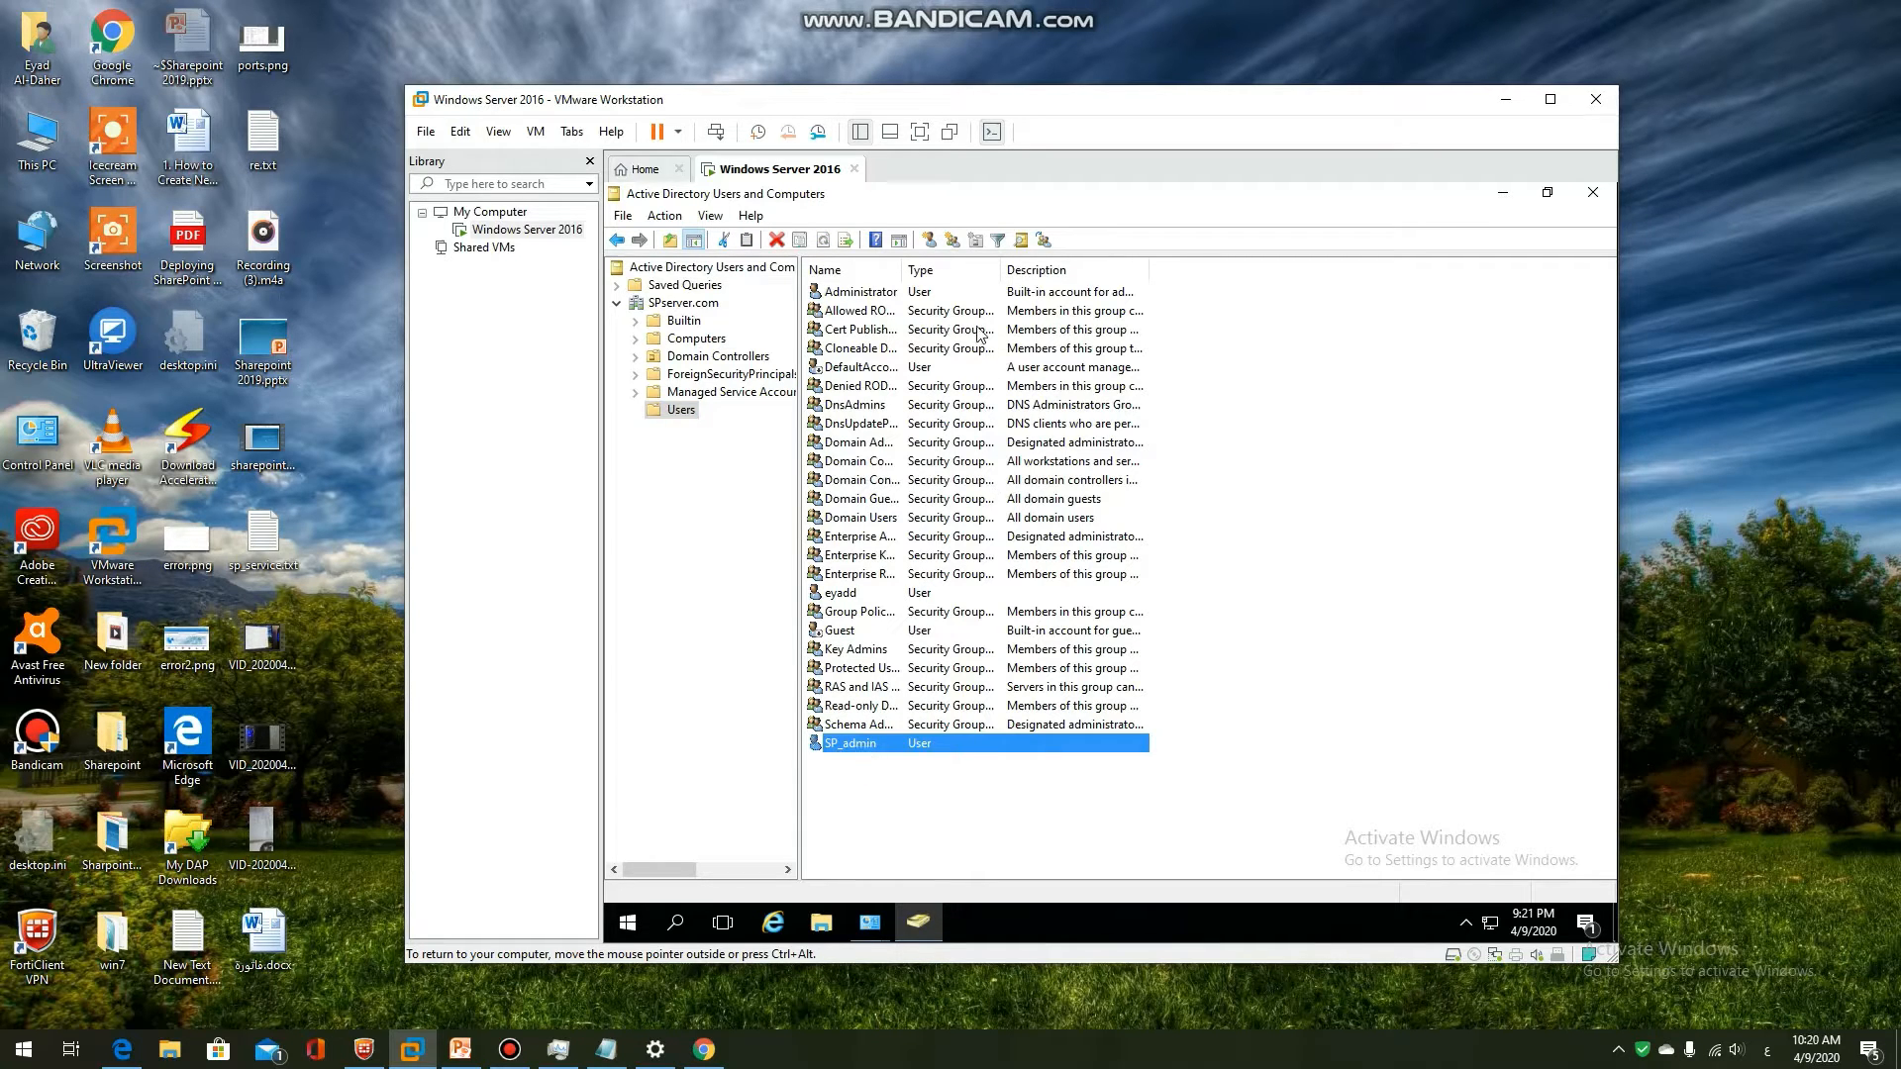
drag(902, 270, 1074, 278)
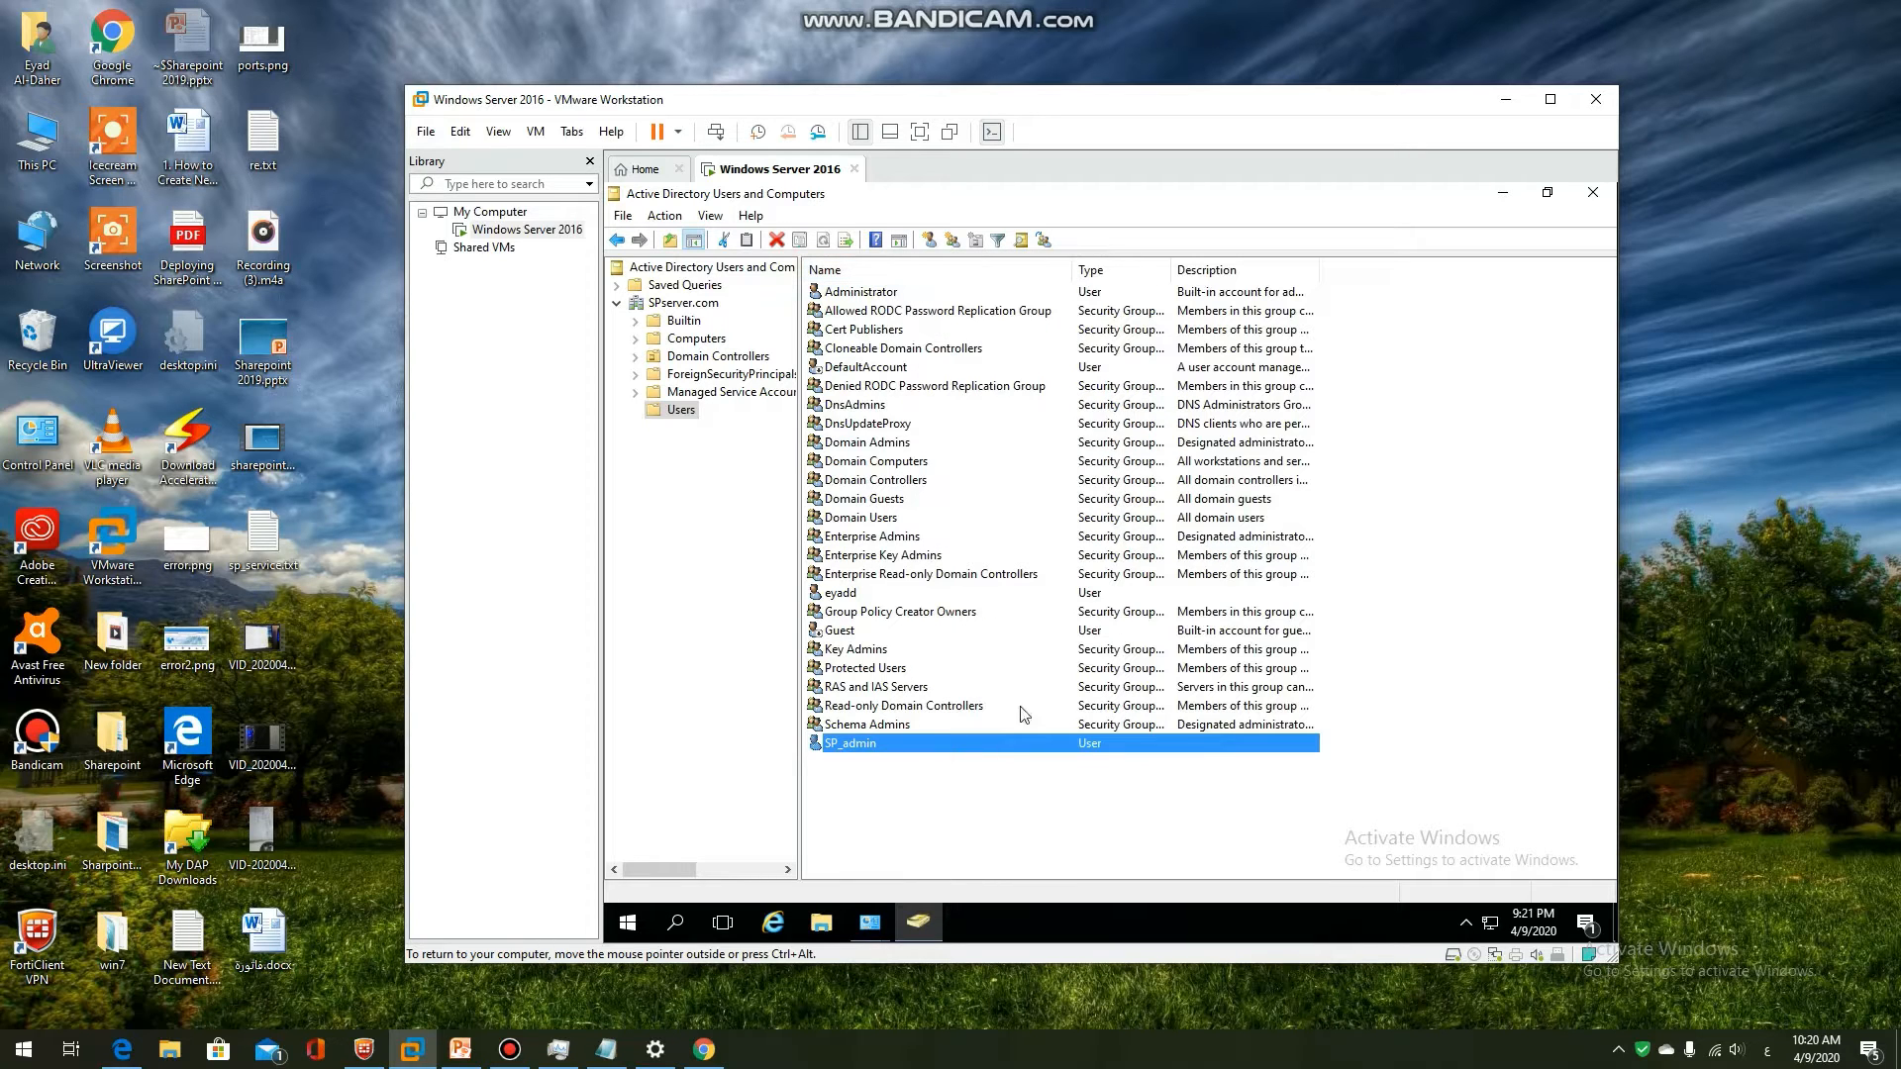
Open the Domain Admins group's properties on its Members list
right_click(886, 451)
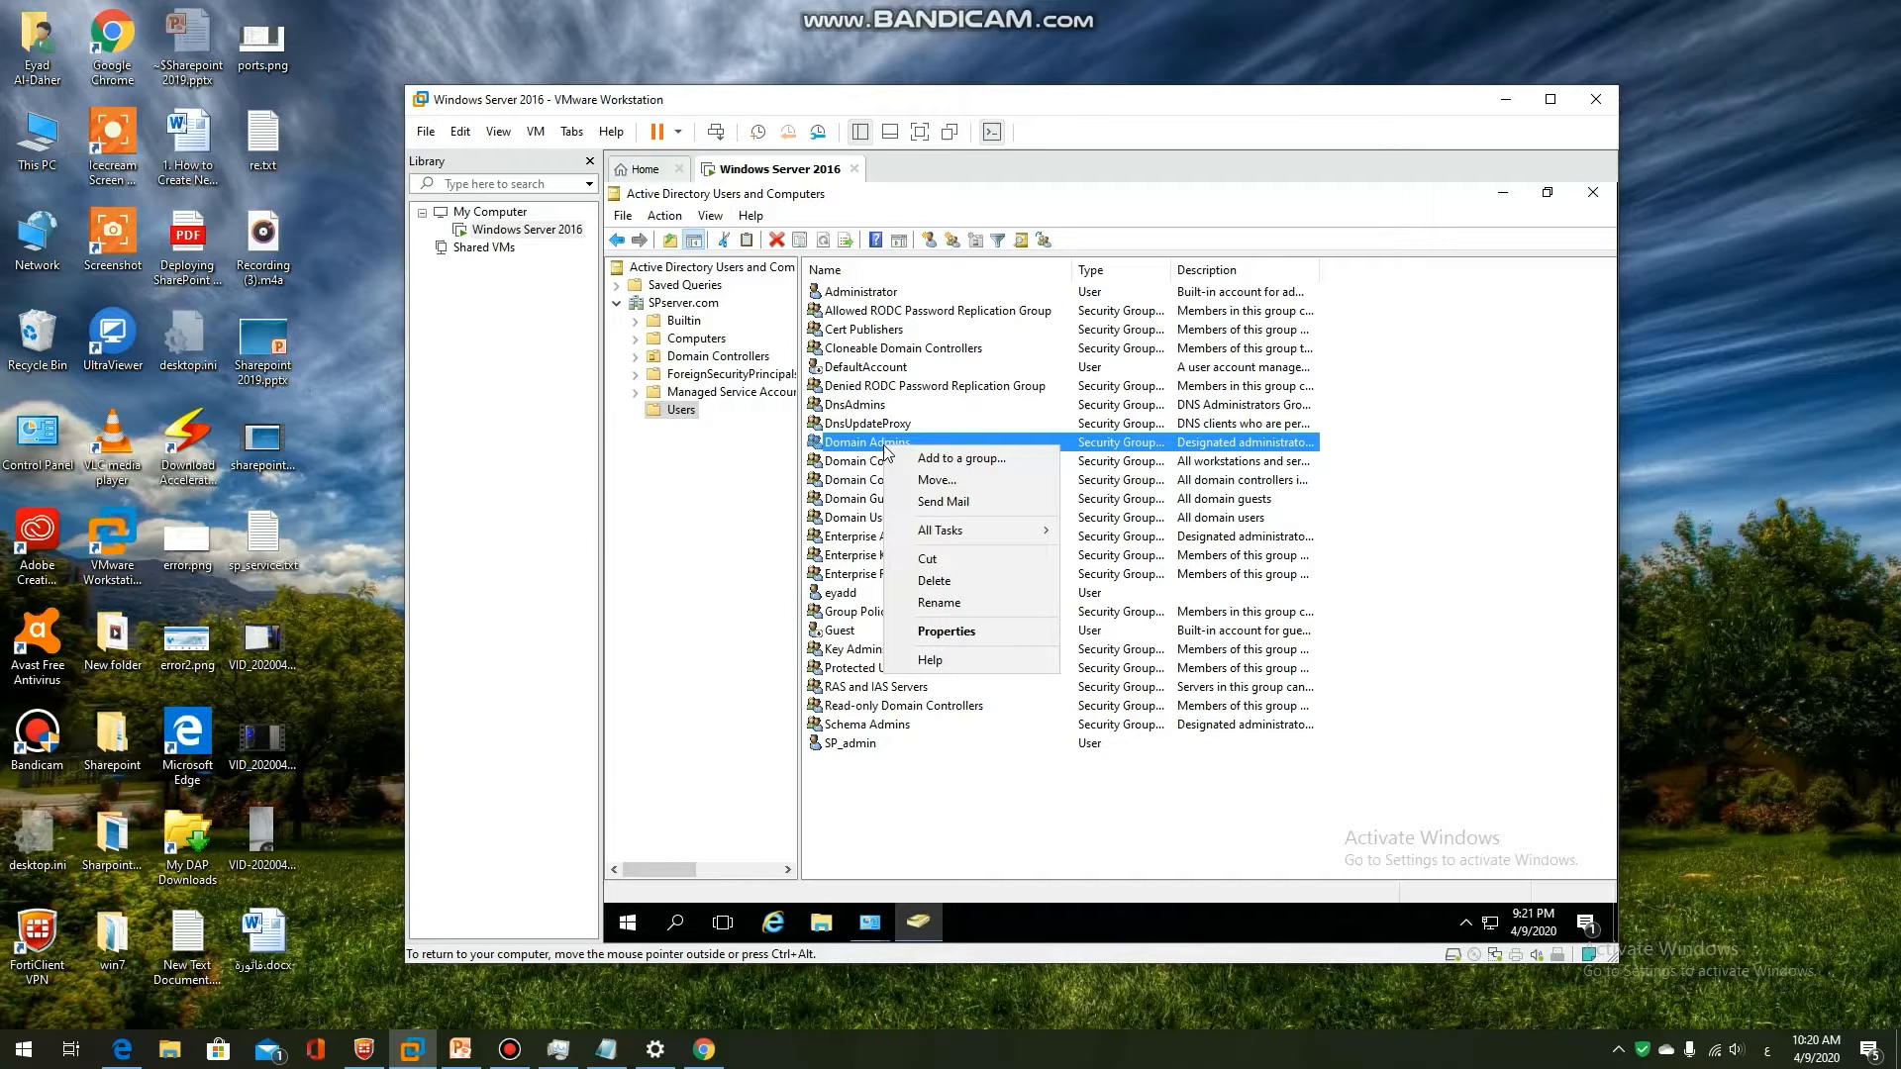
click(960, 633)
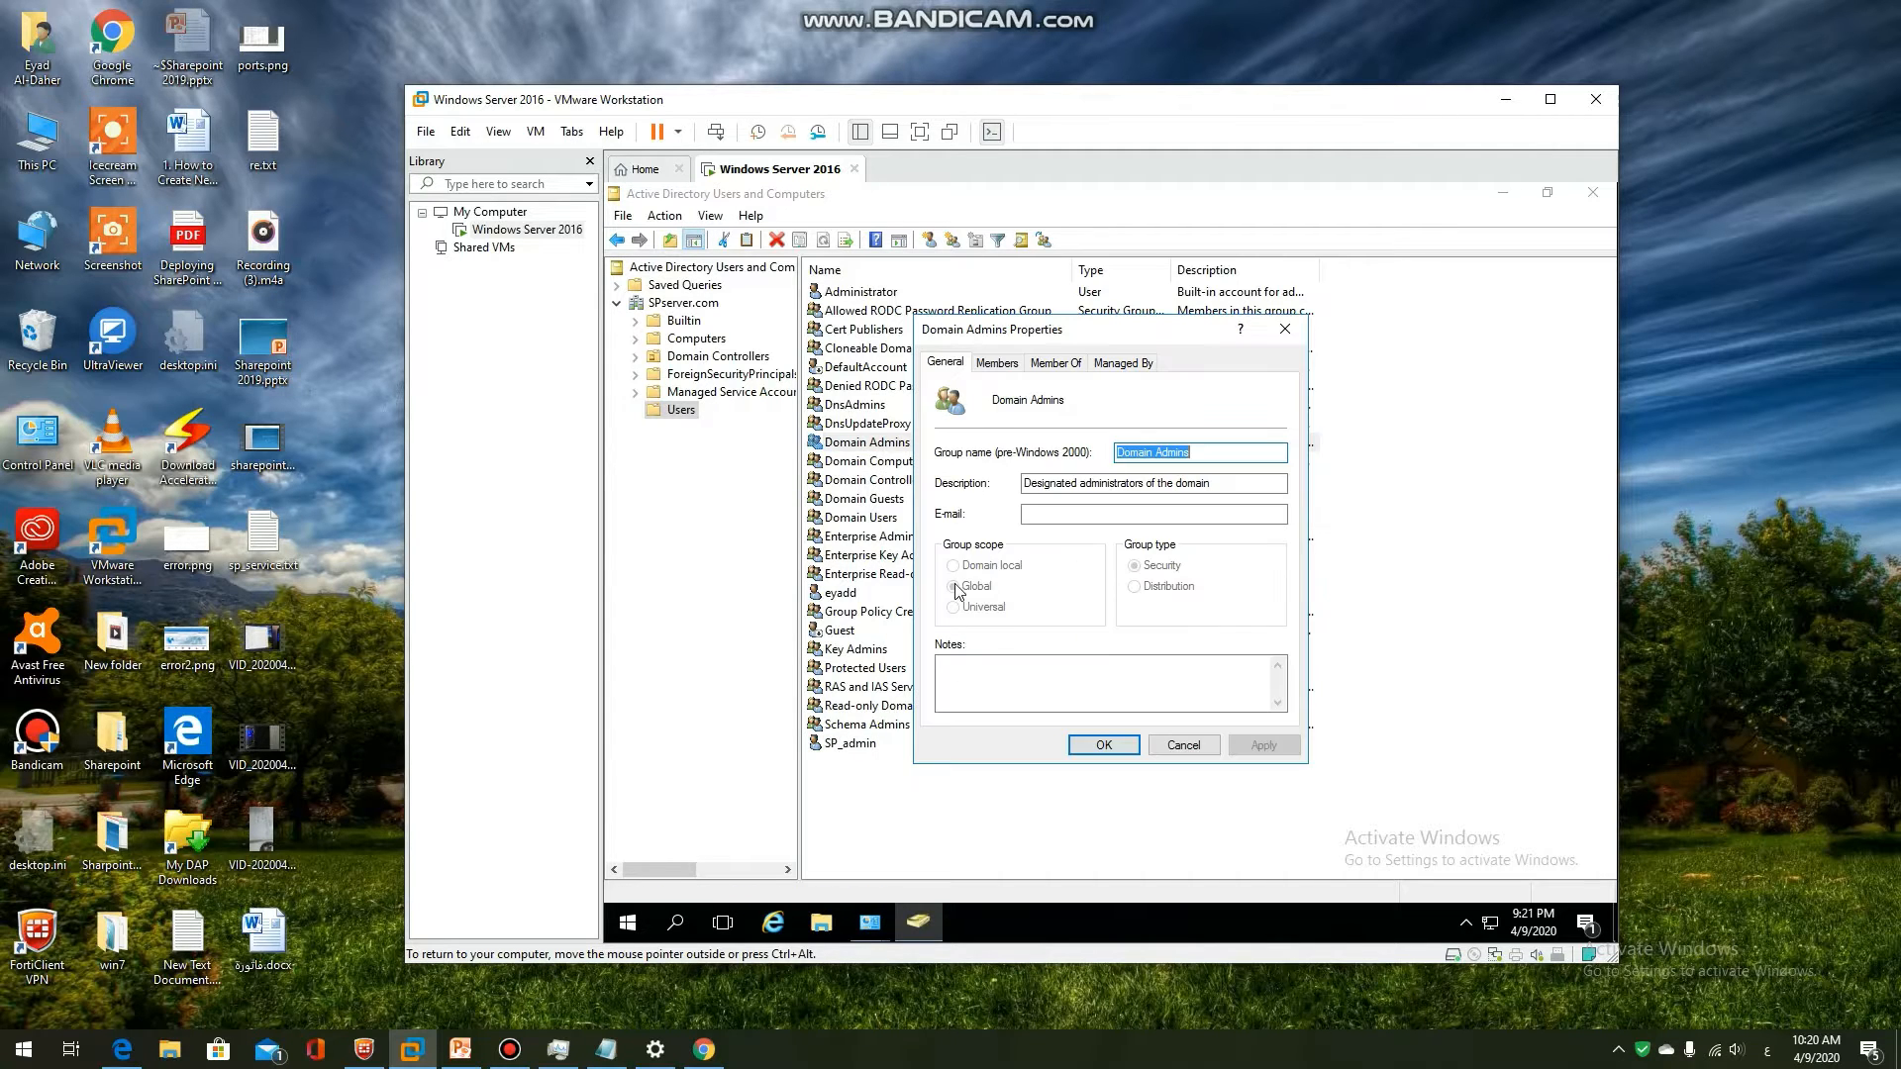
click(1011, 366)
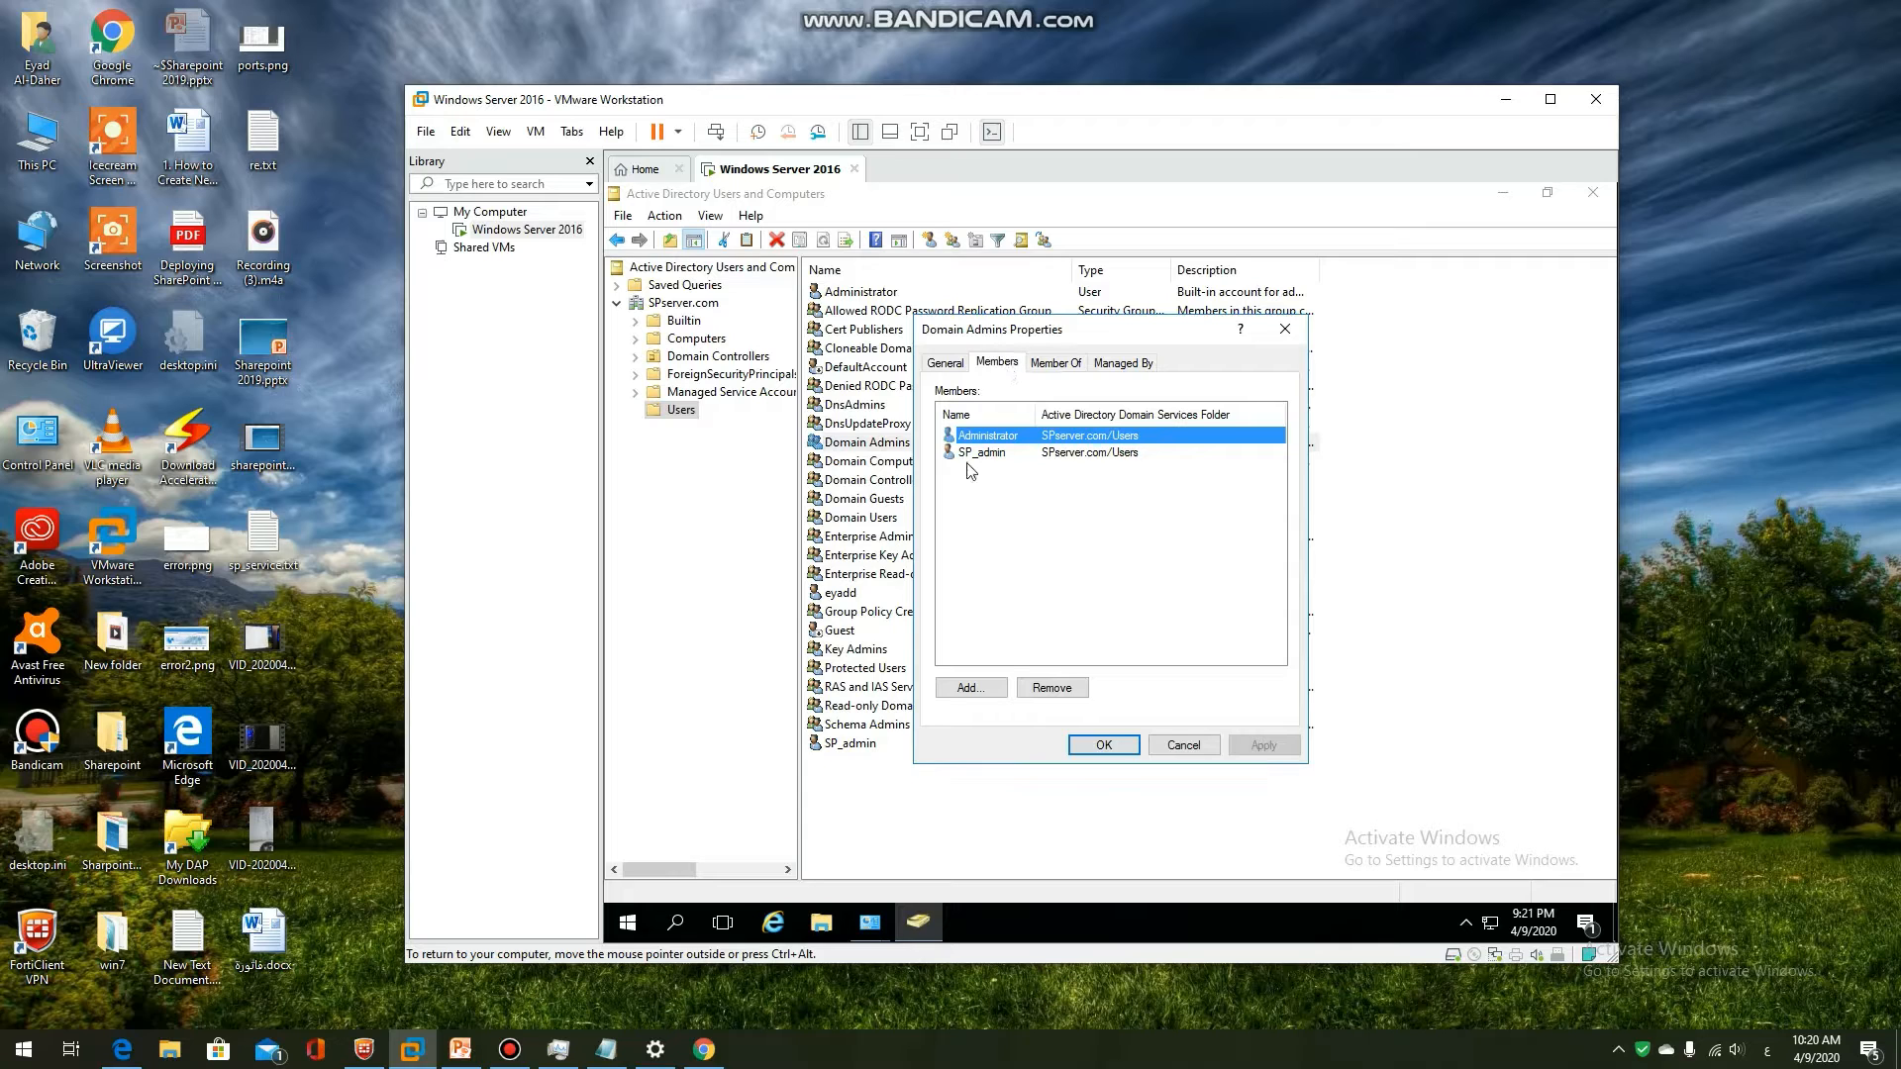
click(976, 453)
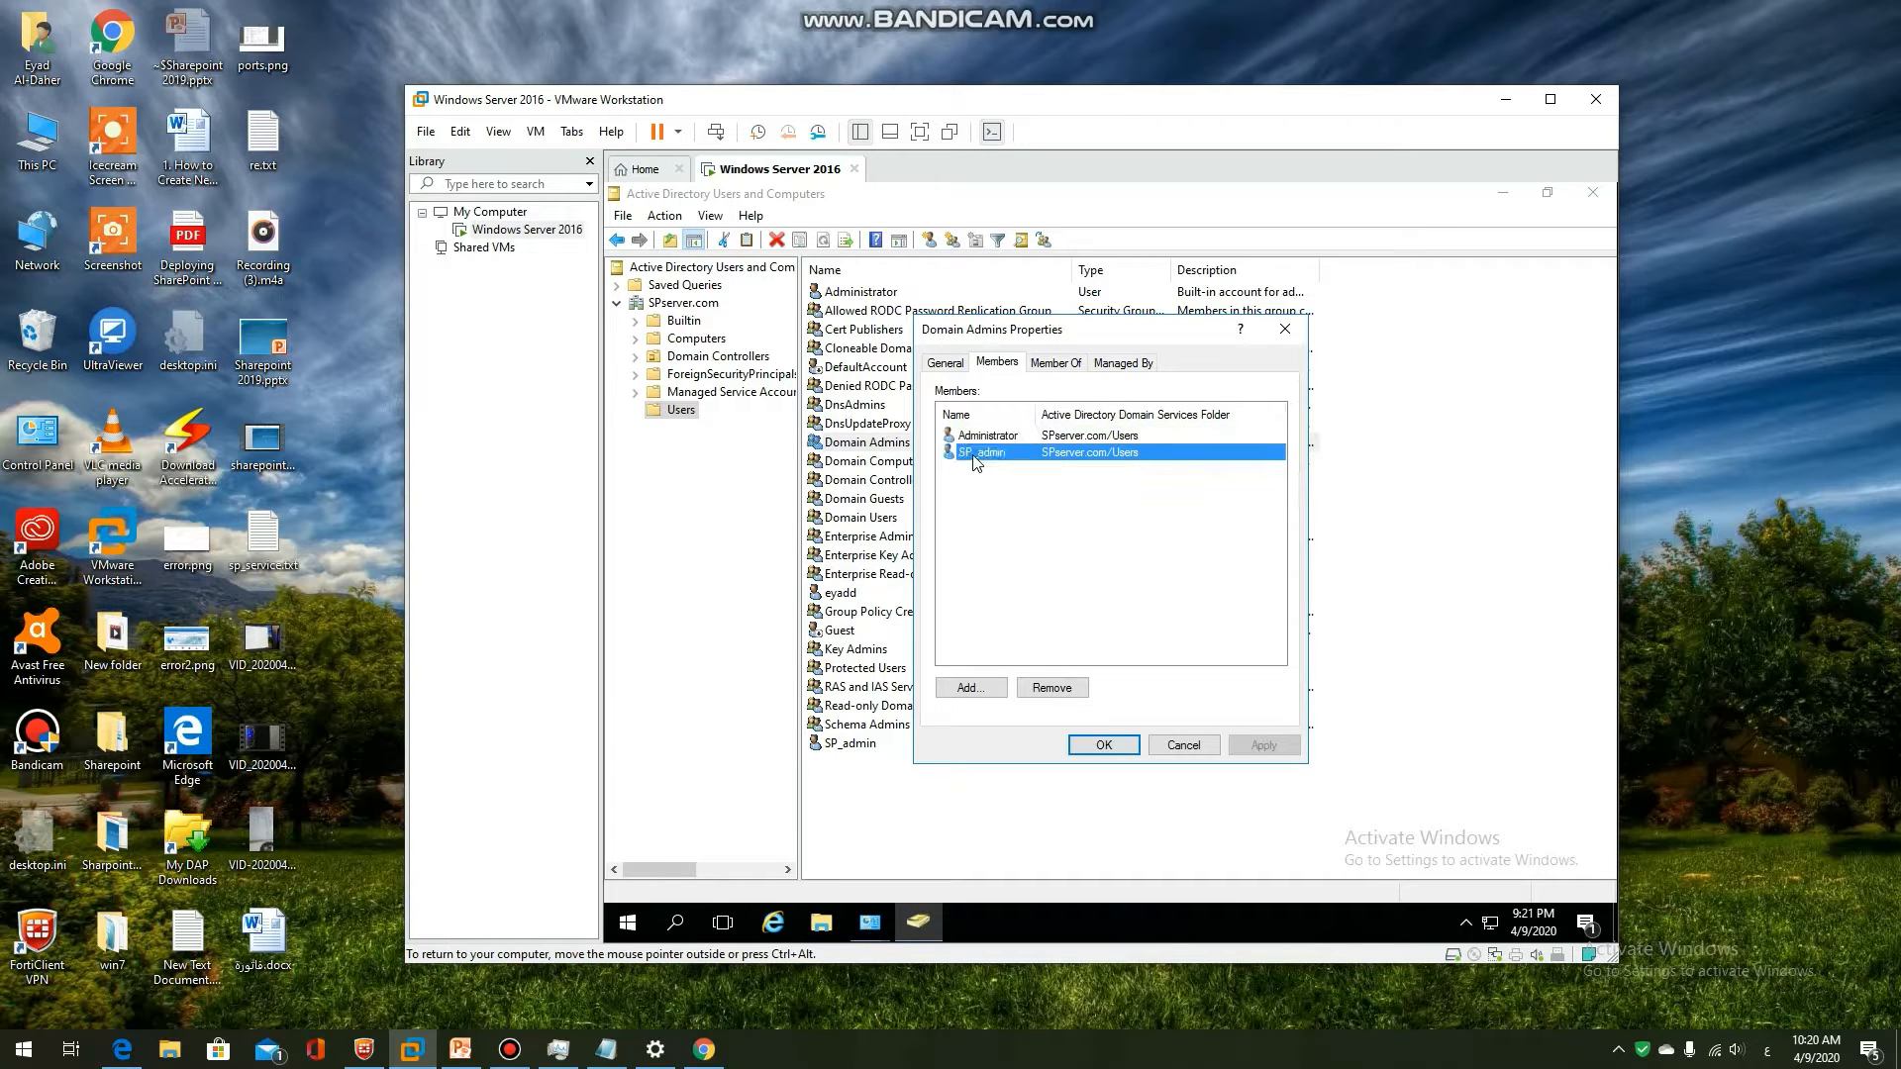
Add the SP_admin account to Domain Admins, dismiss the already-a-member message, and apply
click(971, 687)
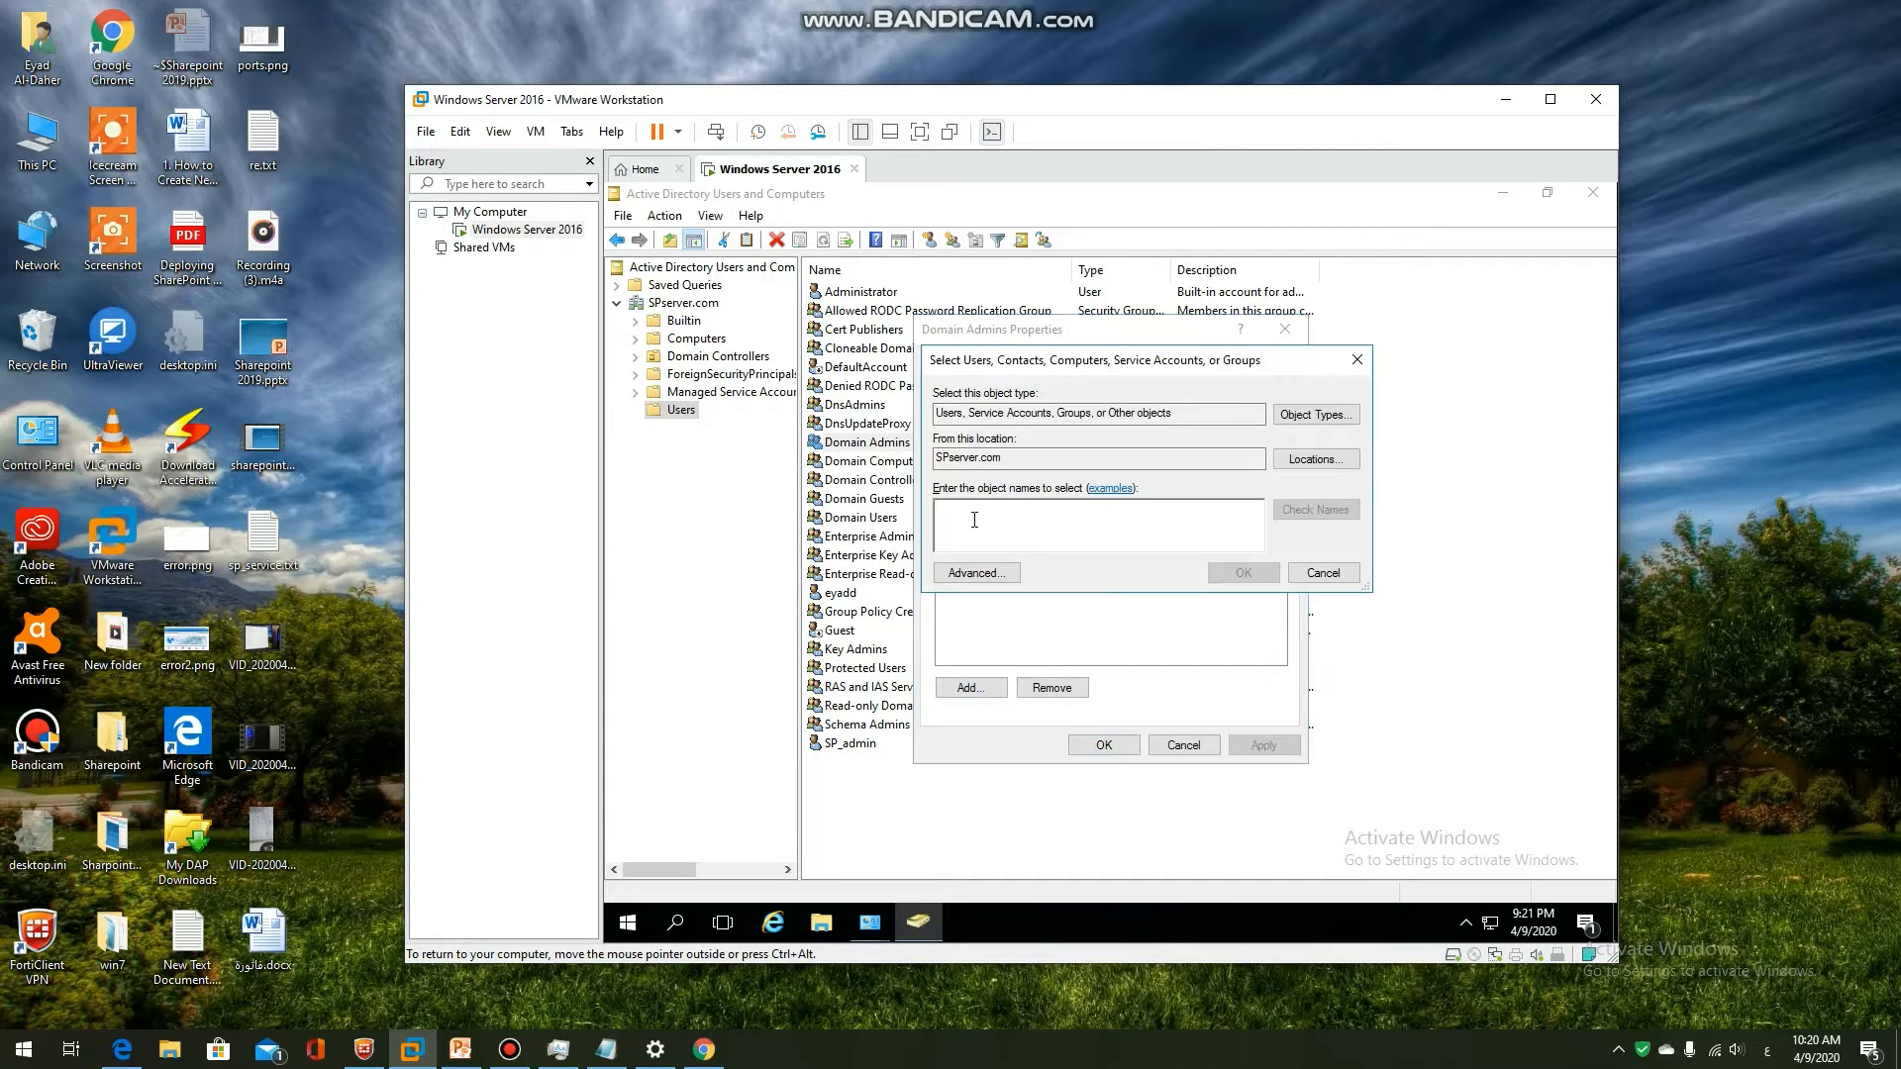
text(sp_admin)
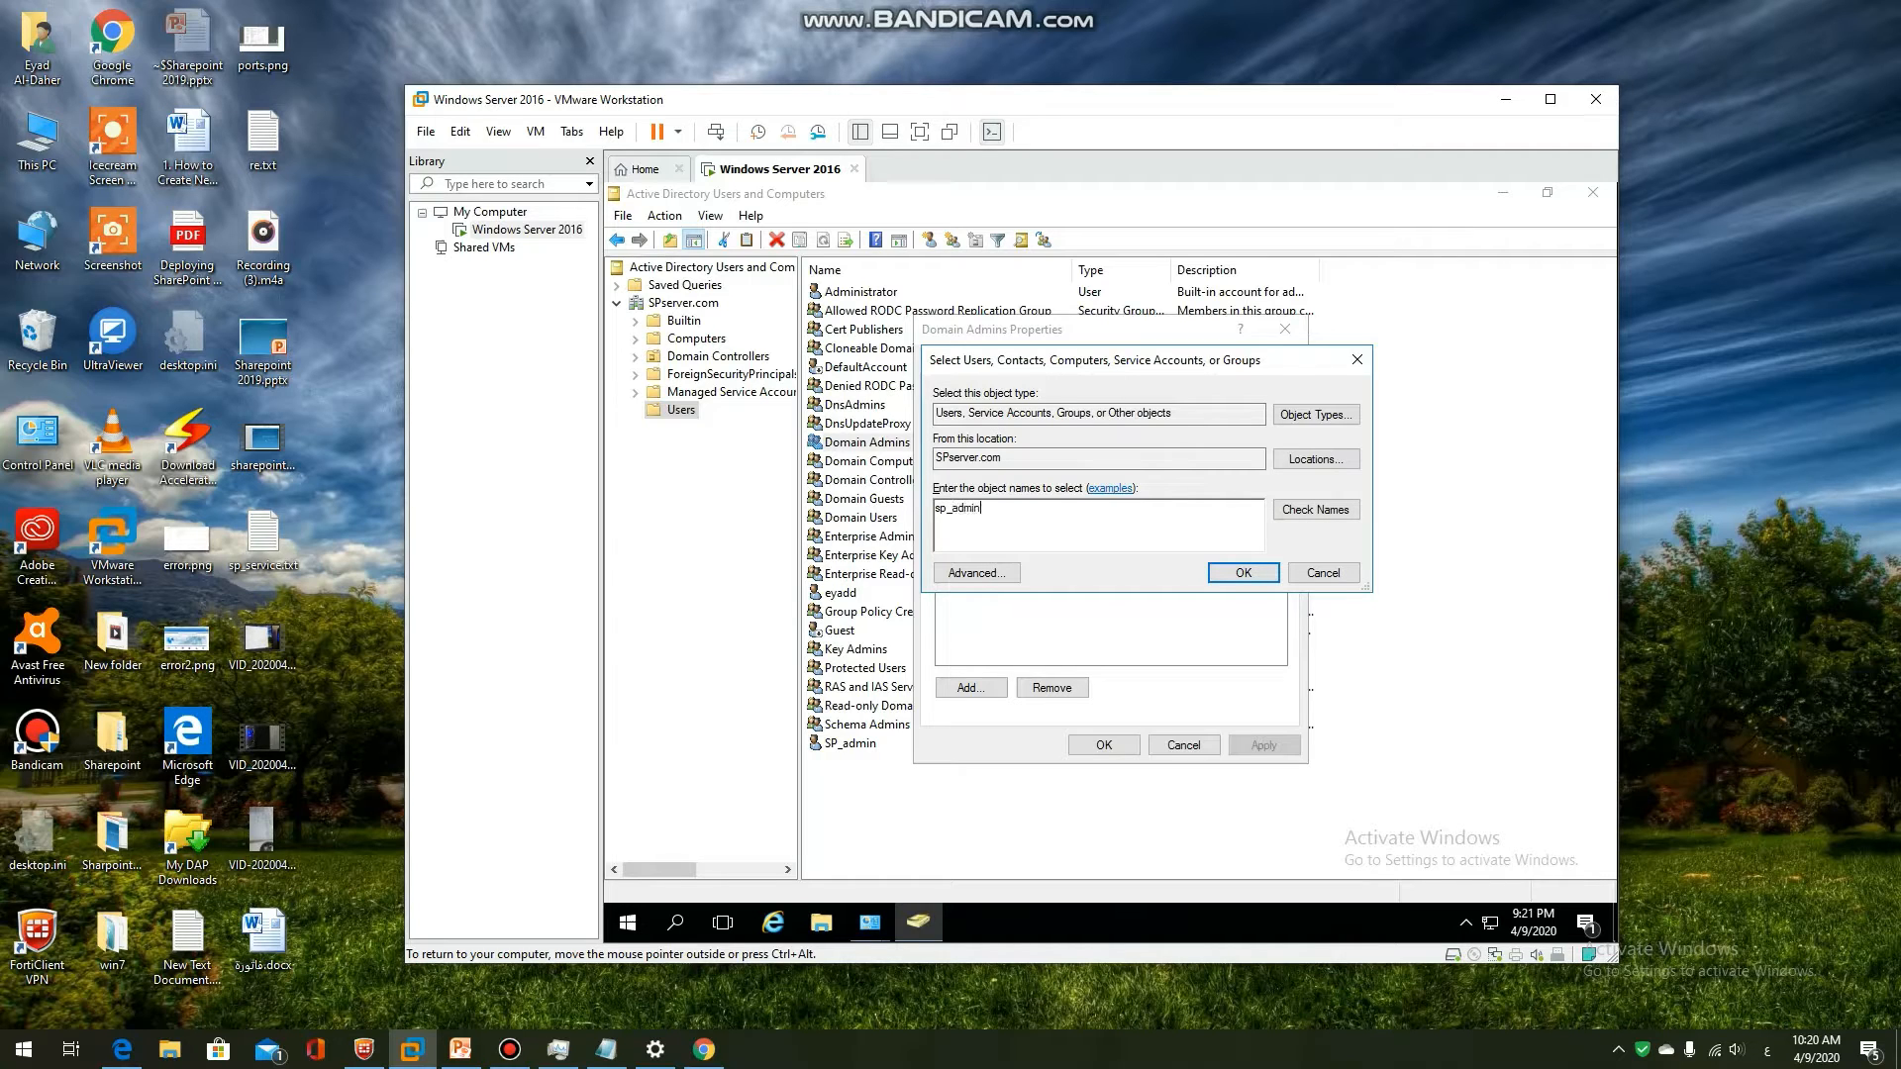
click(1329, 512)
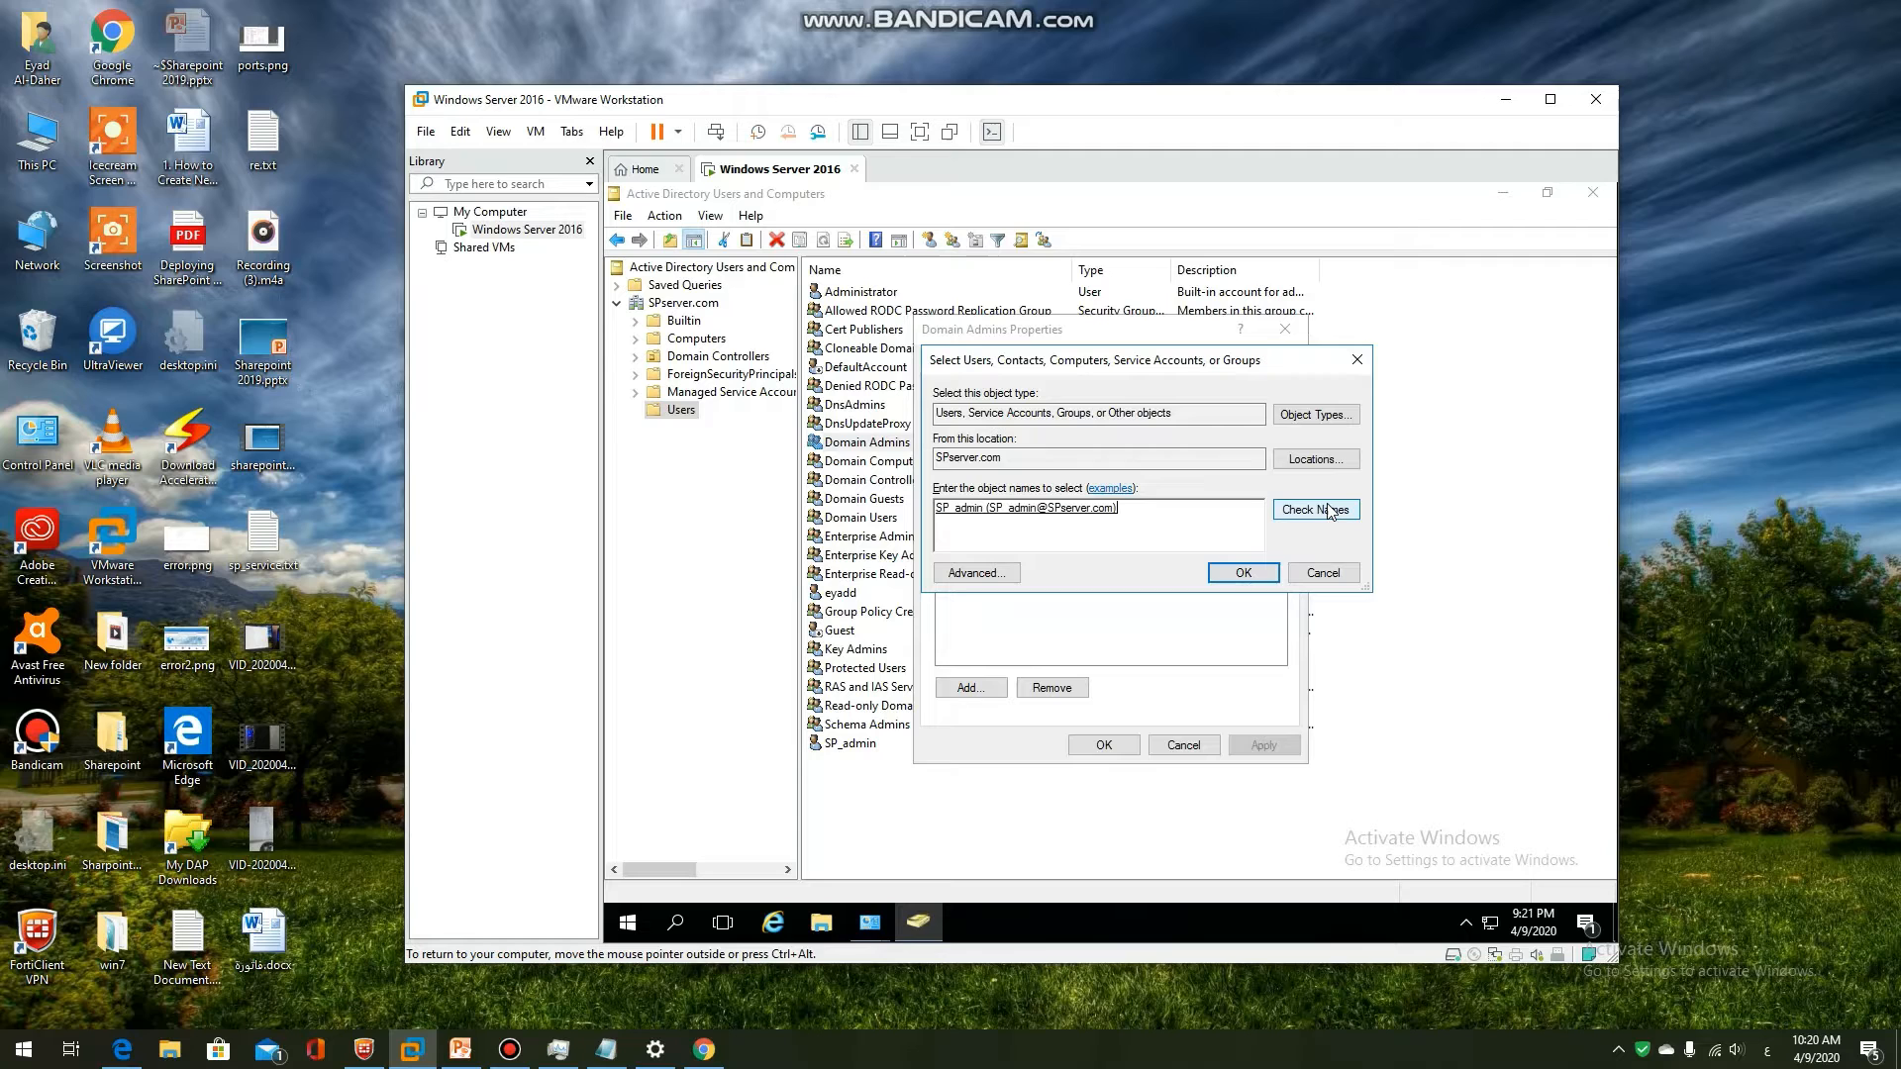
click(1251, 576)
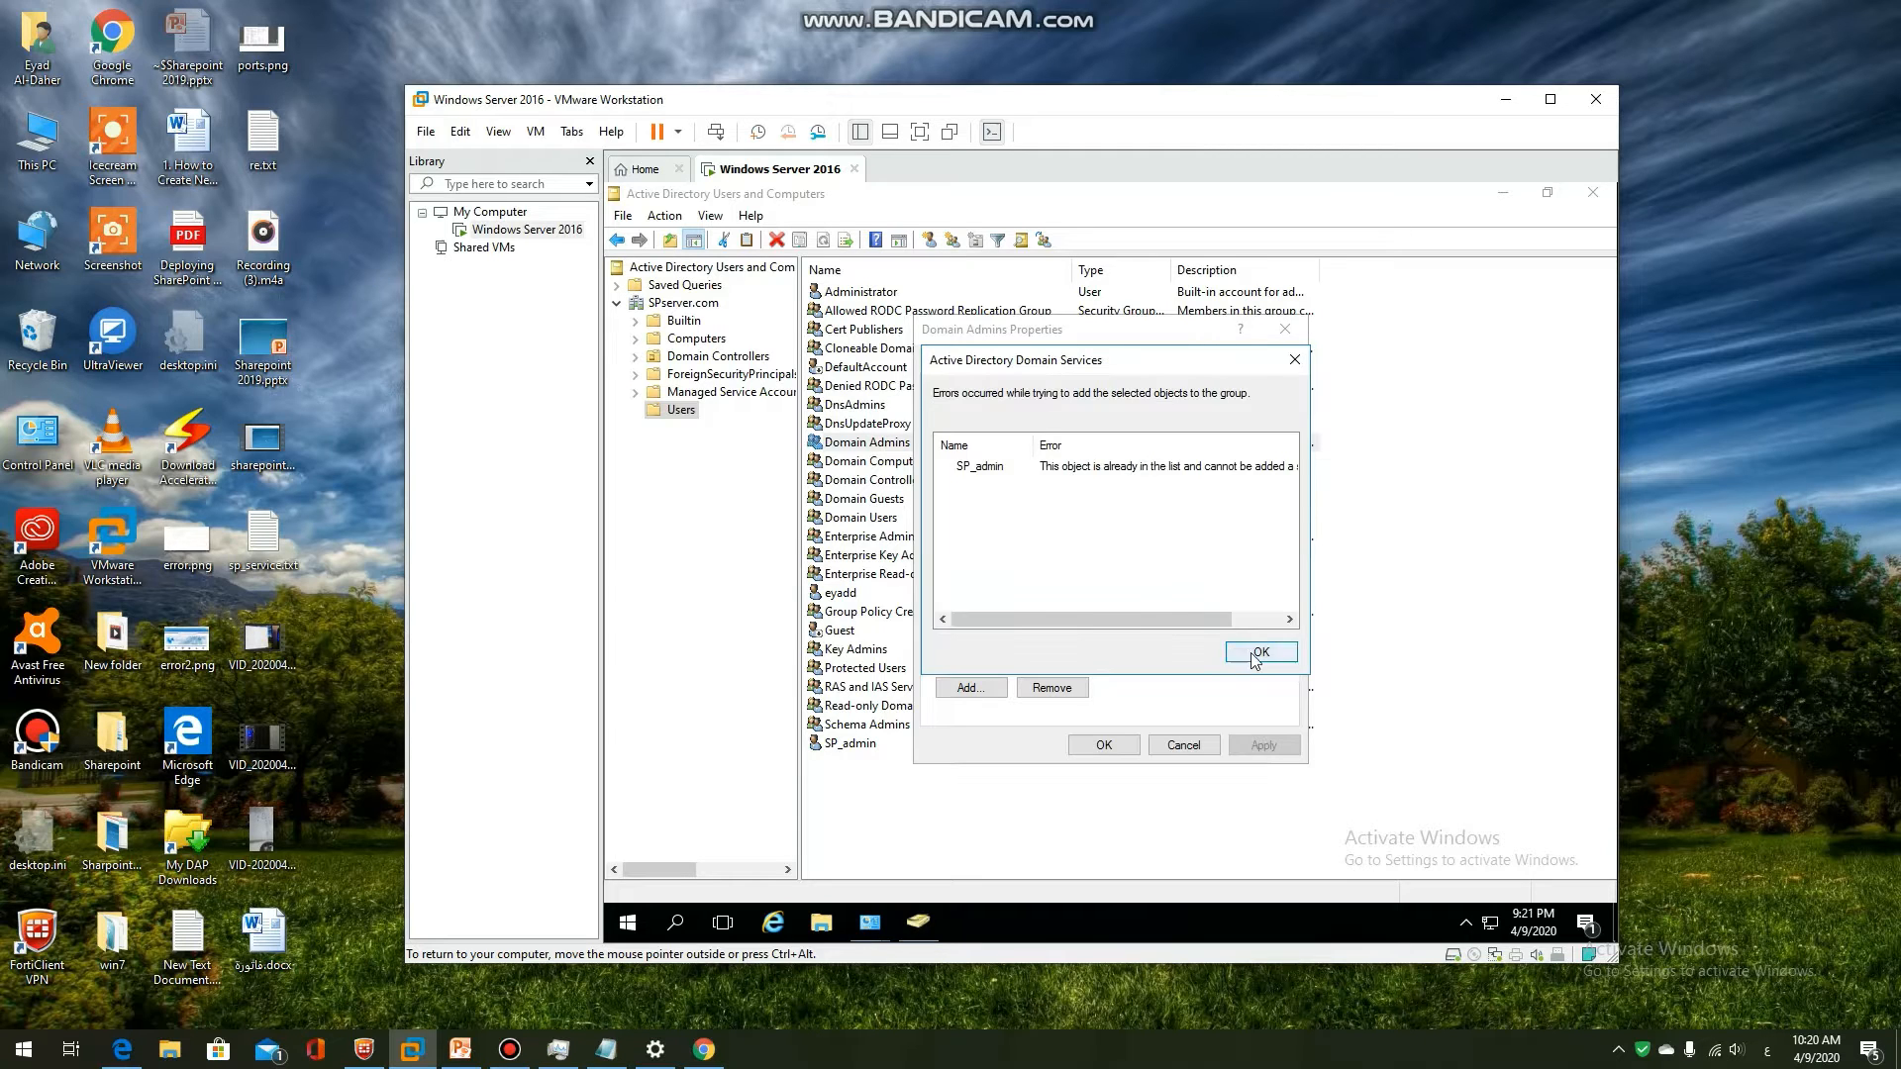
click(1249, 655)
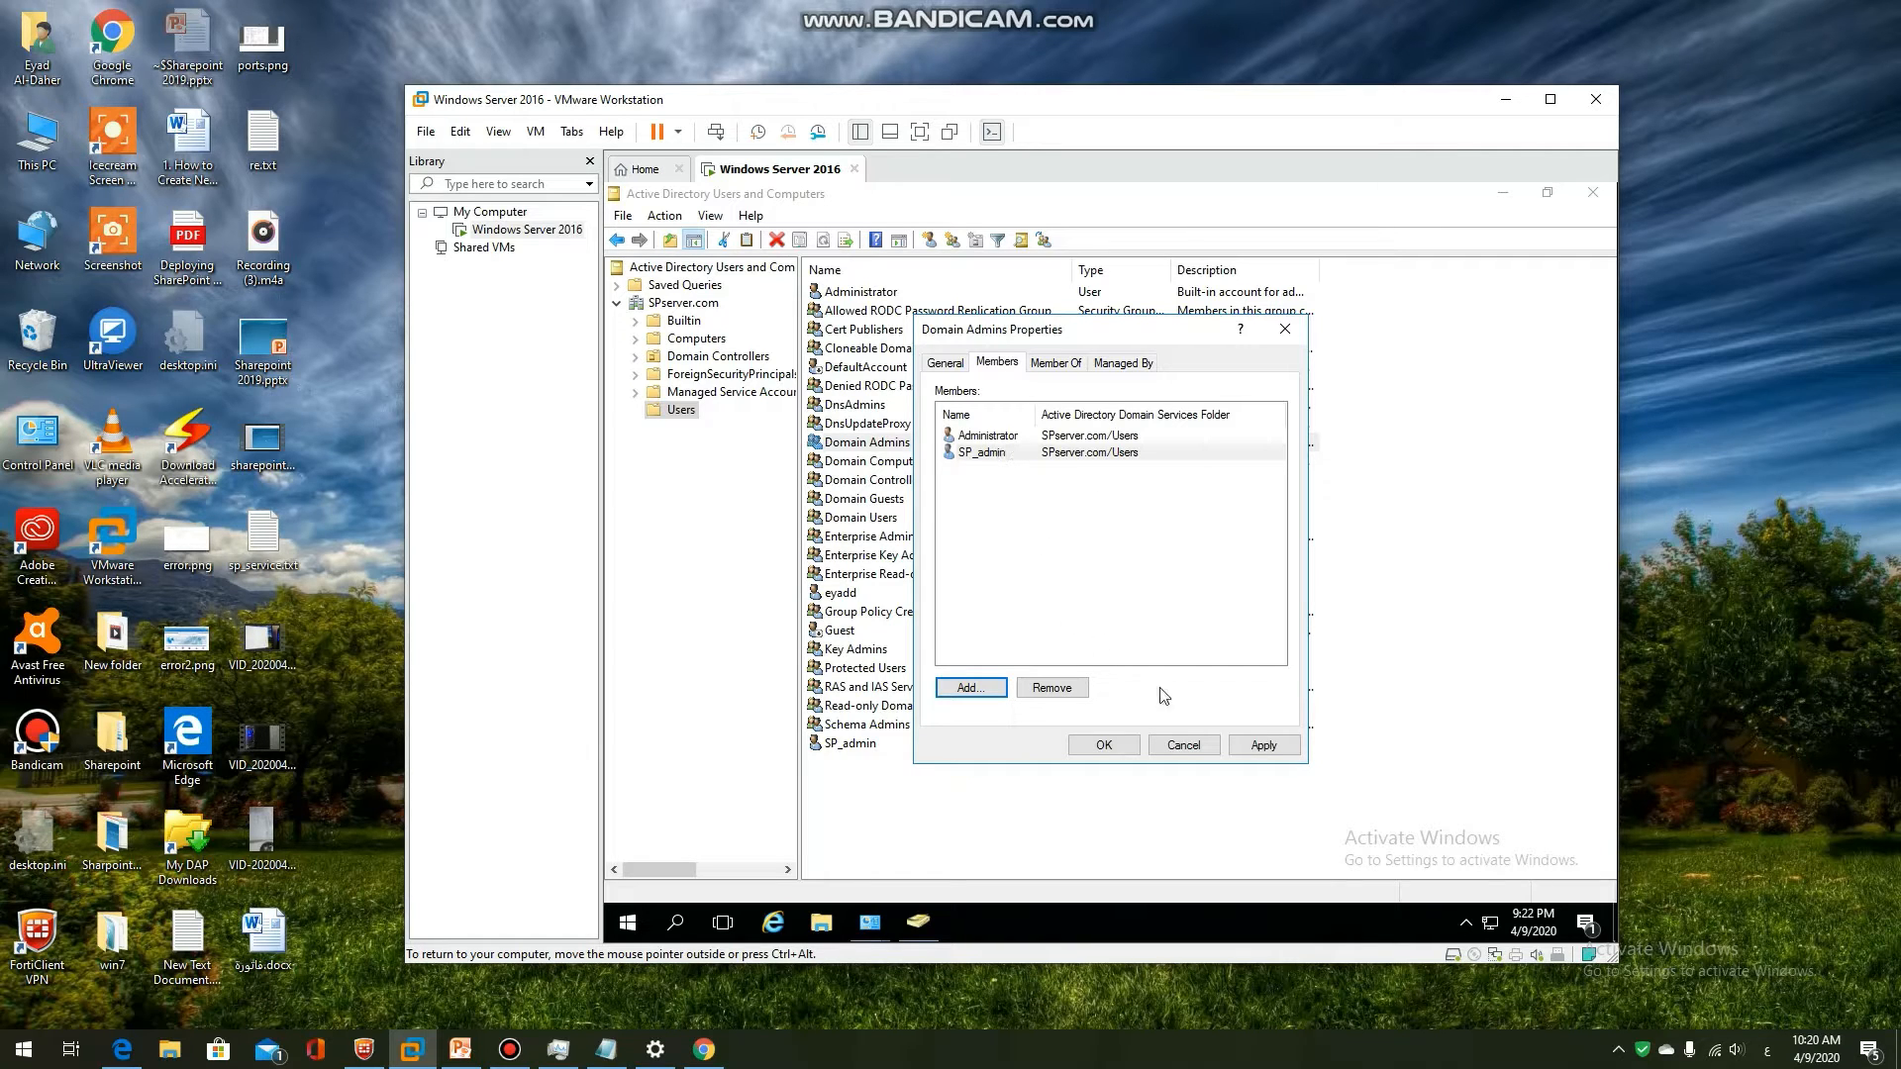
click(1266, 745)
click(1104, 745)
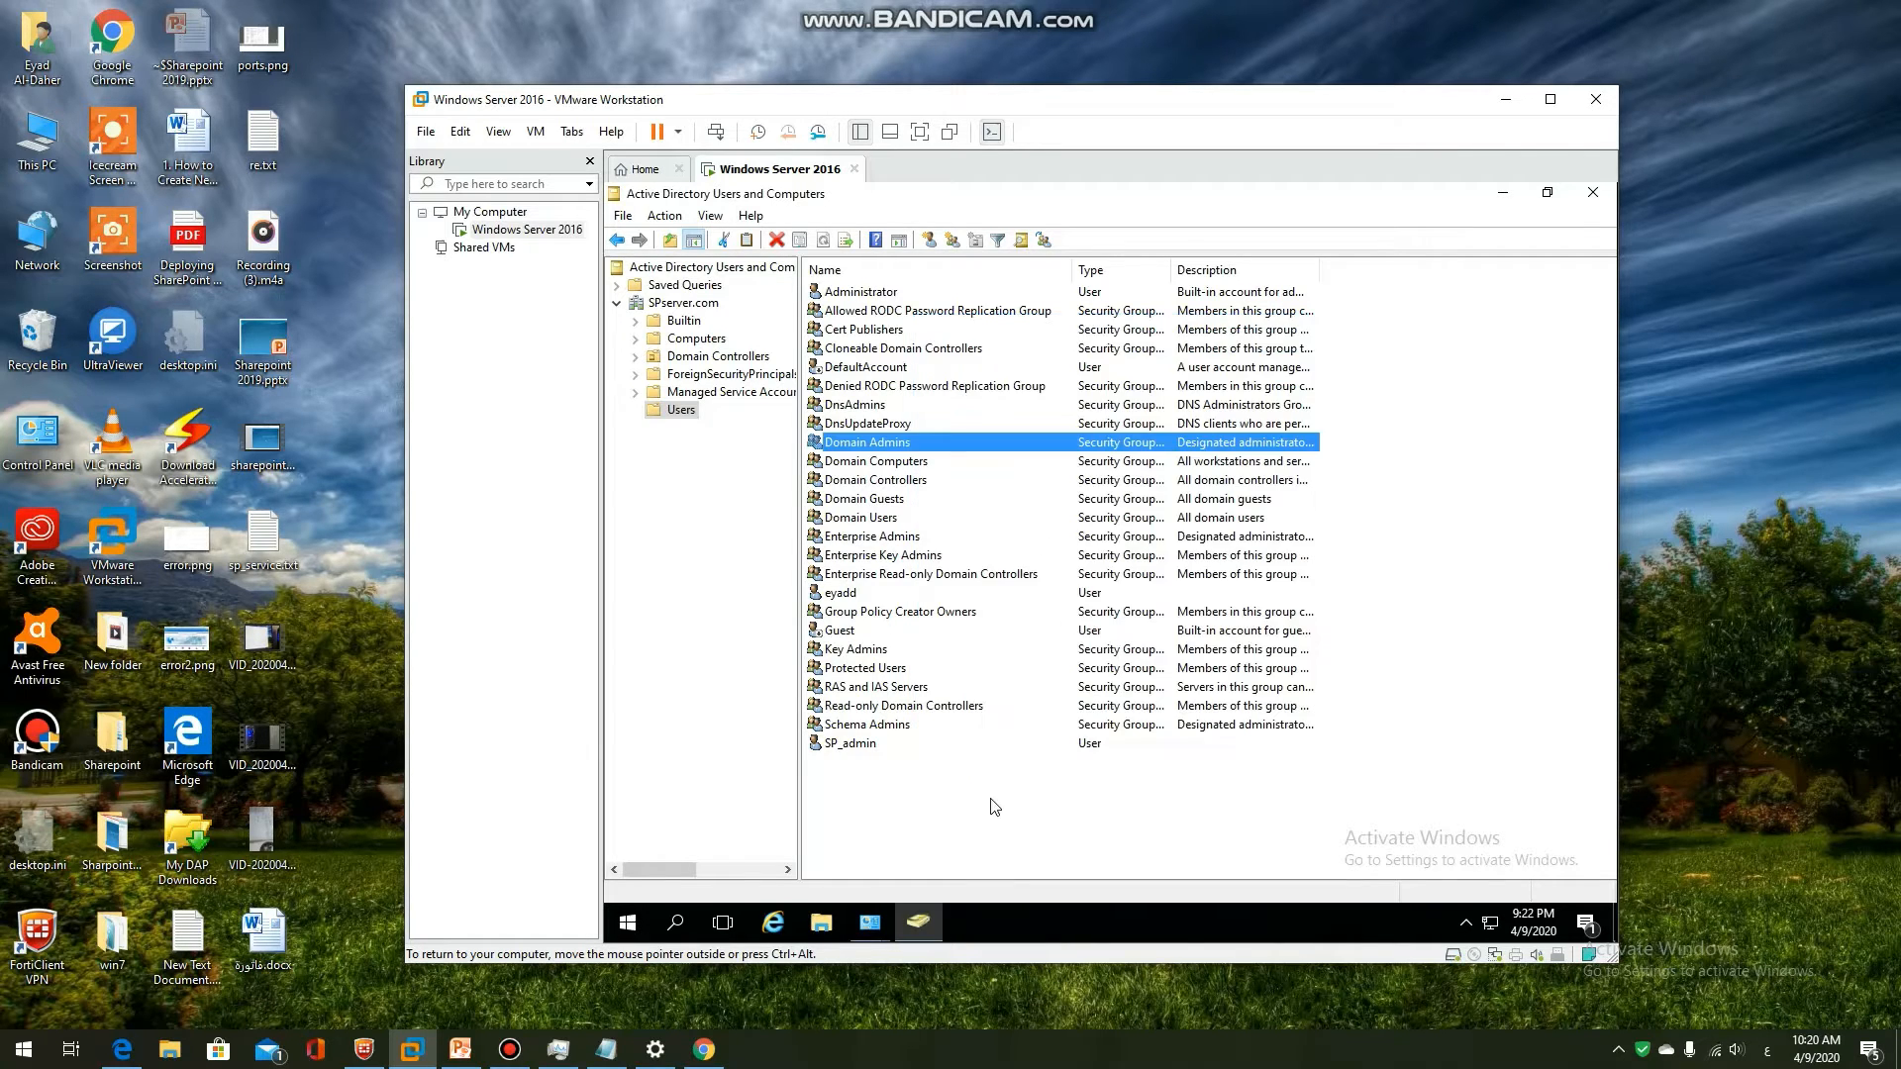
Close Active Directory Users and Computers, Administrative Tools and Control Panel, then minimize PowerPoint
click(994, 807)
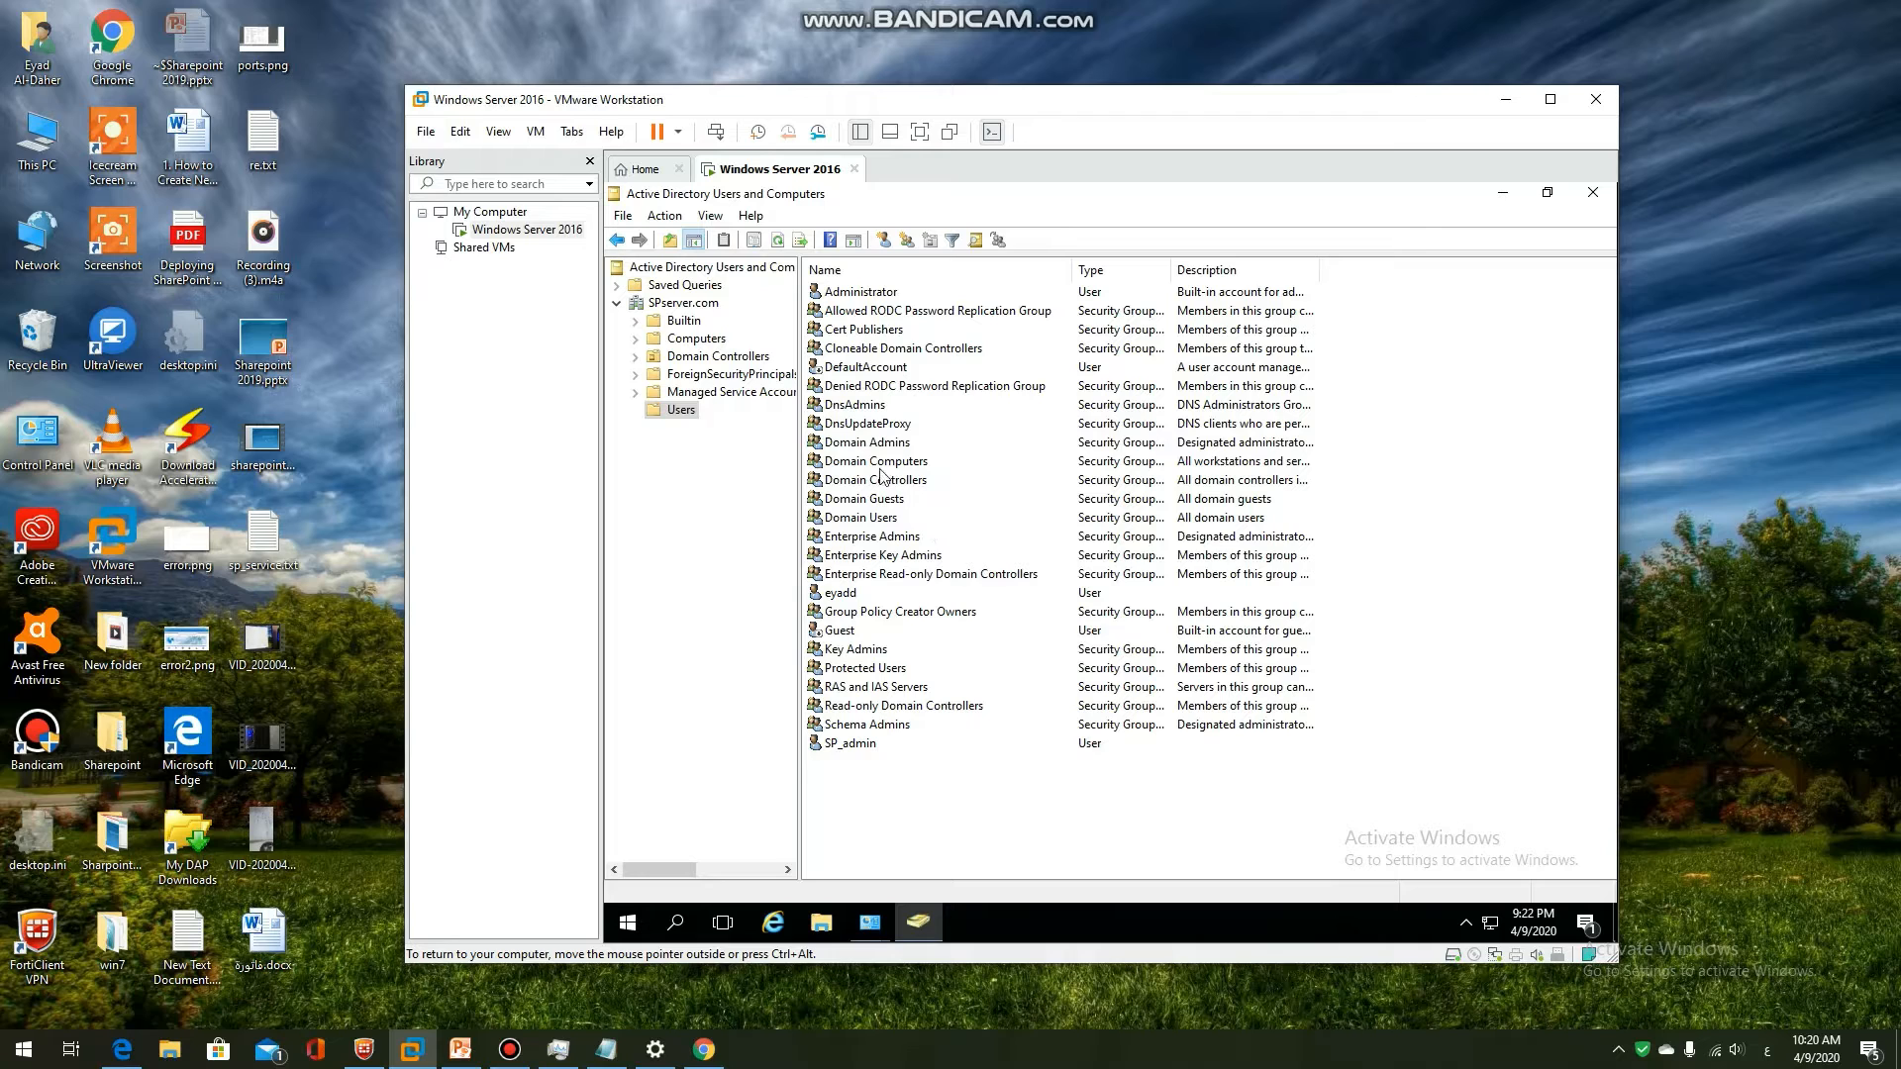
click(1592, 196)
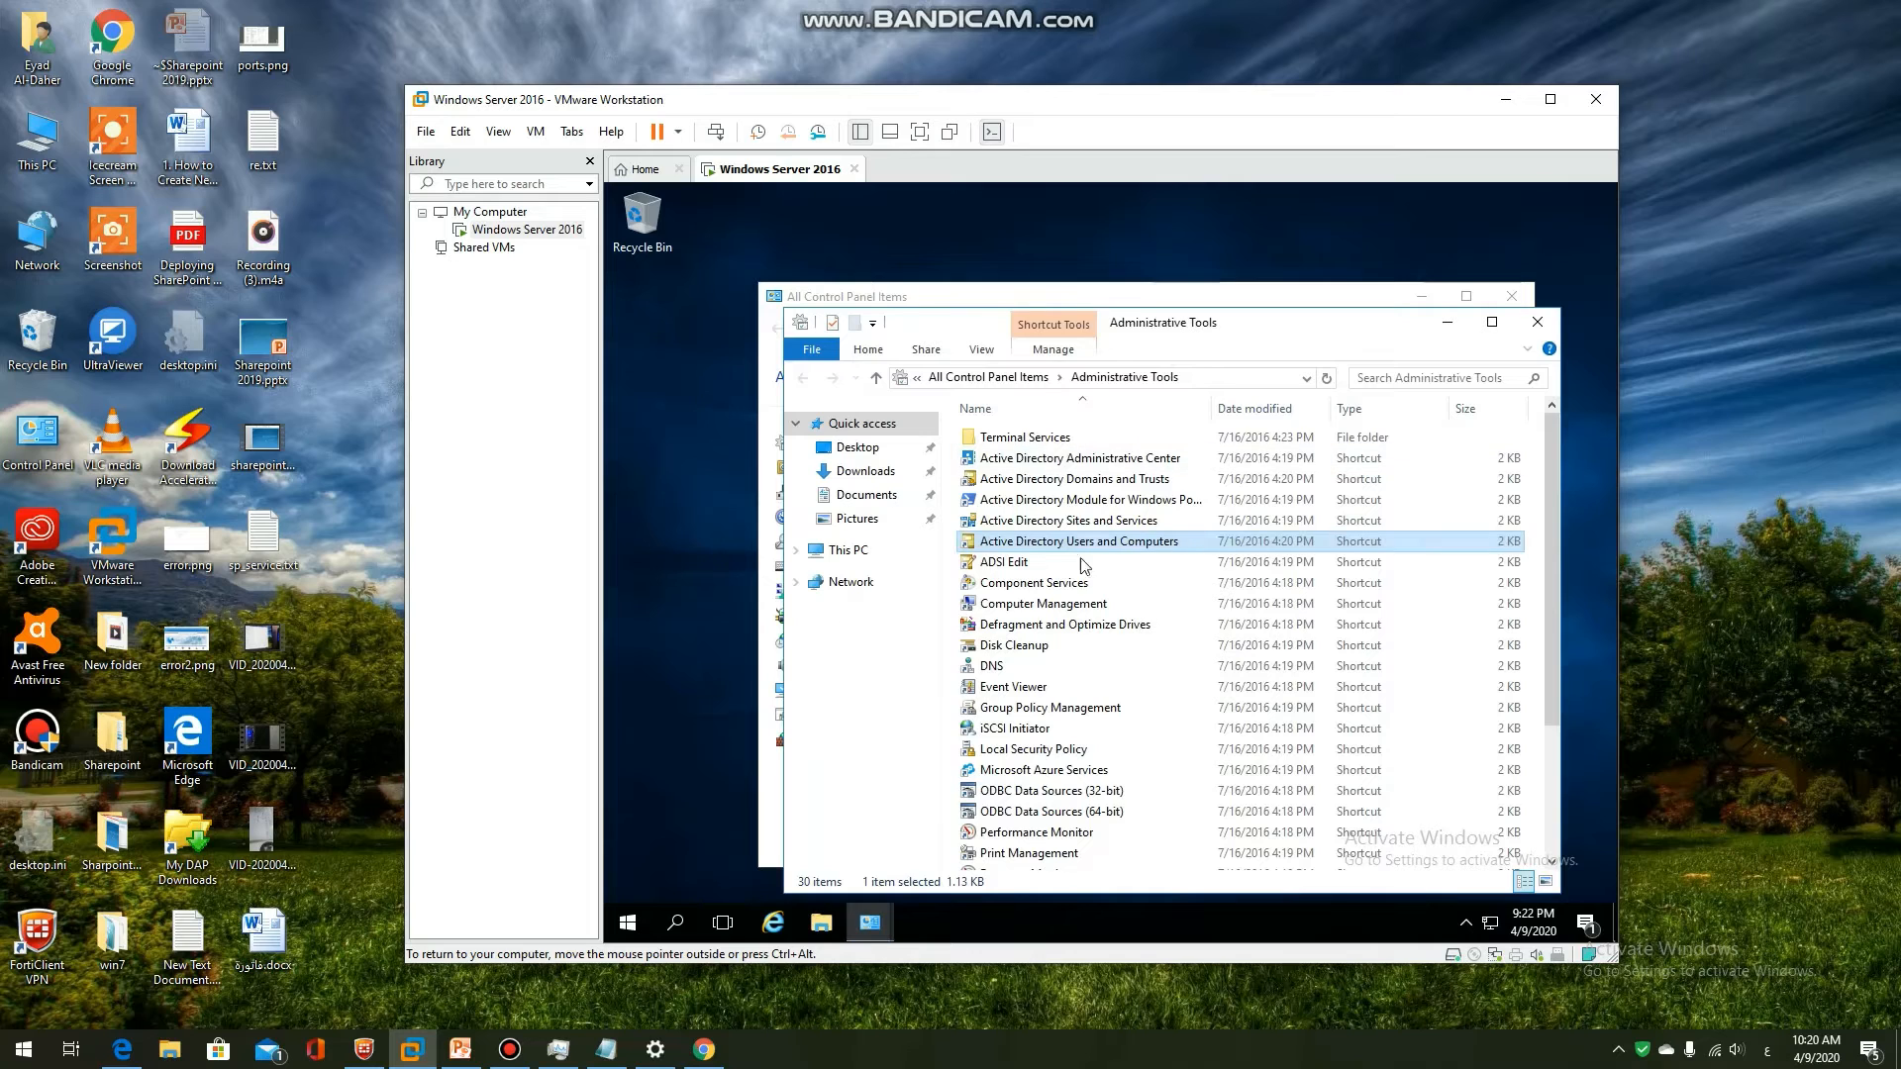
click(1537, 322)
click(1512, 296)
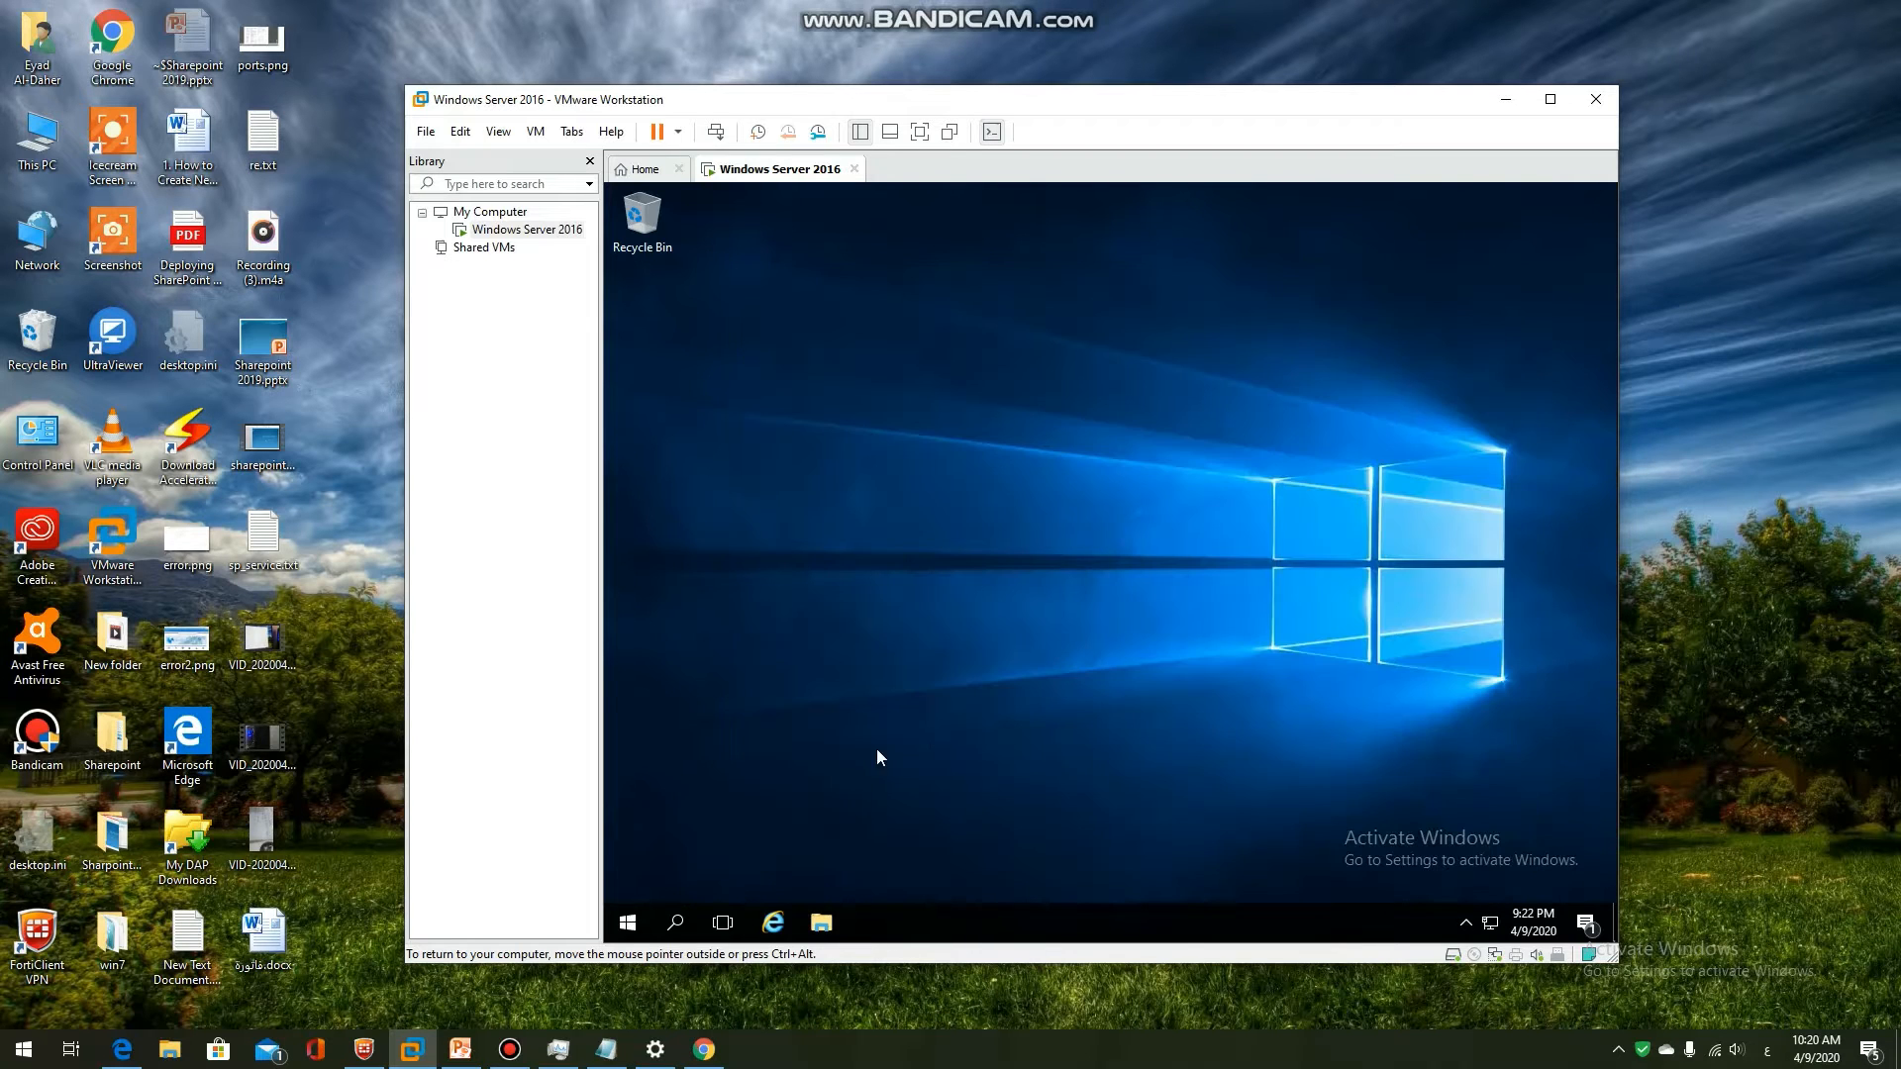
click(461, 1050)
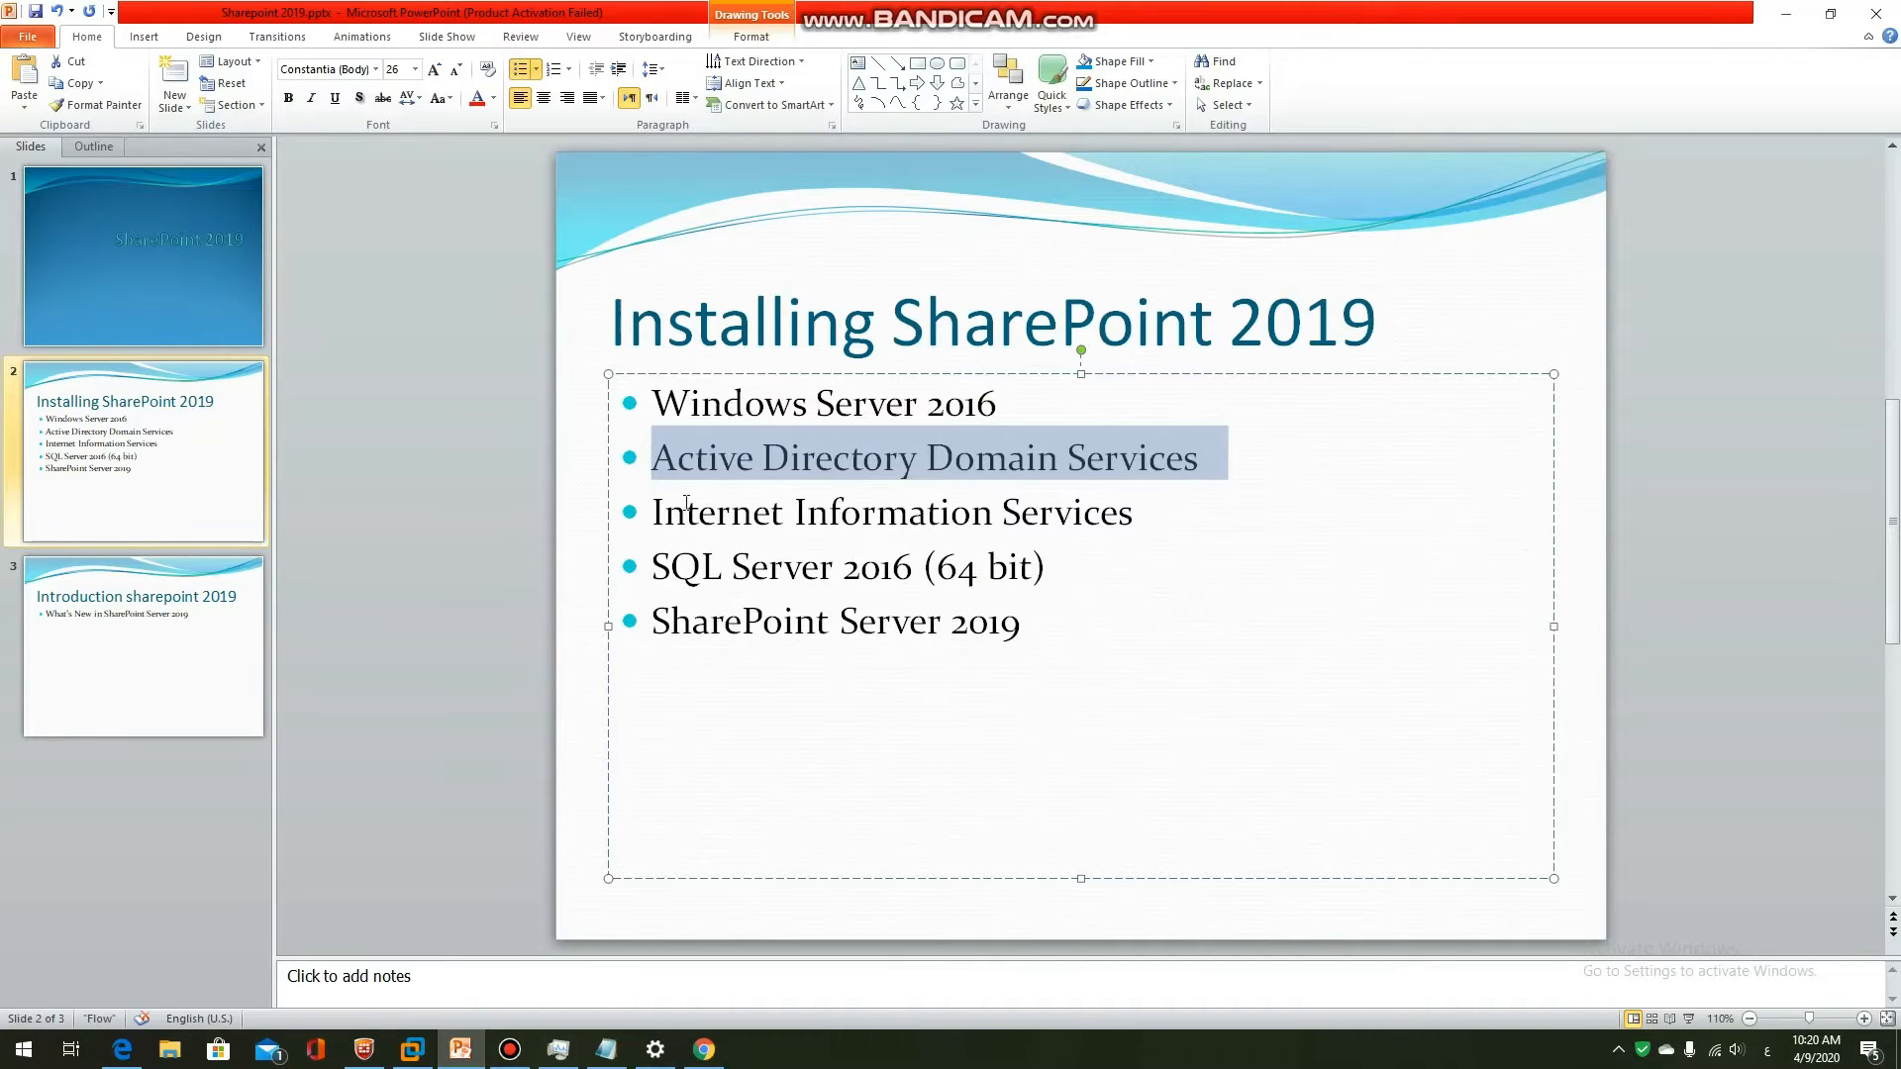
click(448, 1046)
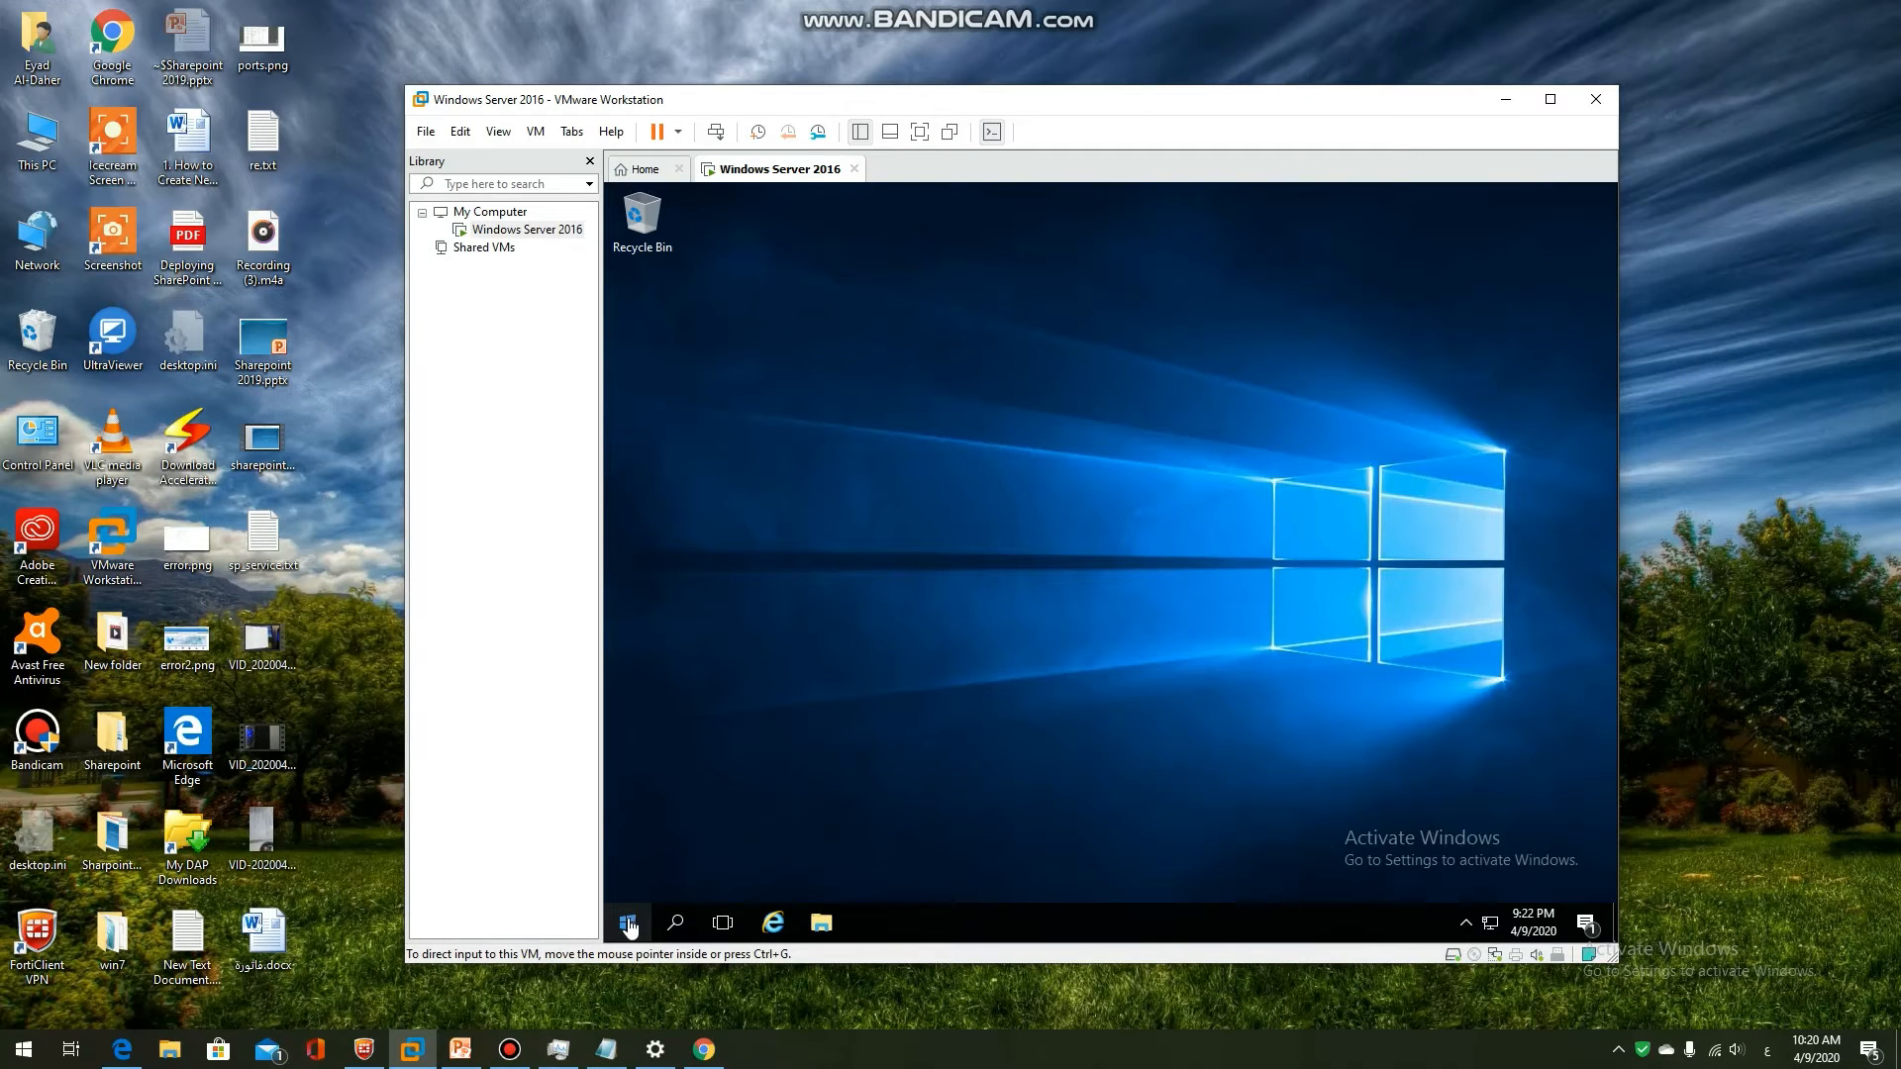
Launch Server Manager from the VM's Start menu and start the Add Roles and Features Wizard
click(628, 923)
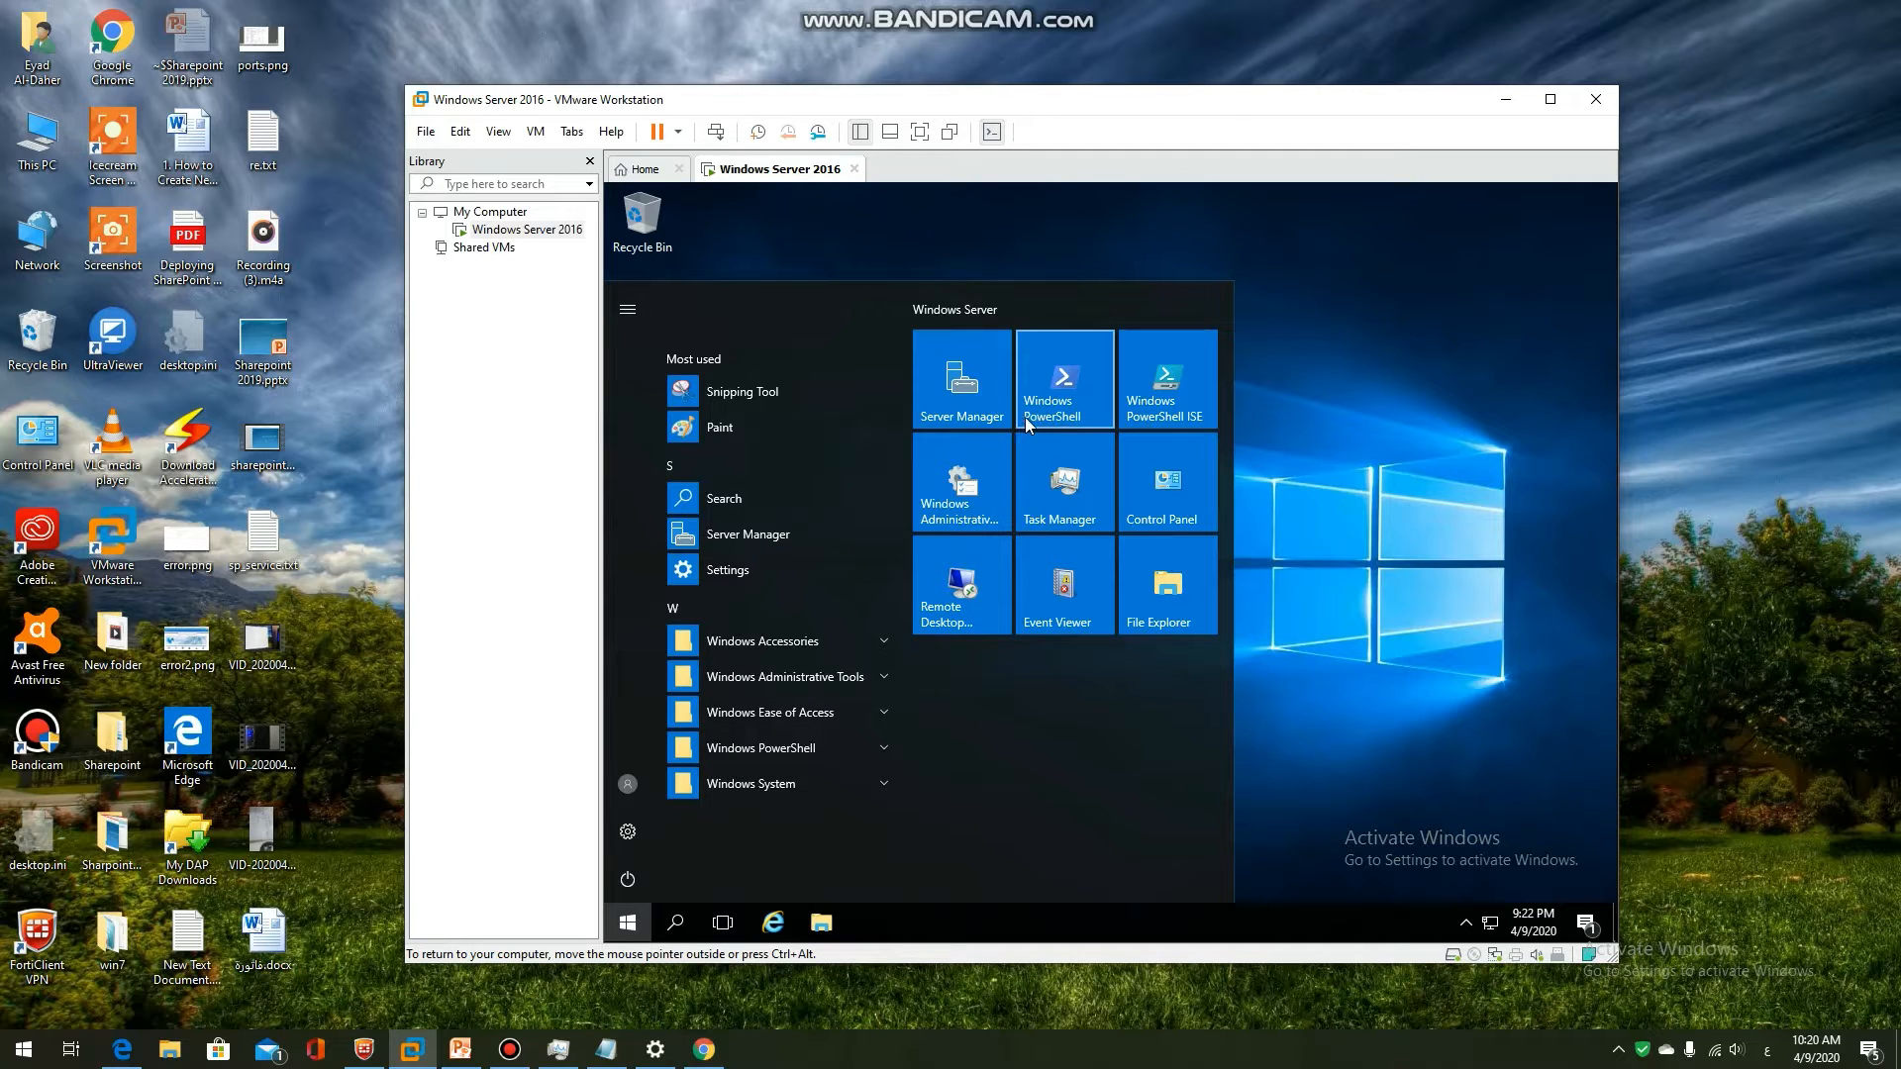
click(978, 418)
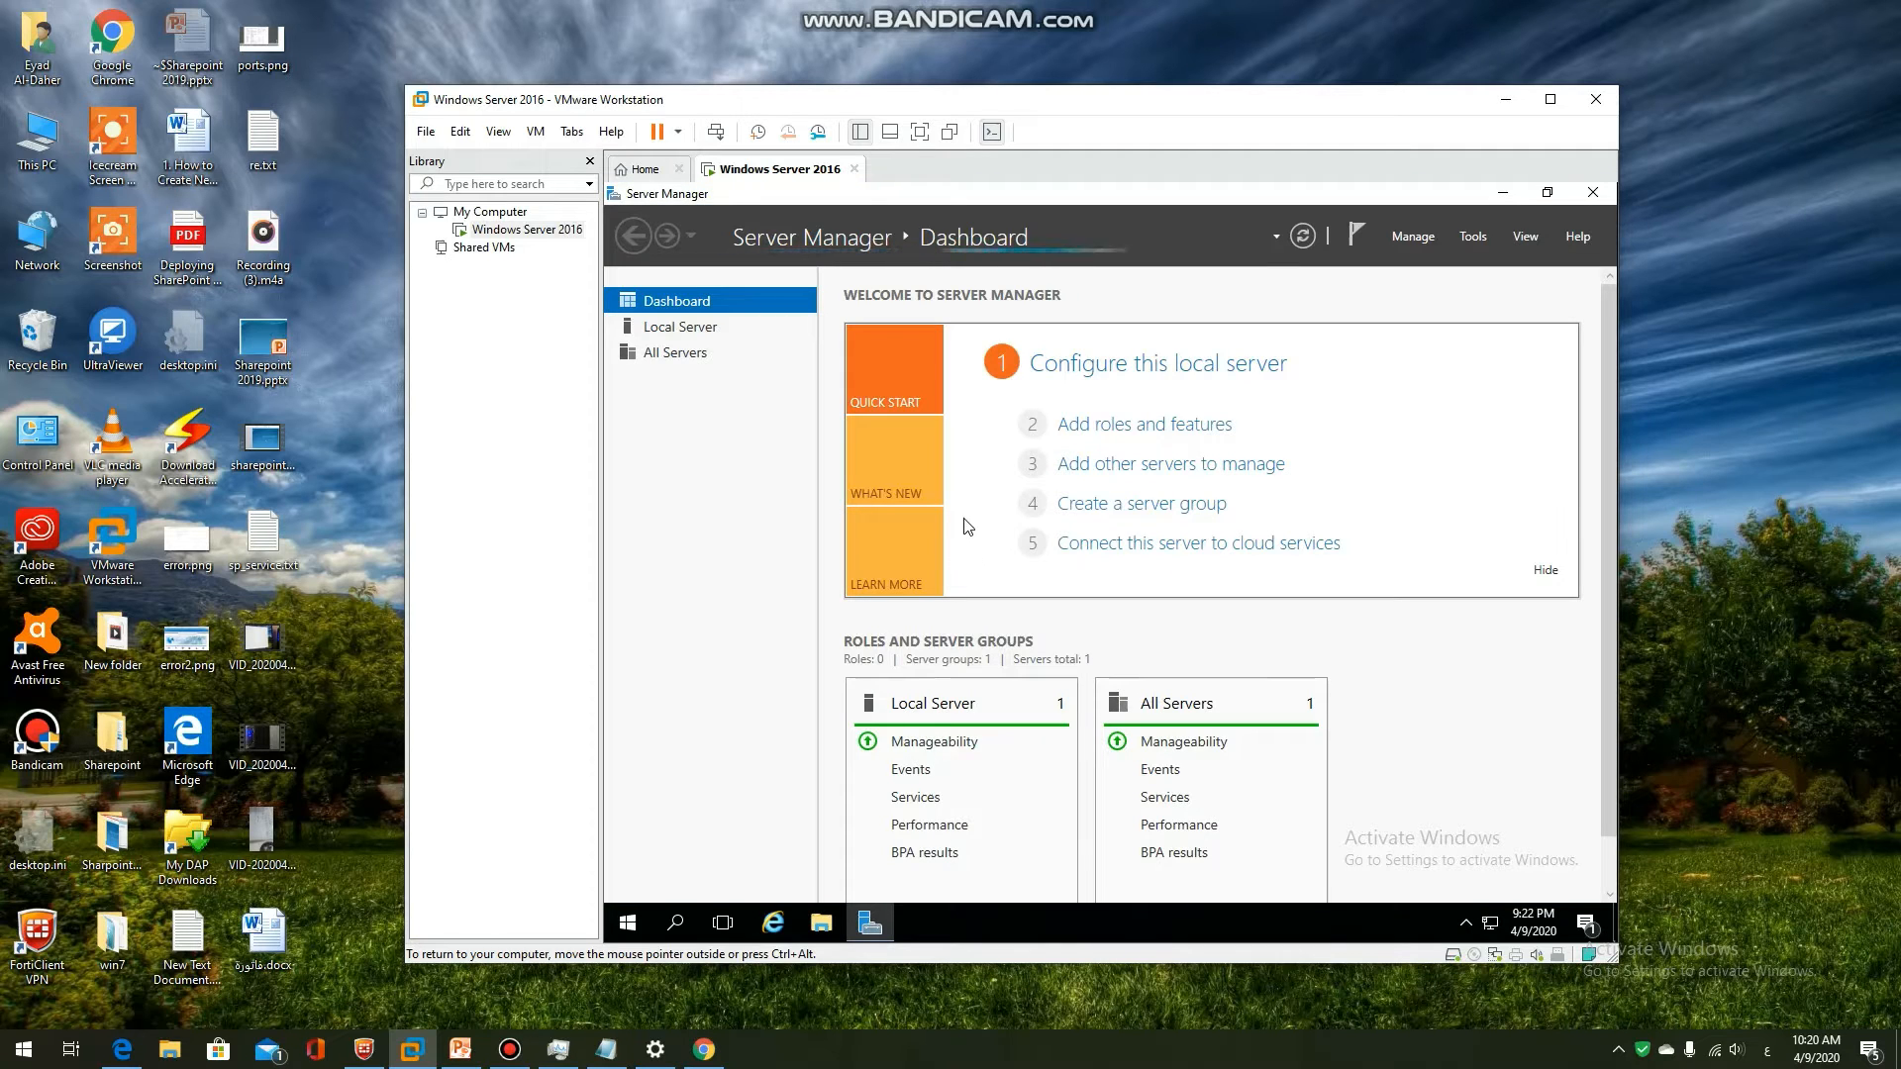
click(1142, 428)
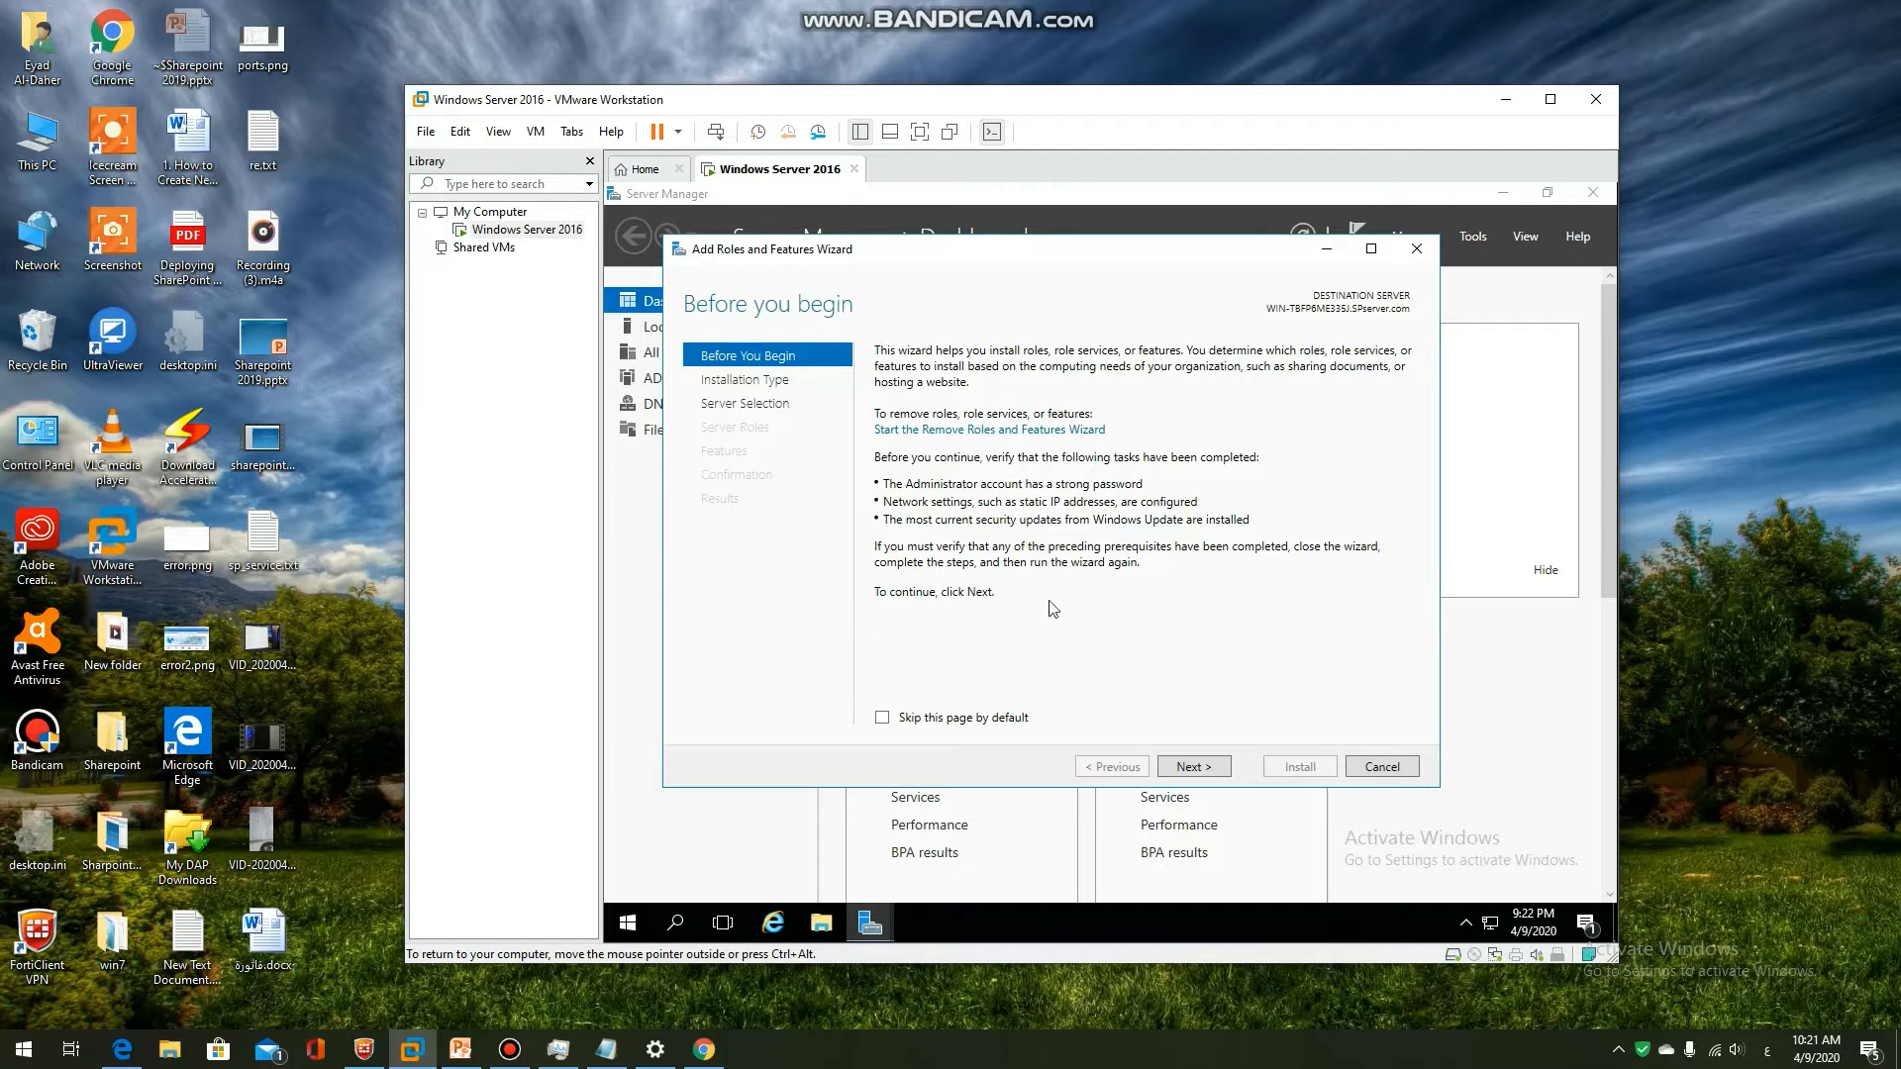
Choose role-based installation on the local server and add Web Server (IIS) with its management tools
click(1193, 768)
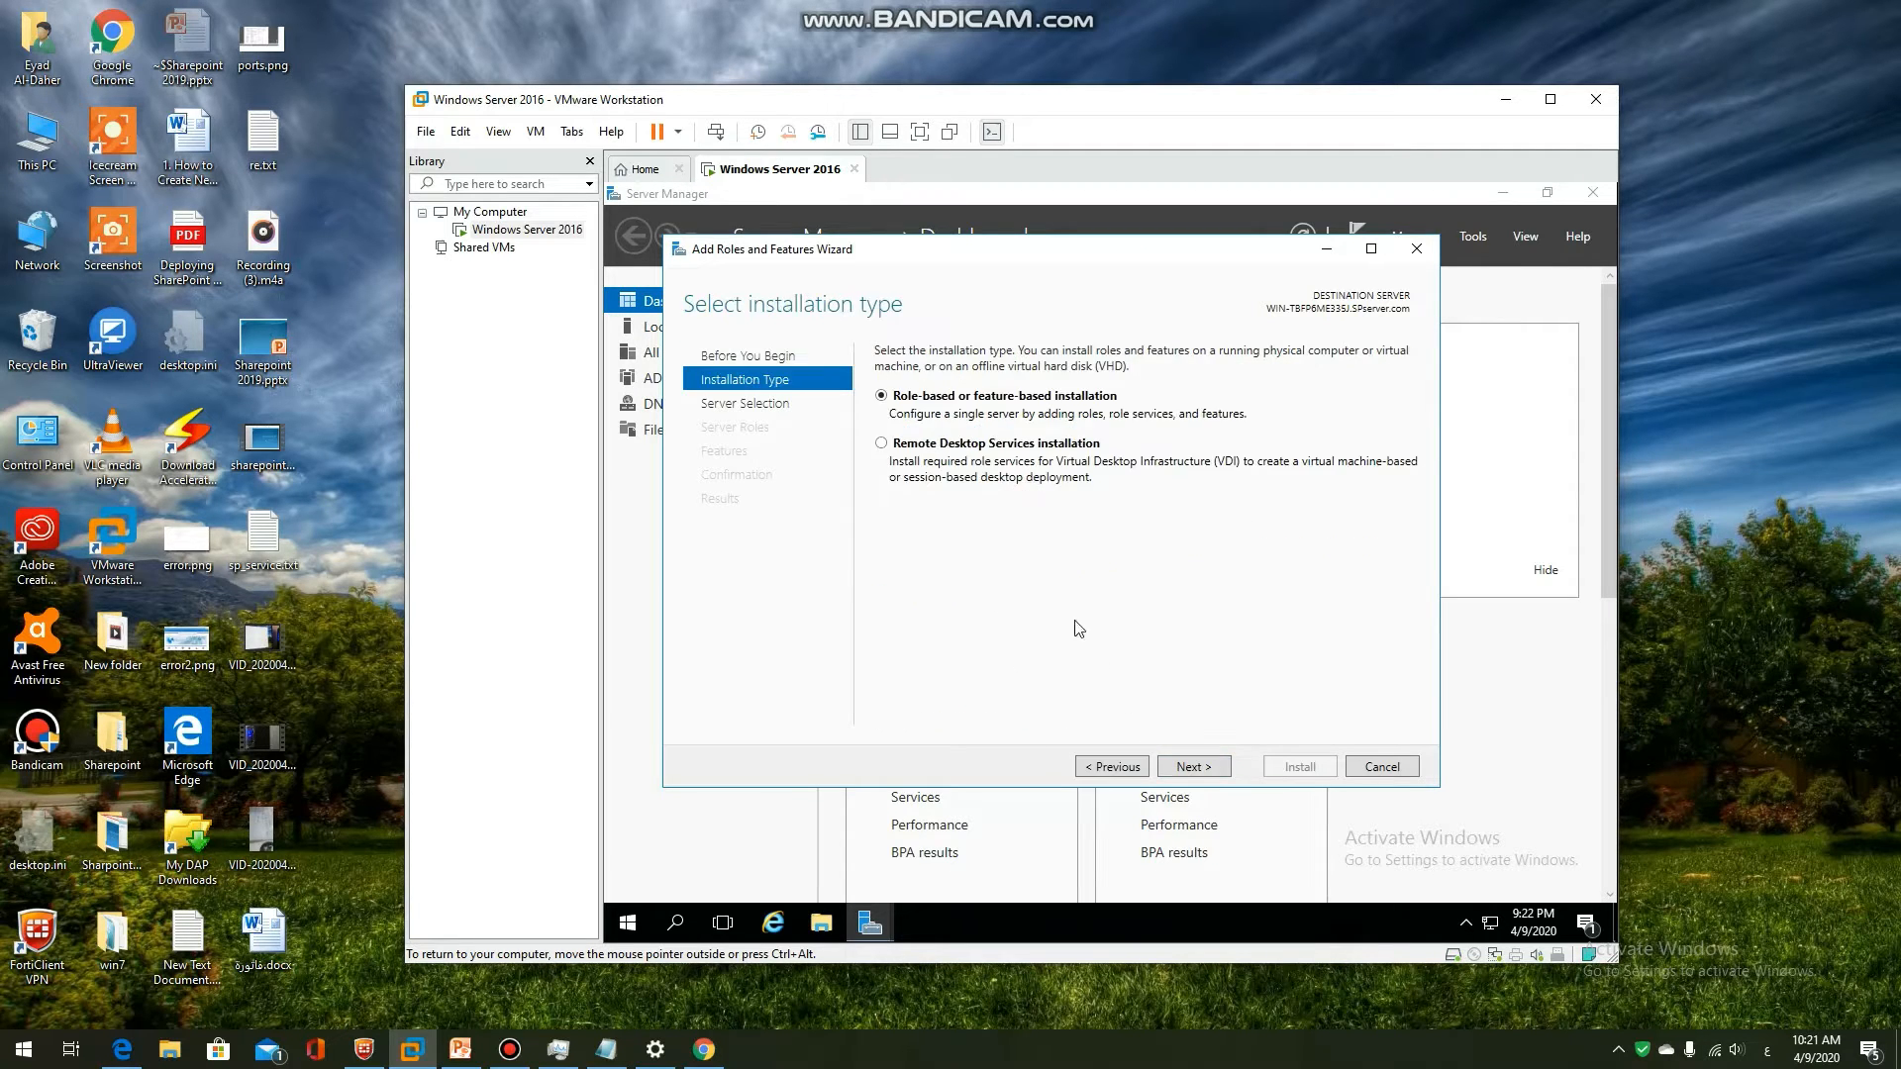
key(Return)
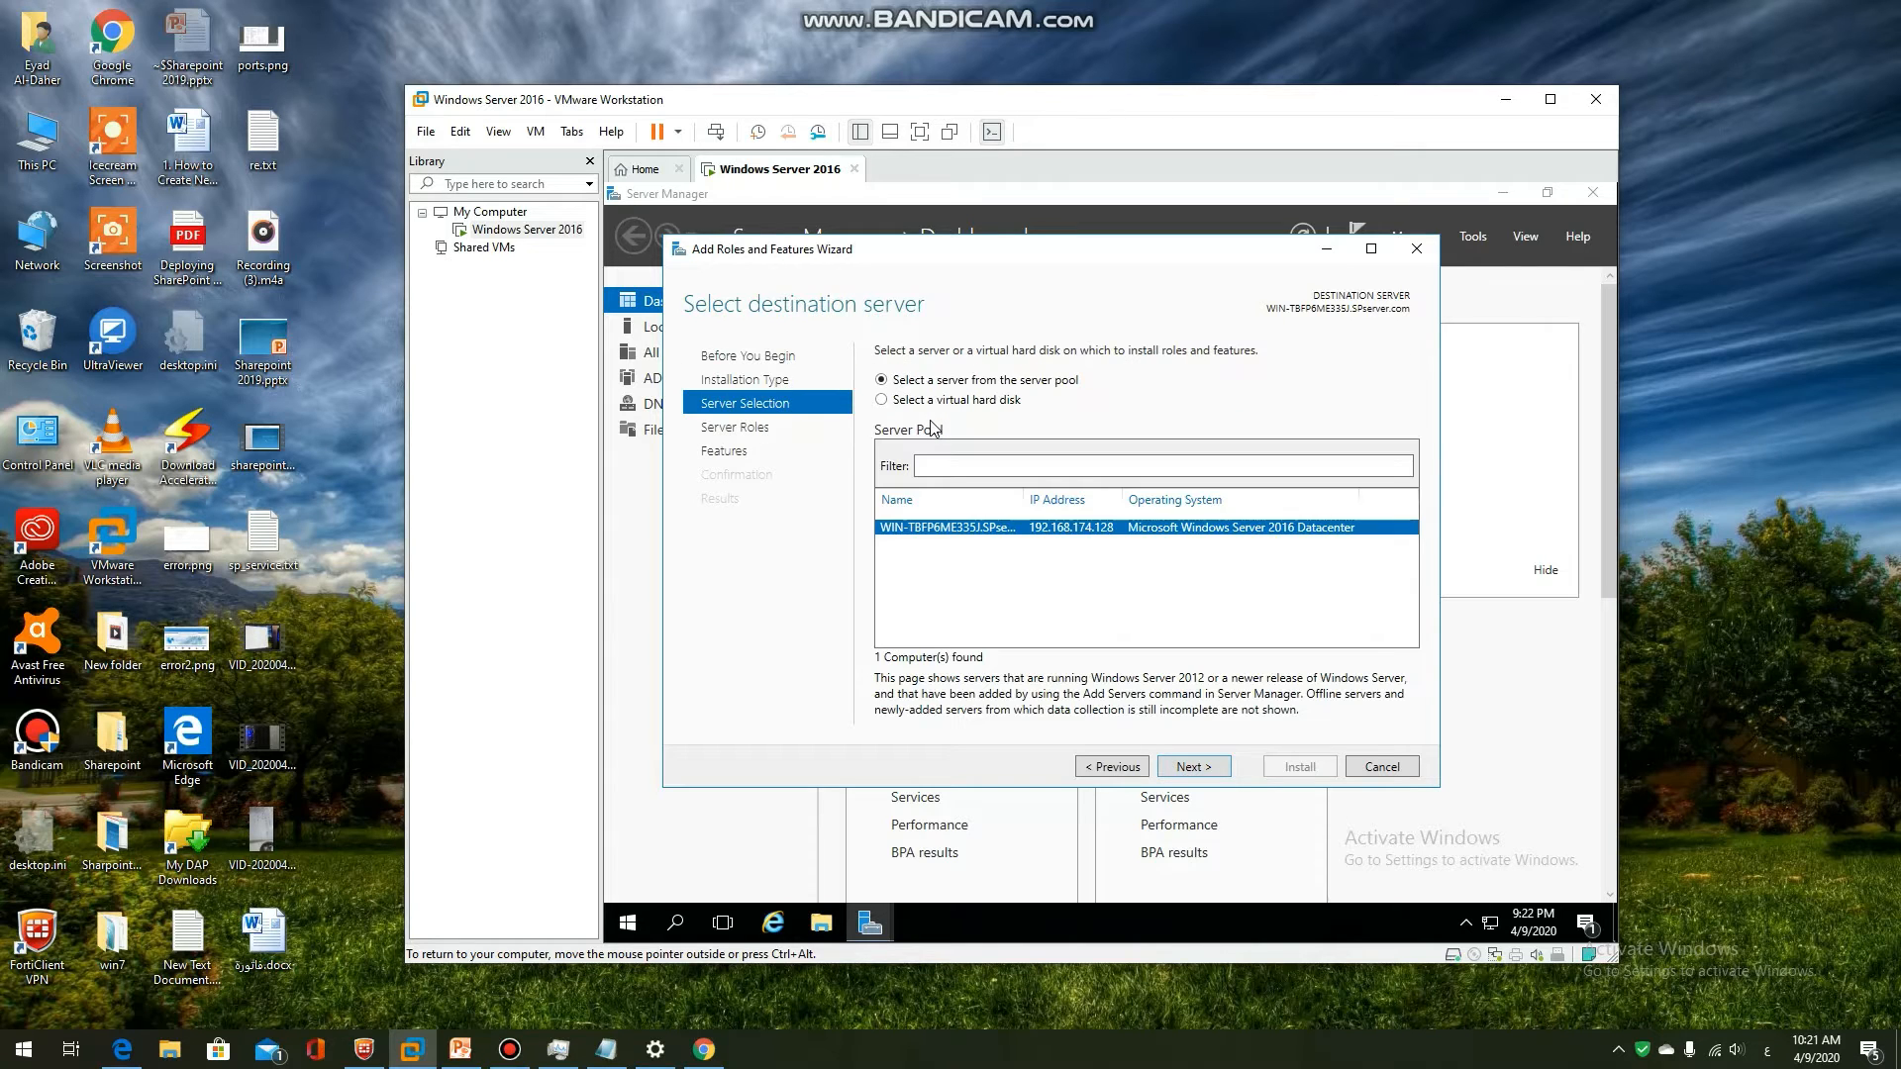
click(1193, 768)
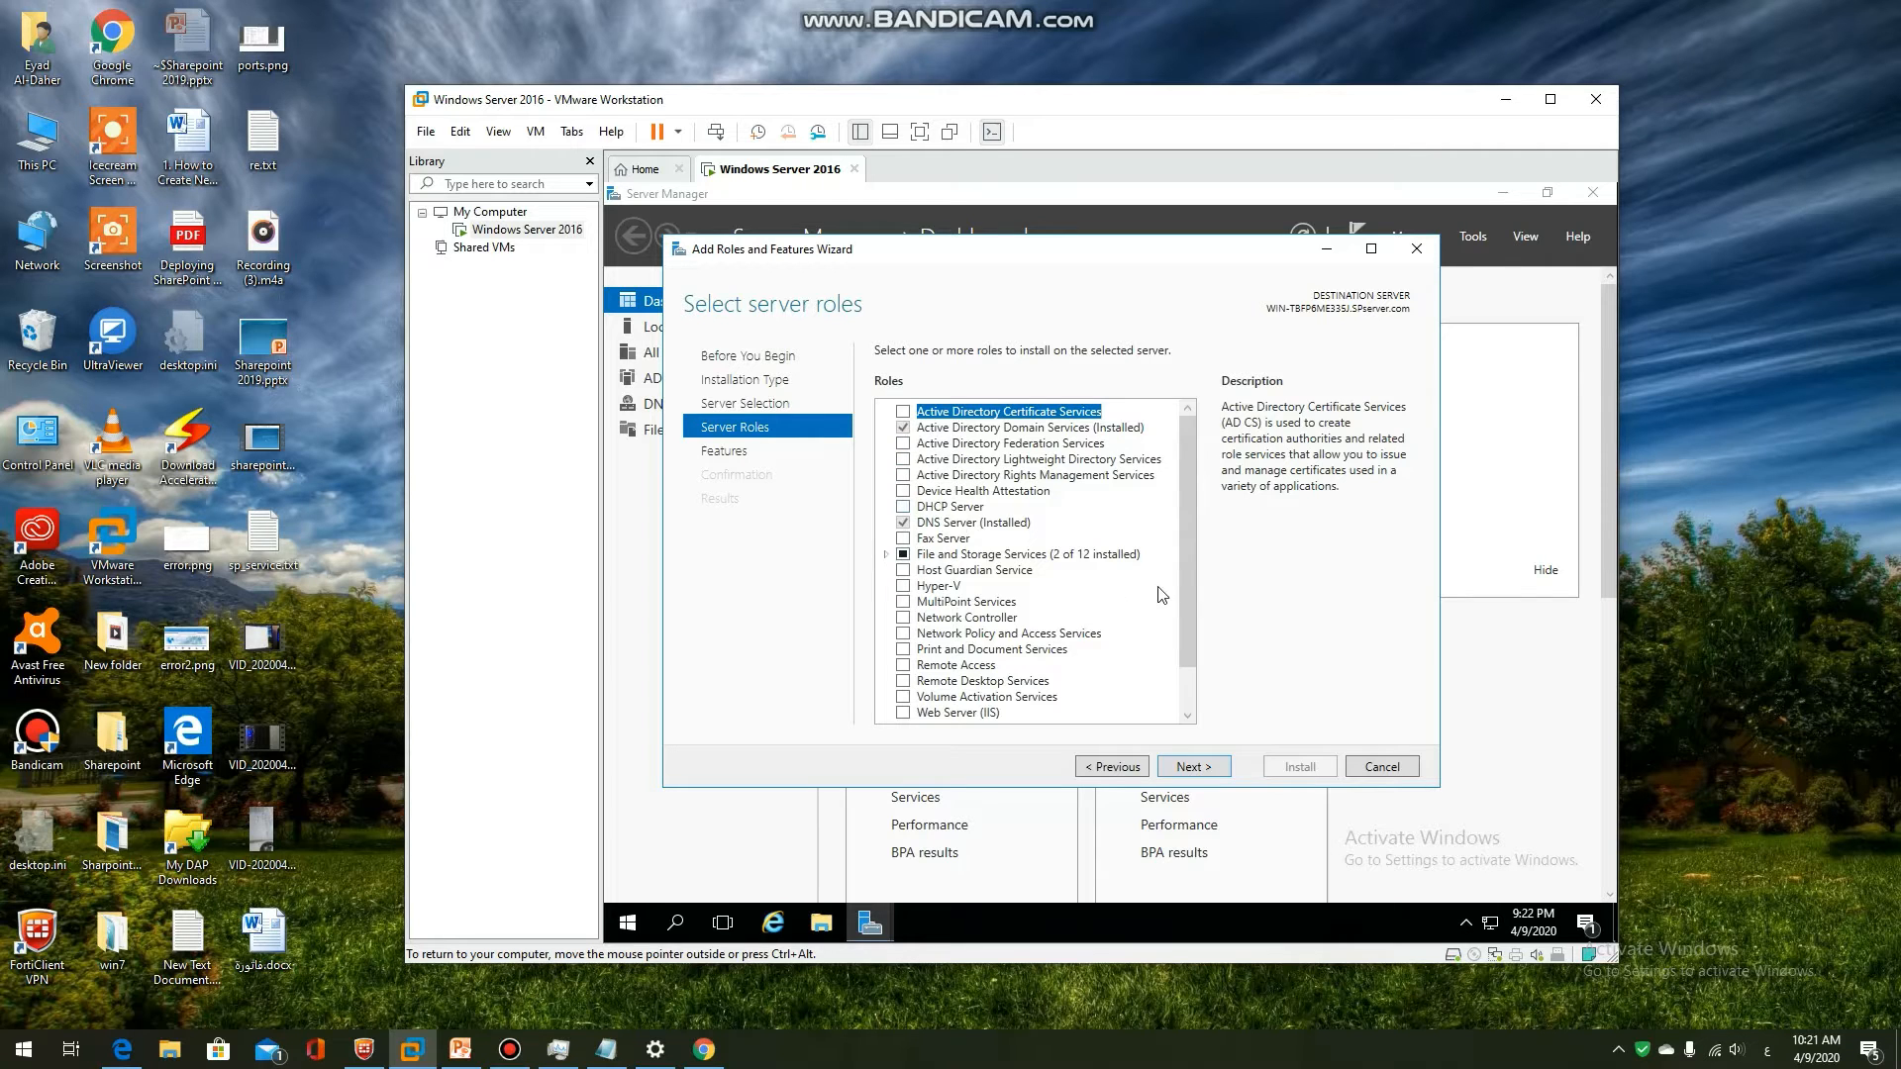
scroll(1189, 566, down, 1)
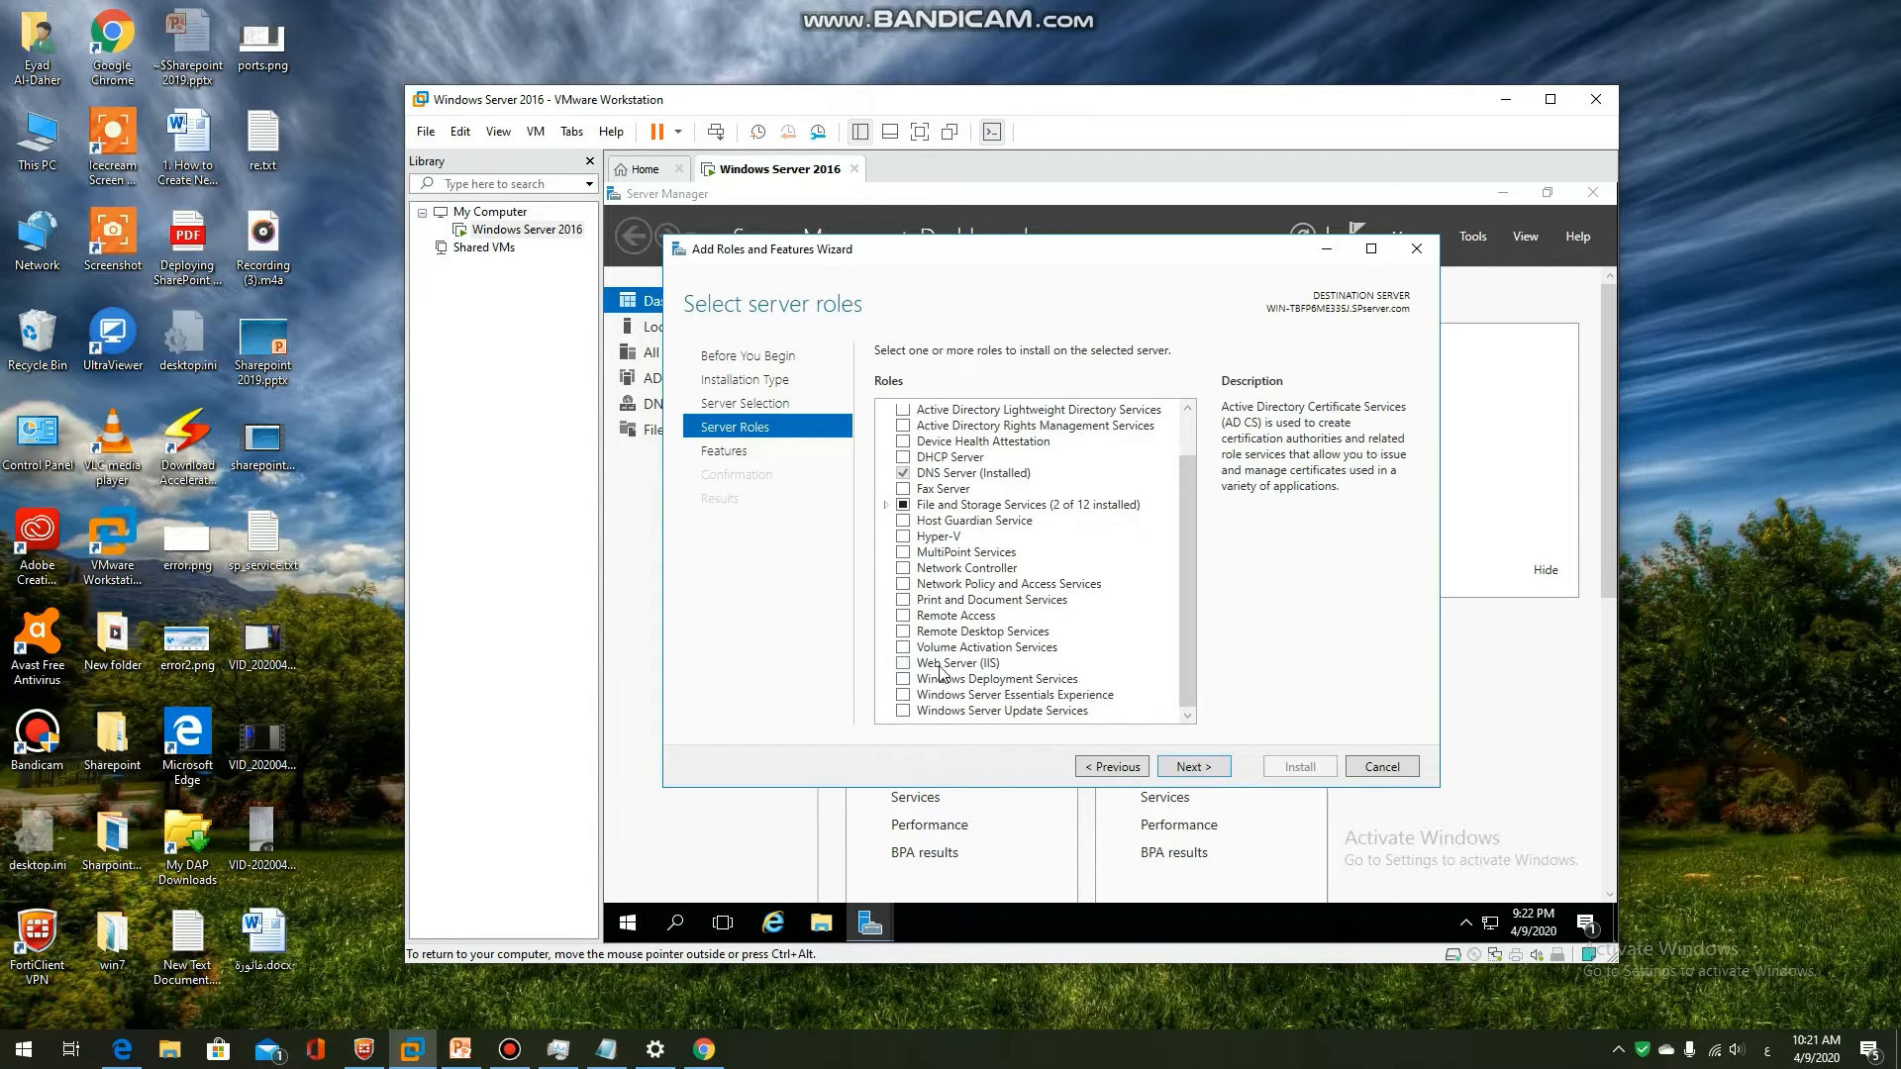
click(903, 663)
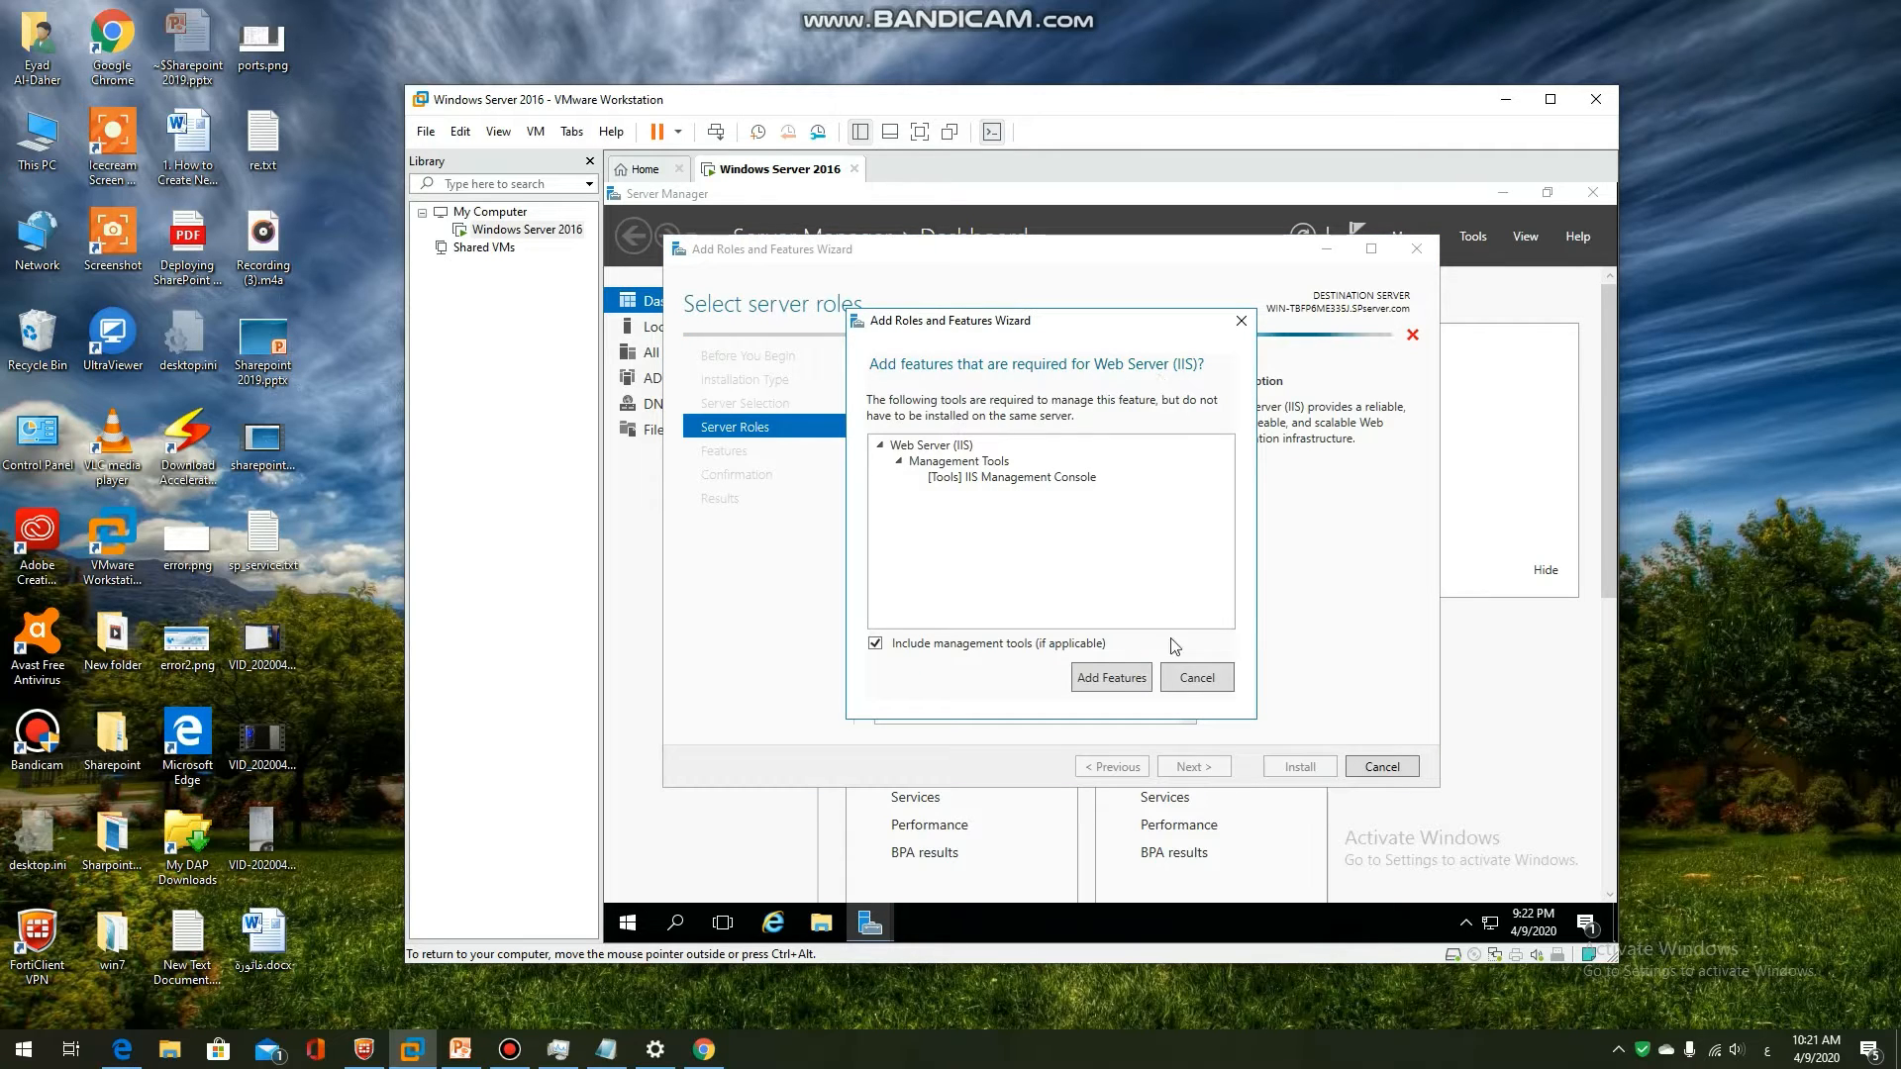
click(1111, 678)
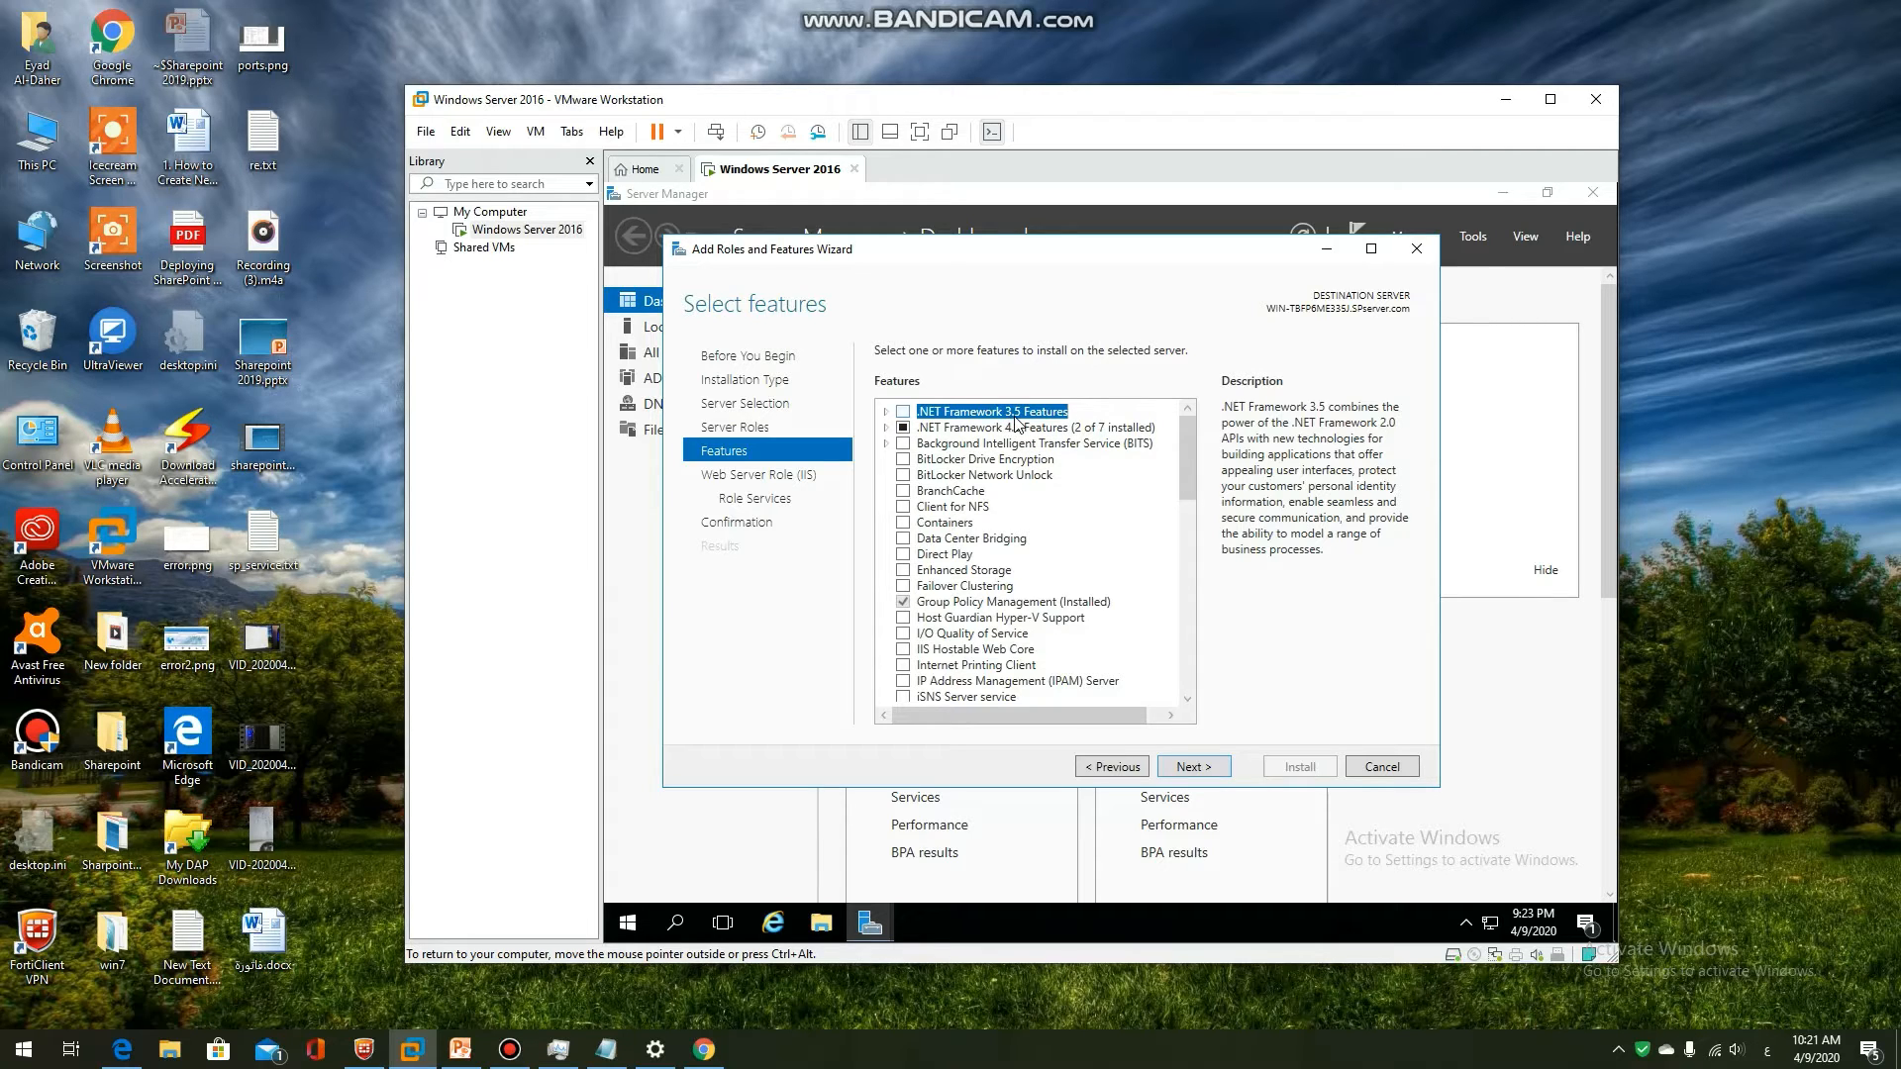
Accept the default features and IIS role services, then install the Web Server role
click(1190, 768)
click(1194, 774)
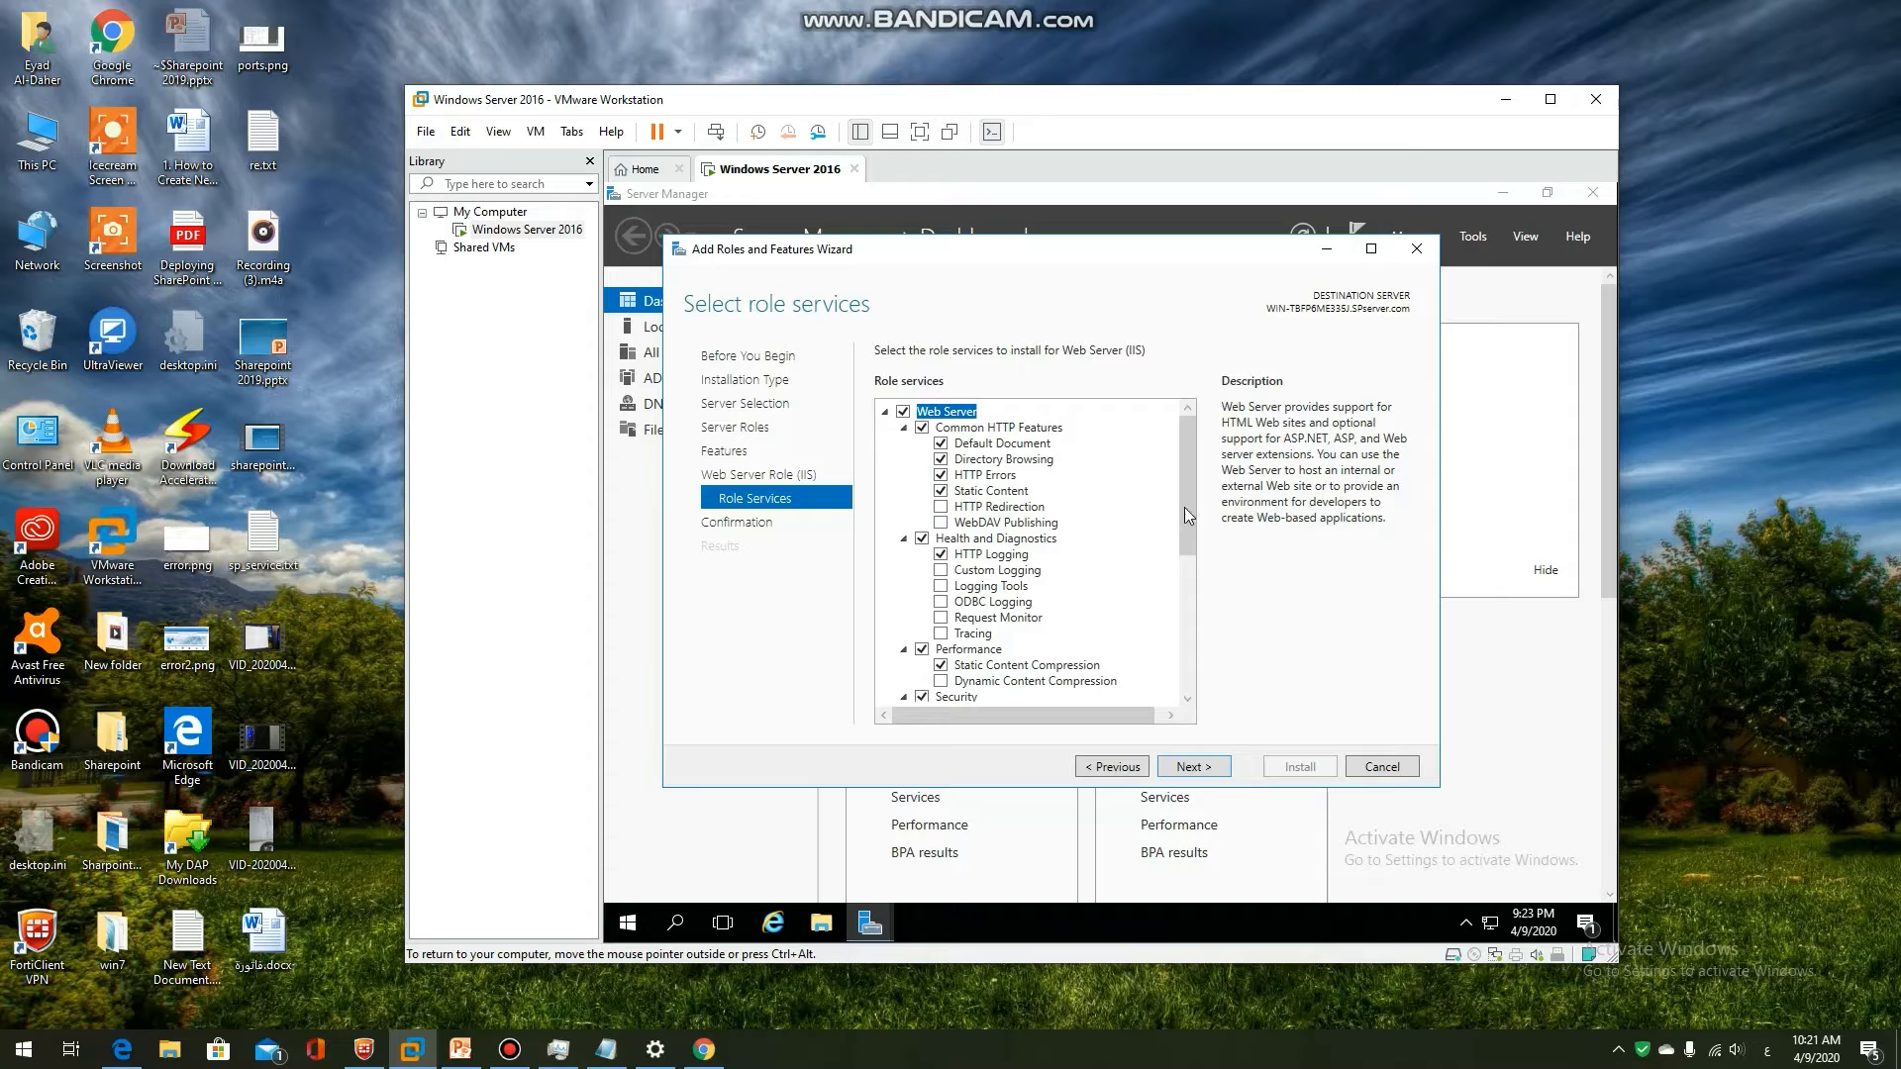
drag(1188, 514, 1191, 683)
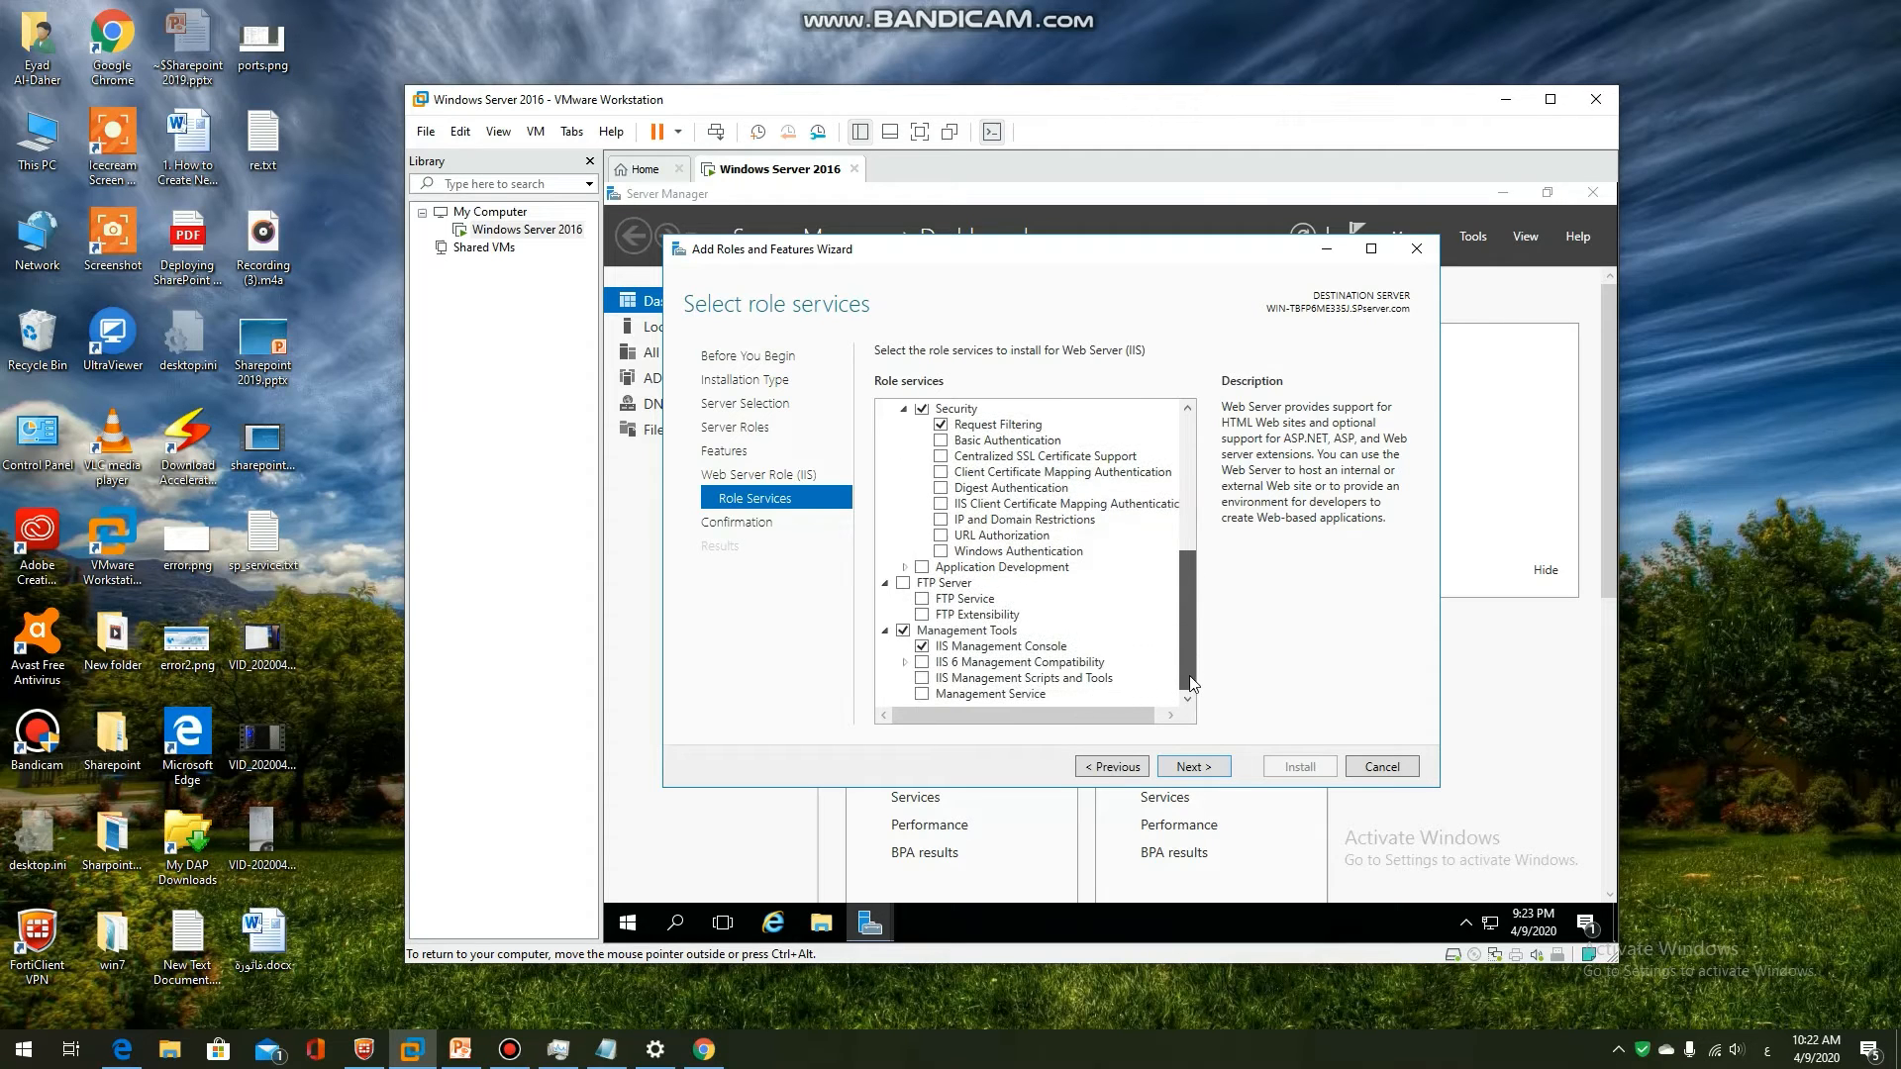
drag(1179, 614, 1189, 696)
click(1196, 768)
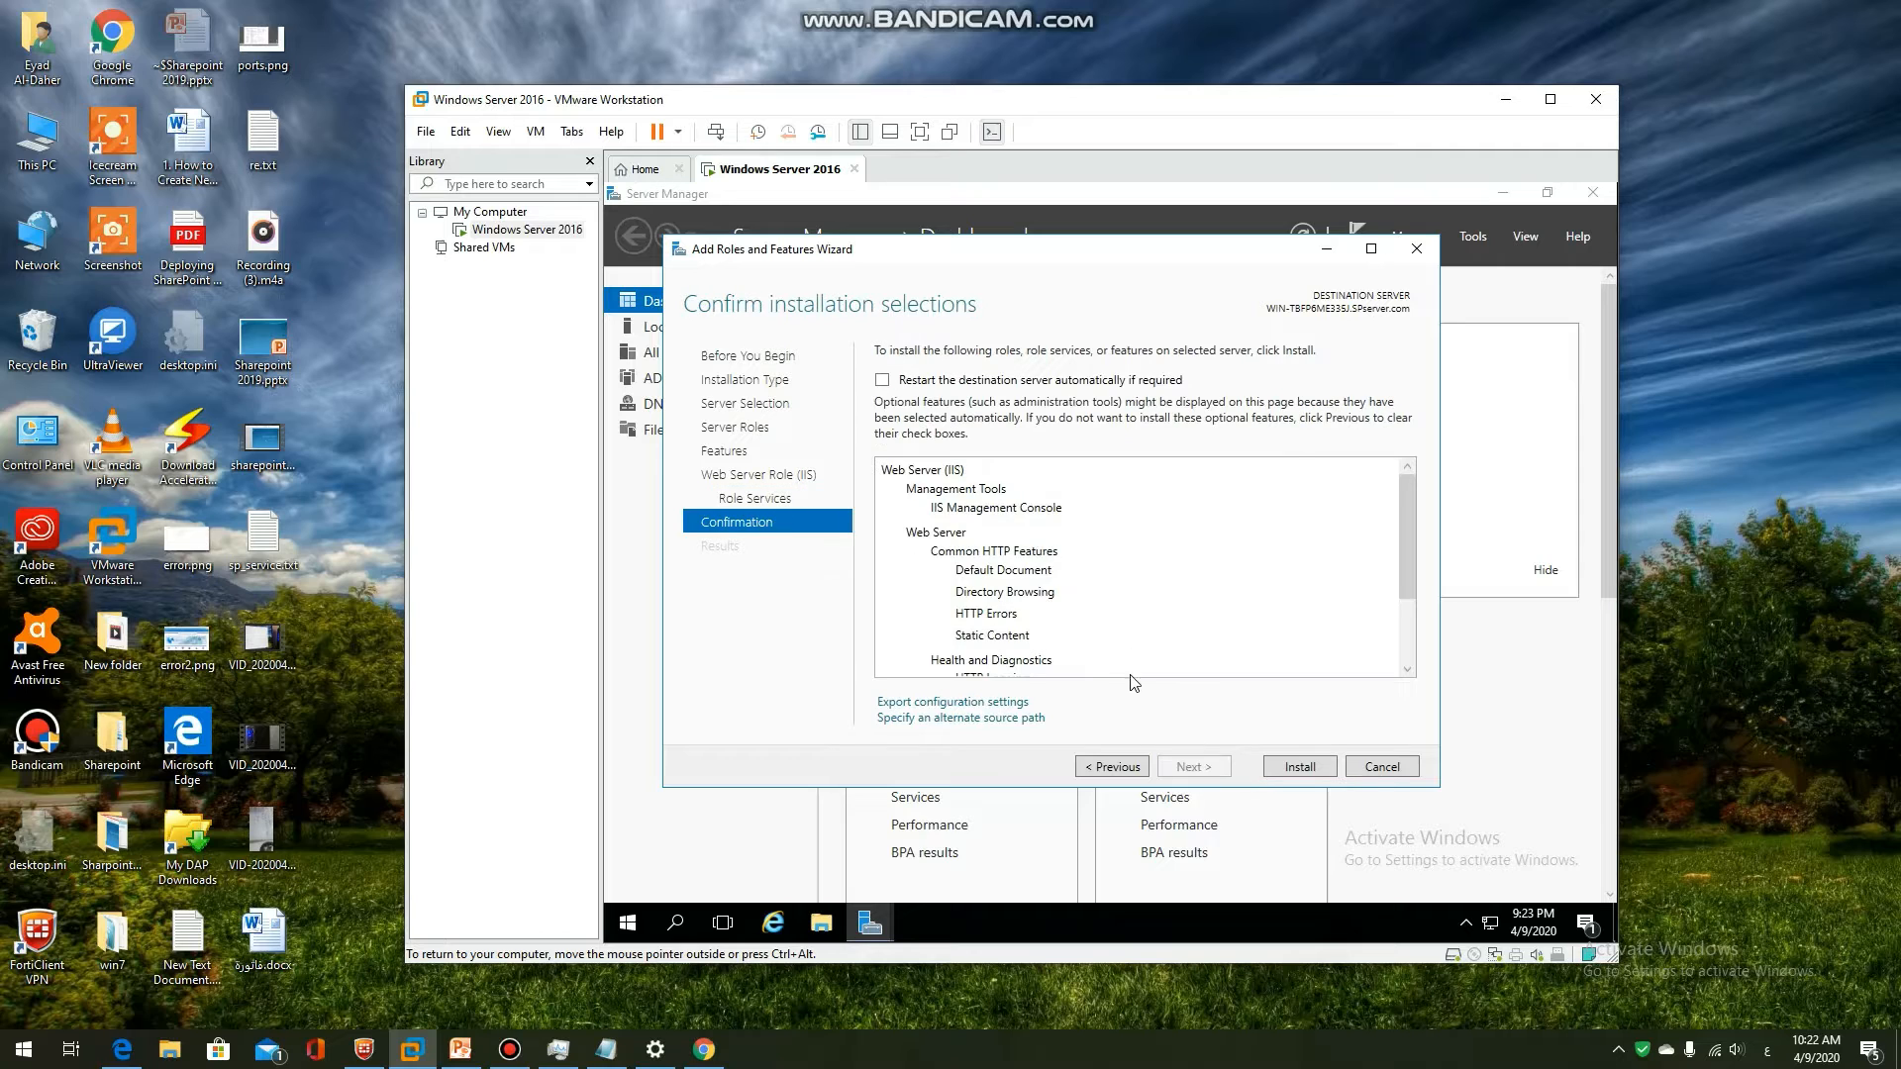
click(1299, 769)
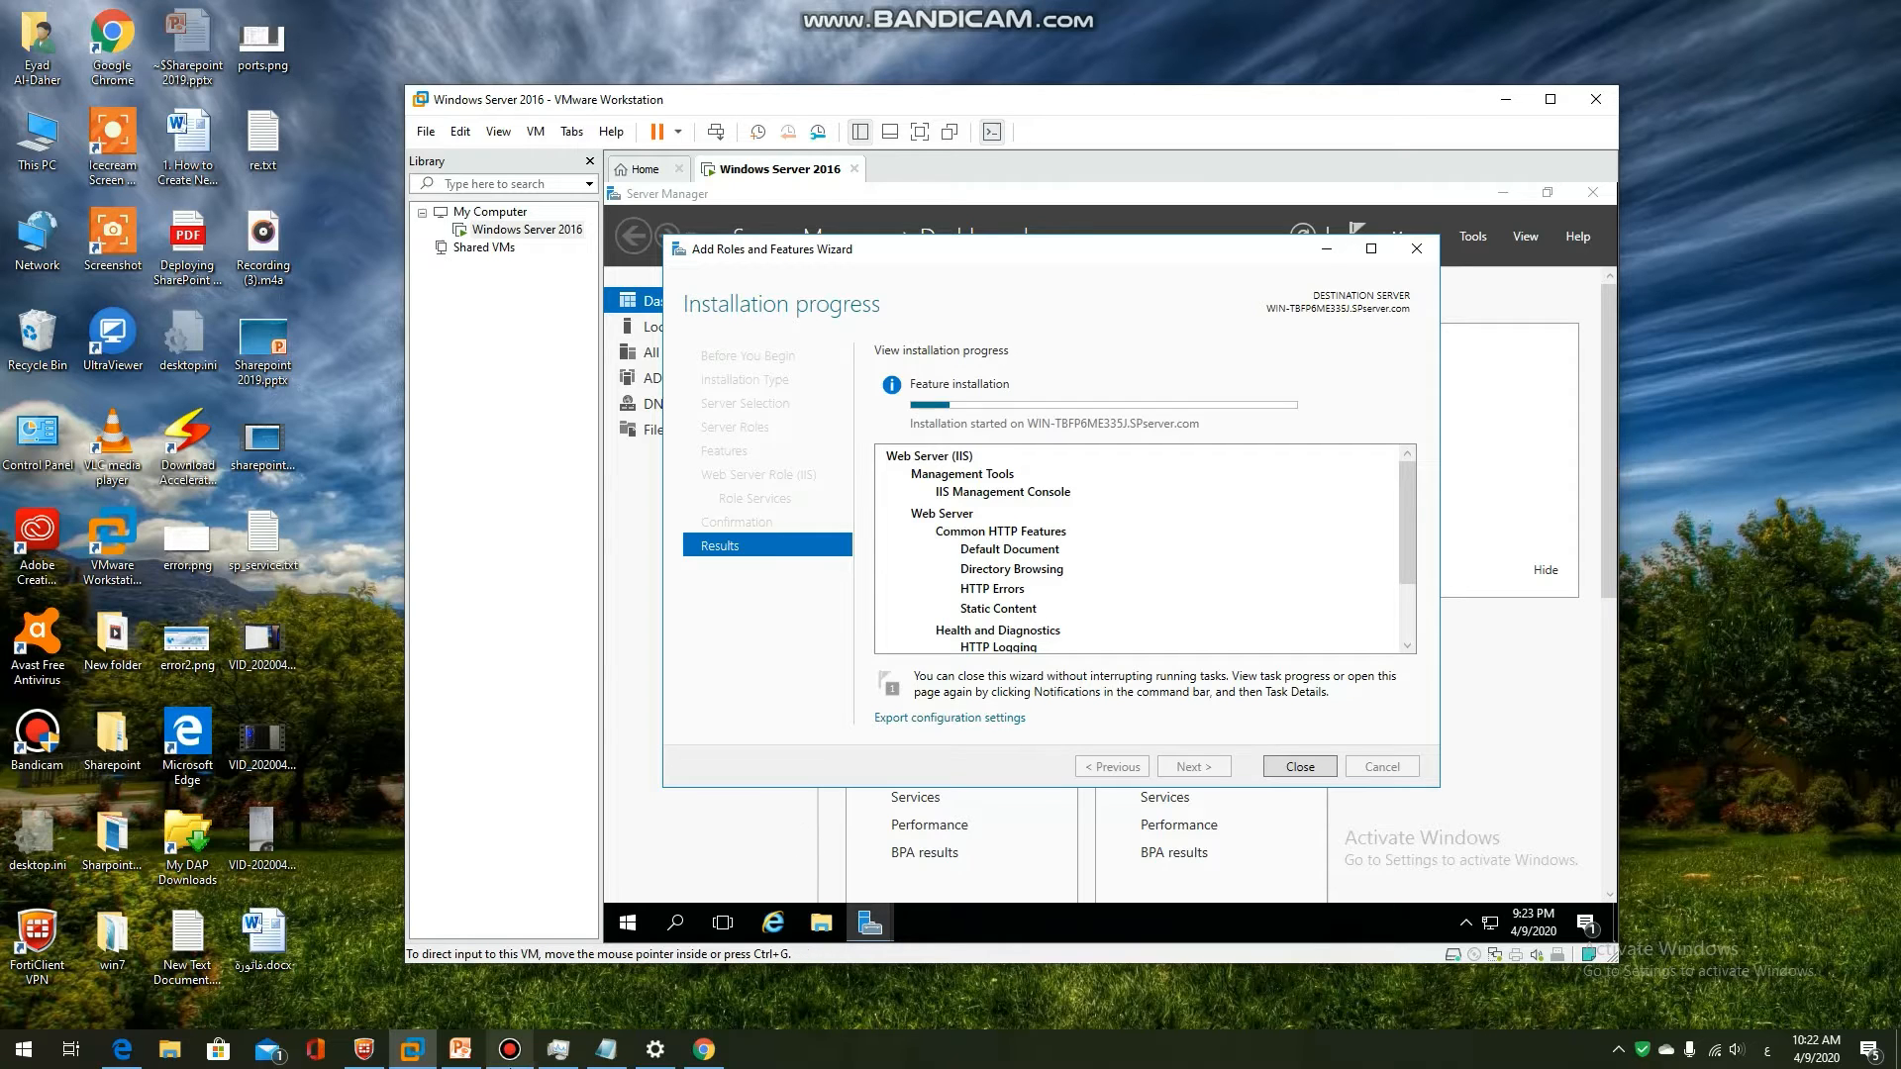
Wait for the Web Server (IIS) installation to succeed, then close the wizard
click(532, 1042)
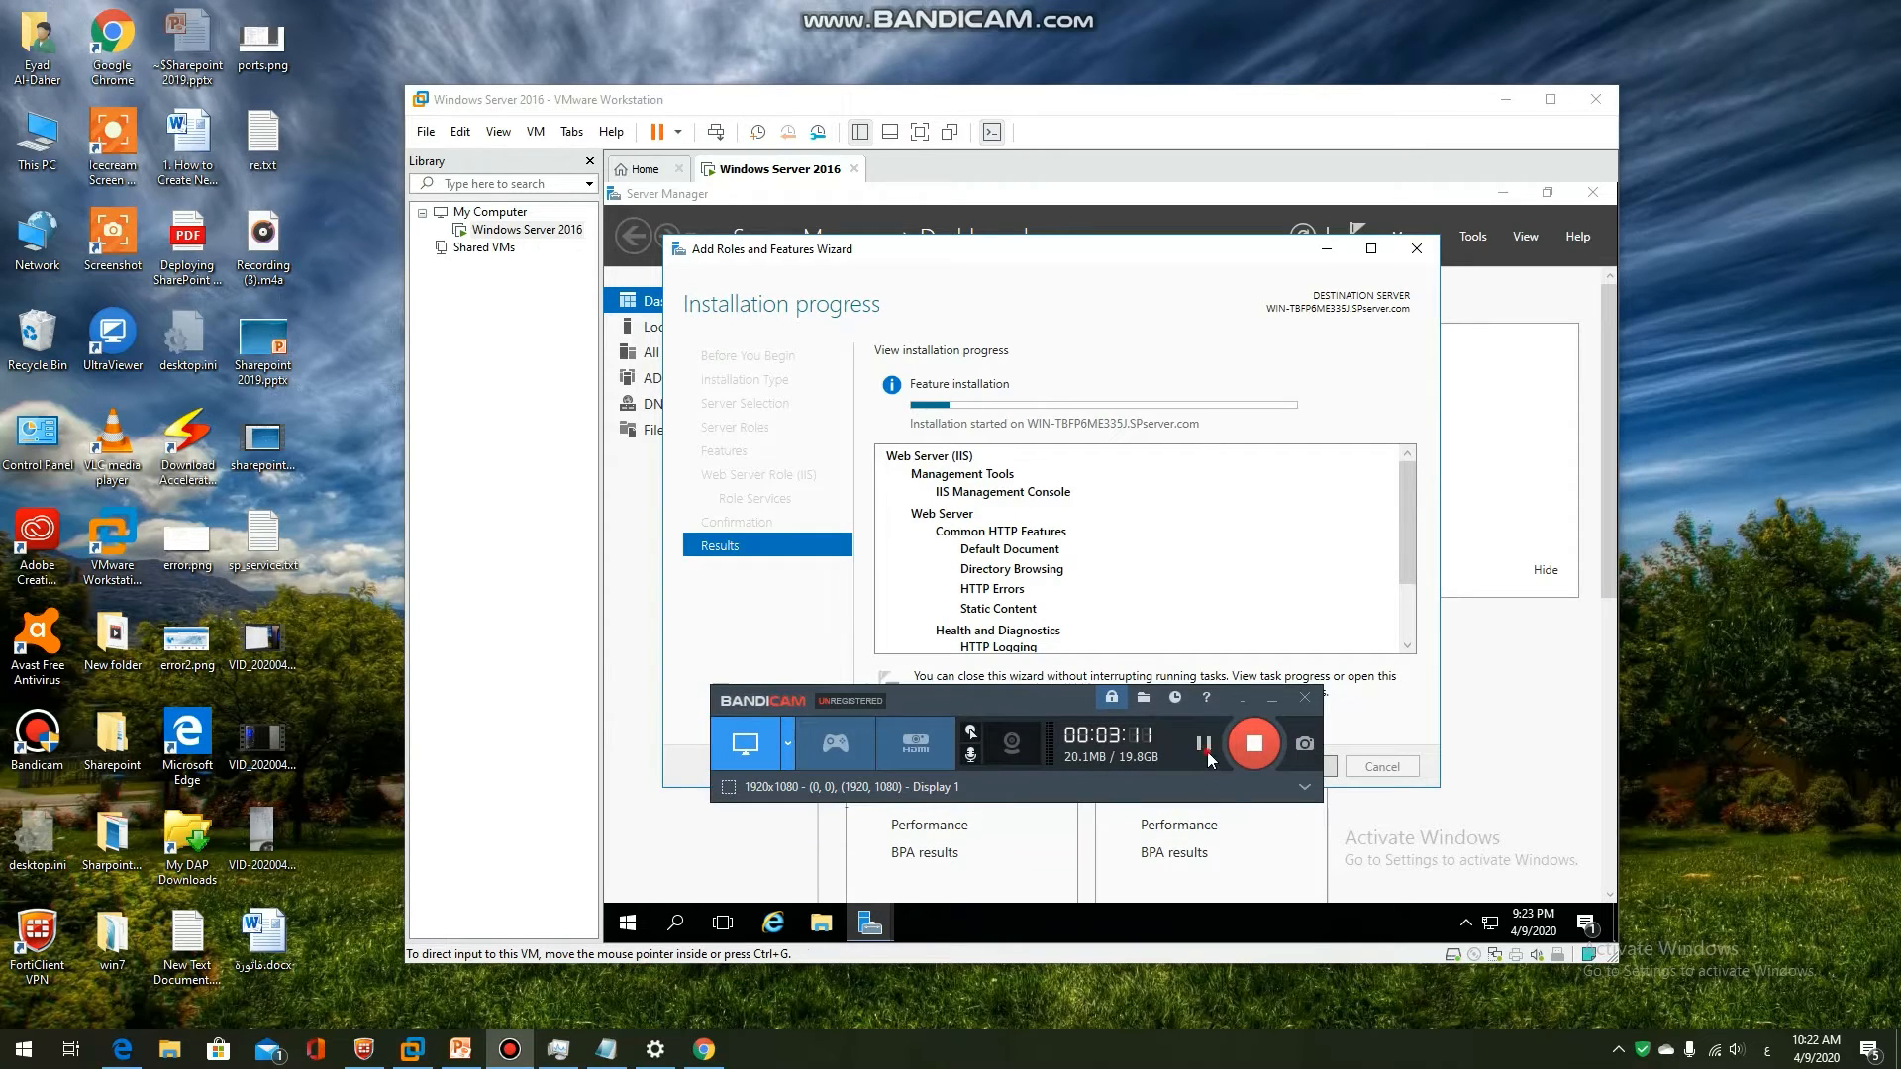
click(1272, 700)
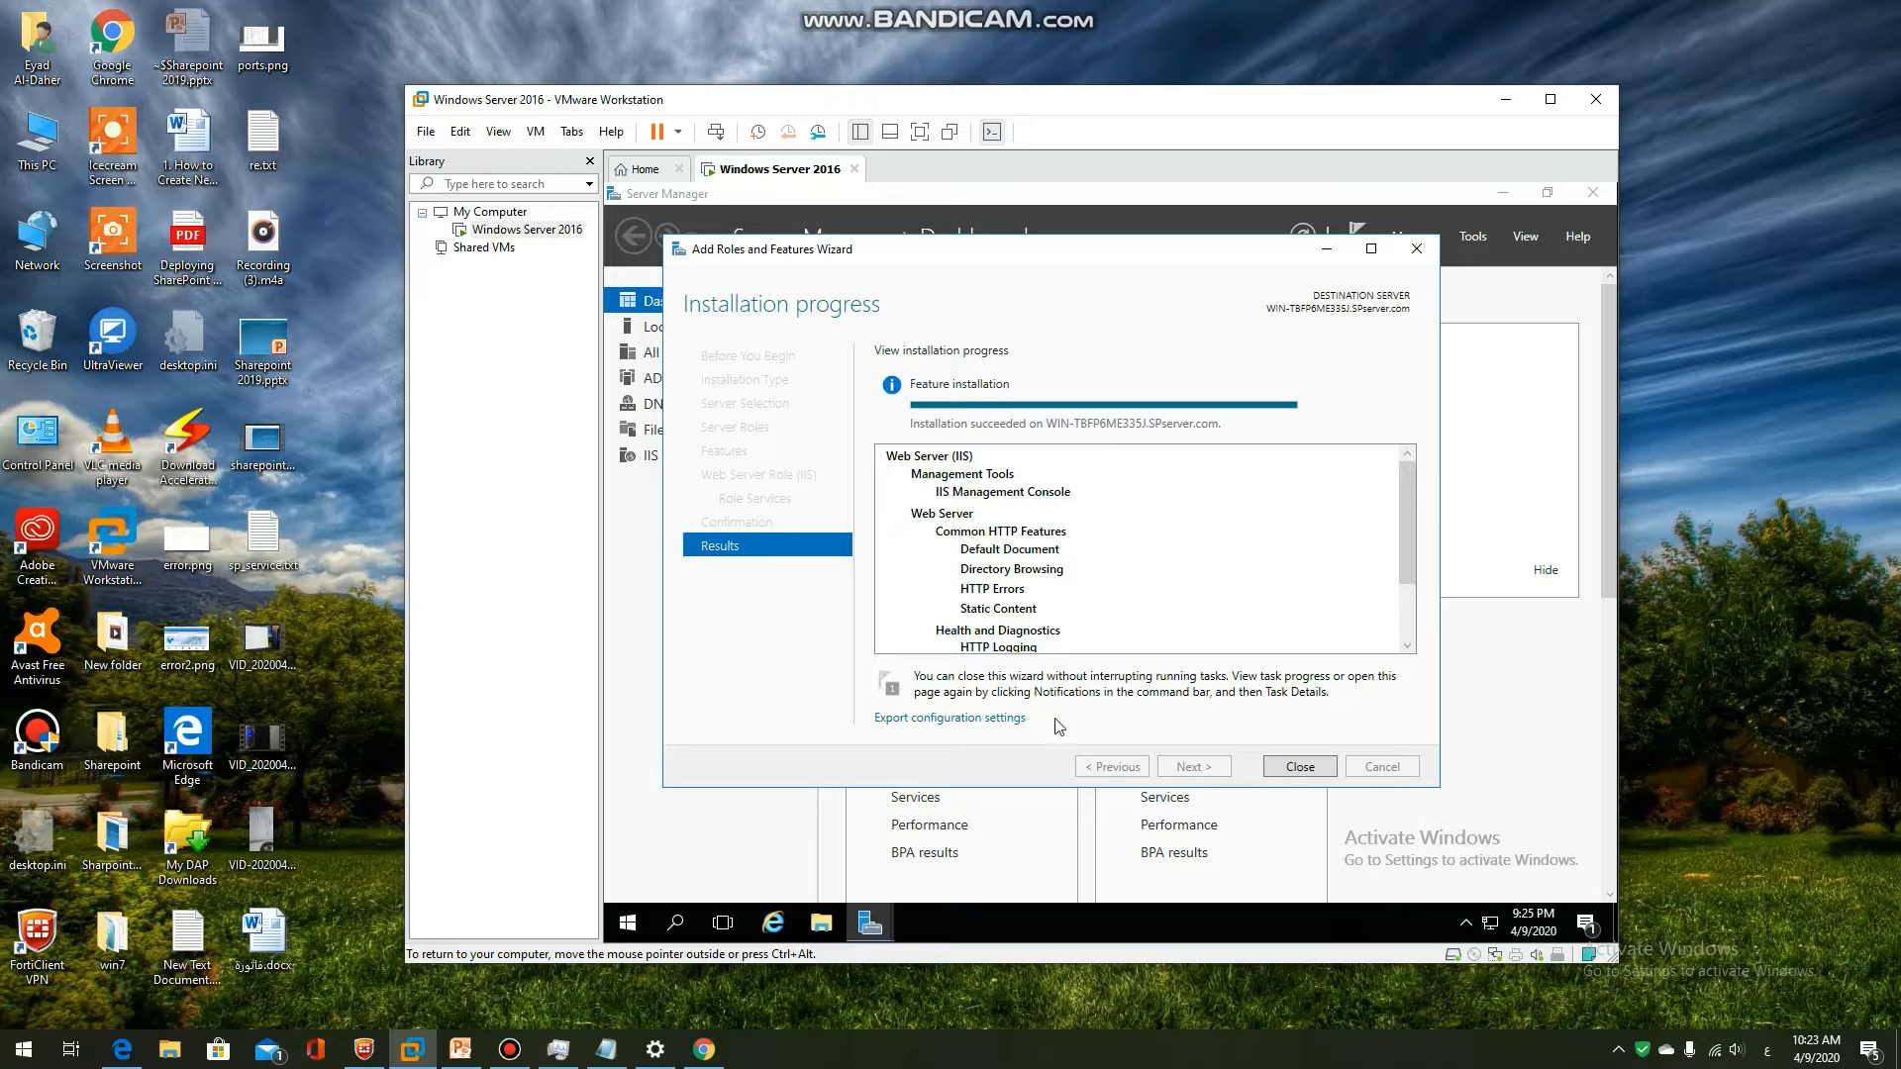
click(499, 1058)
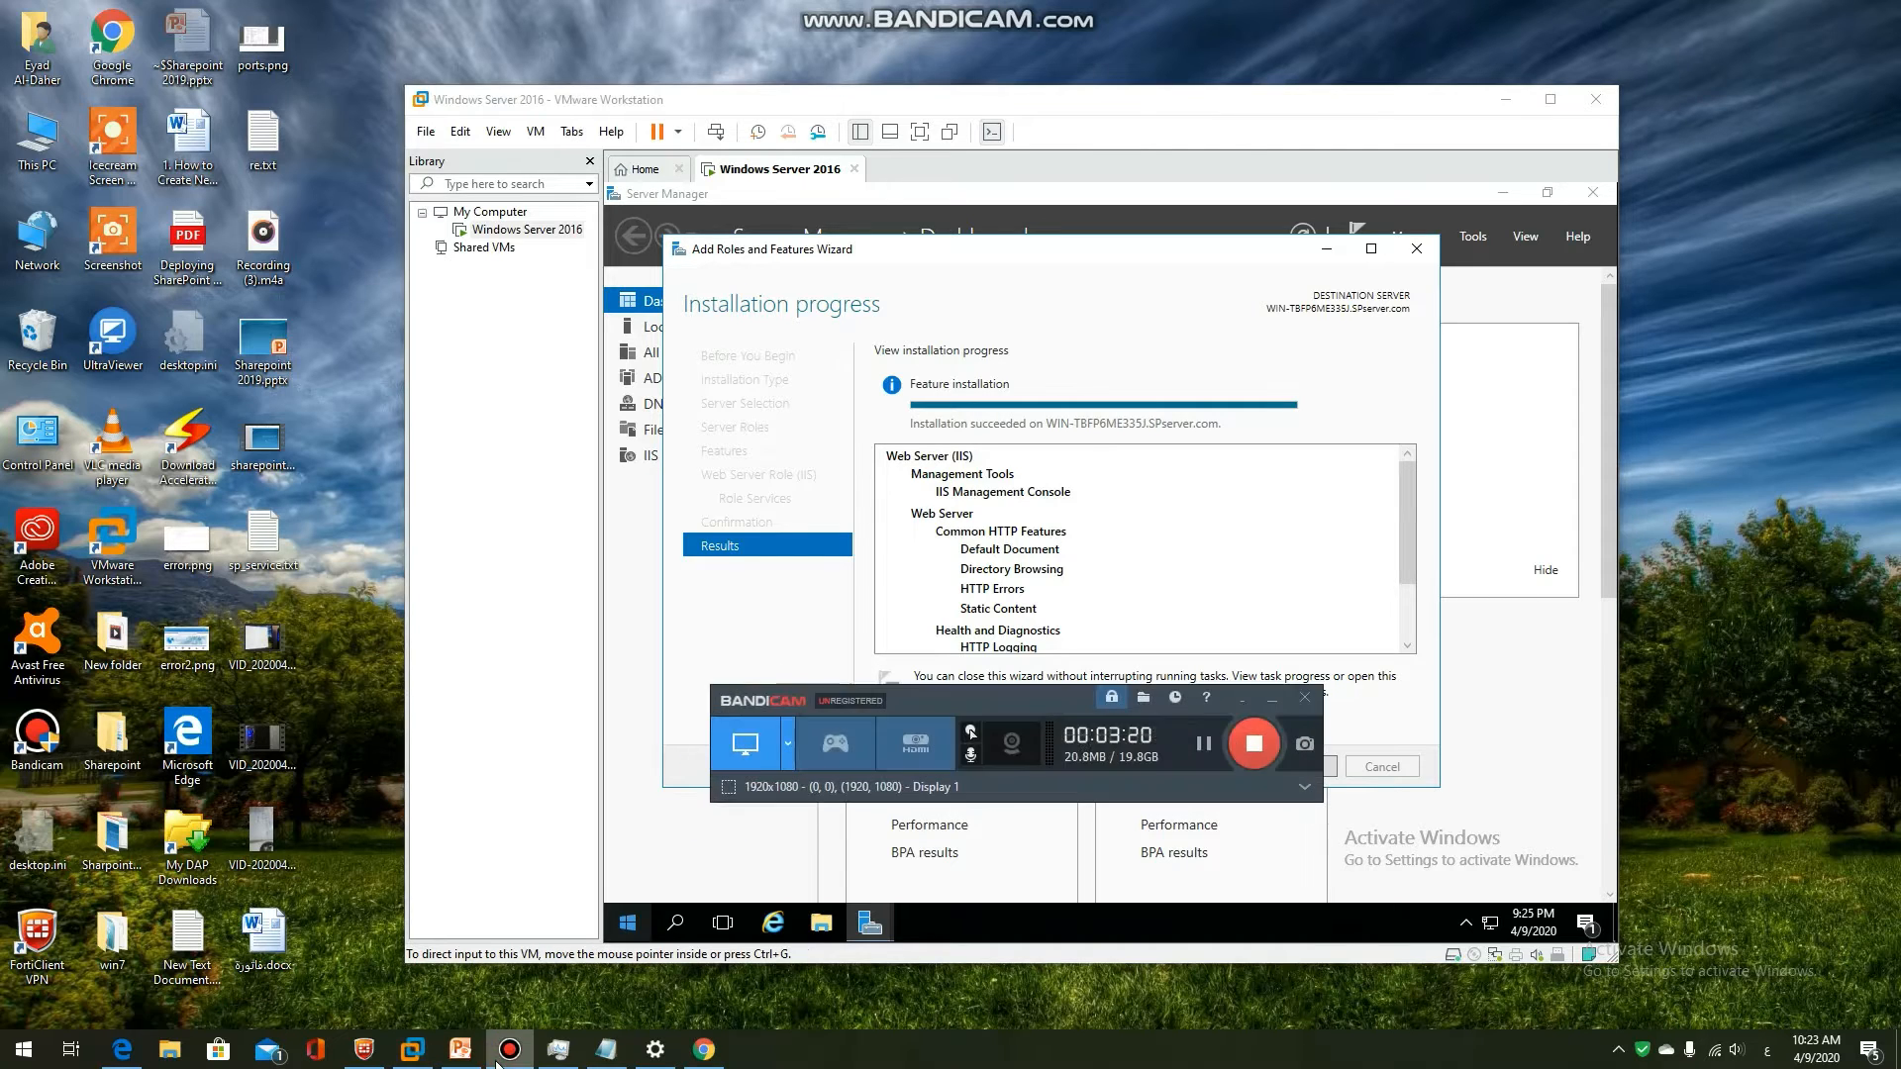
click(502, 1057)
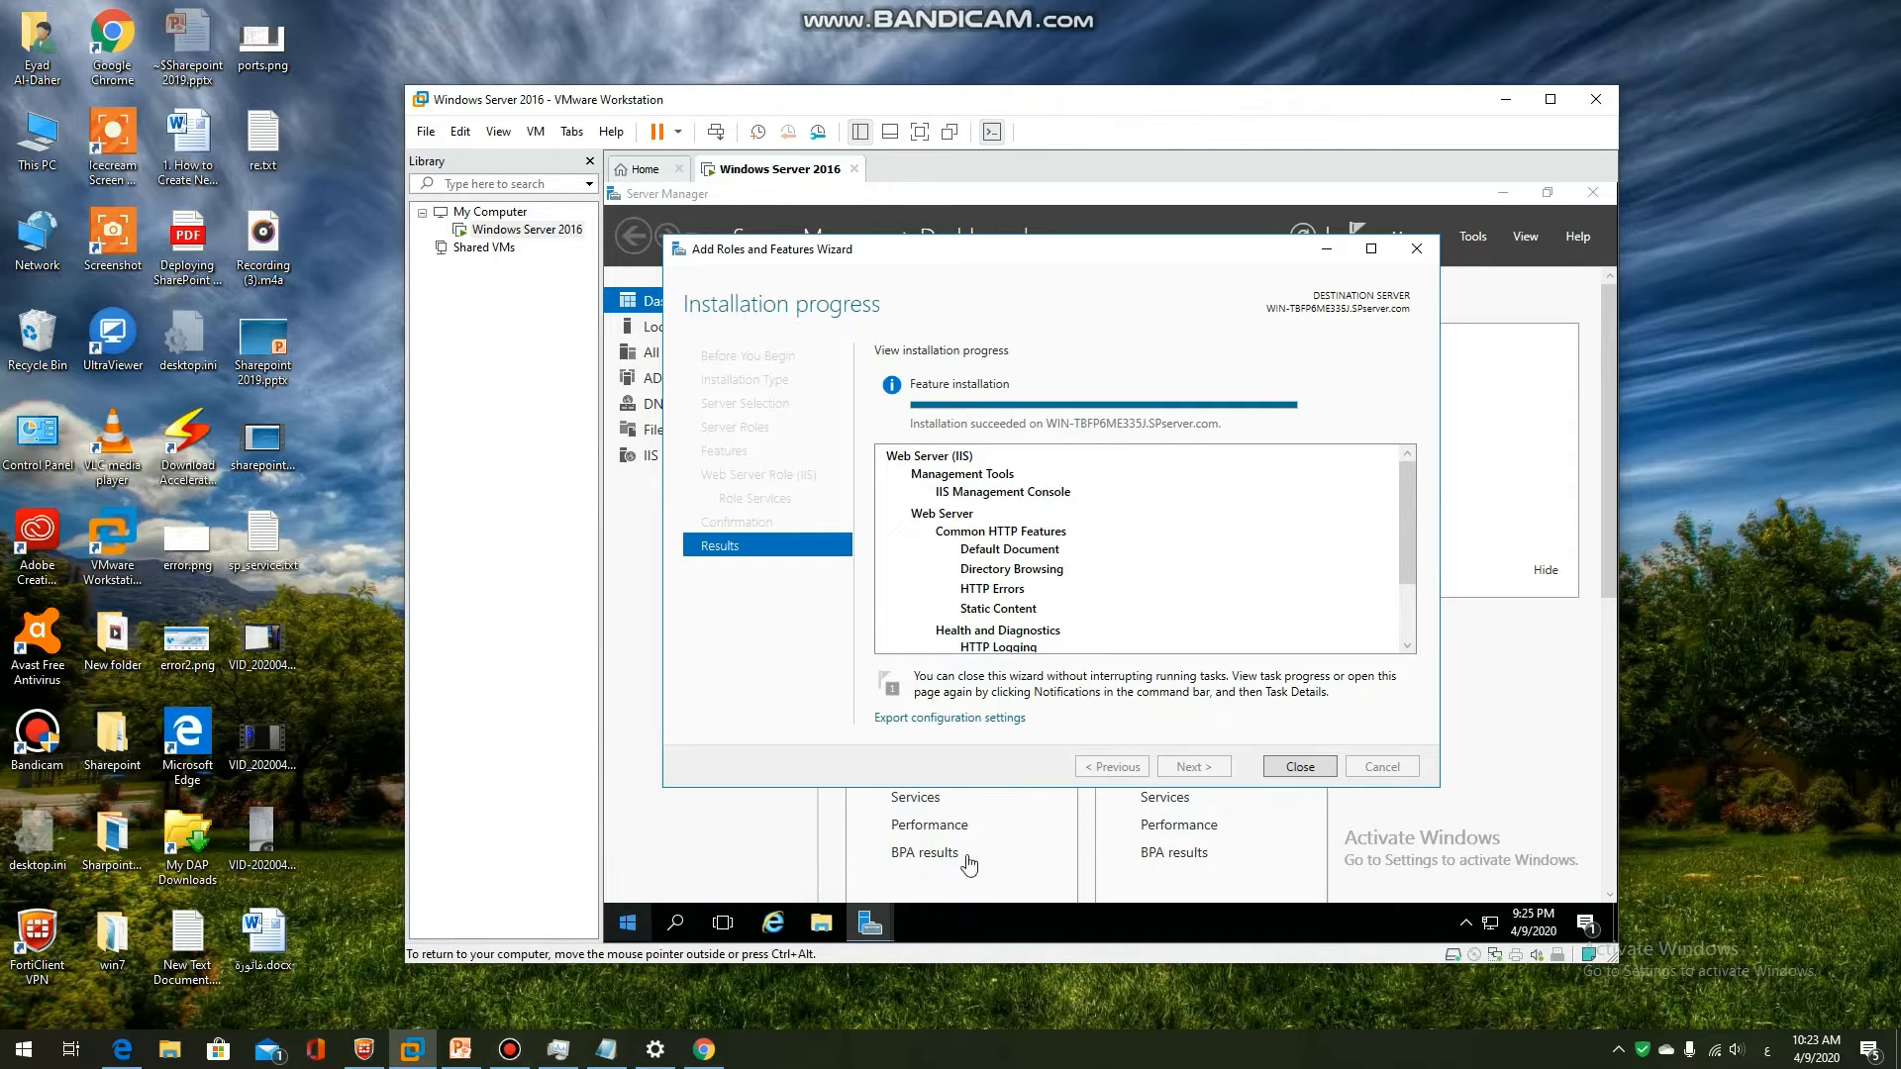
click(1300, 767)
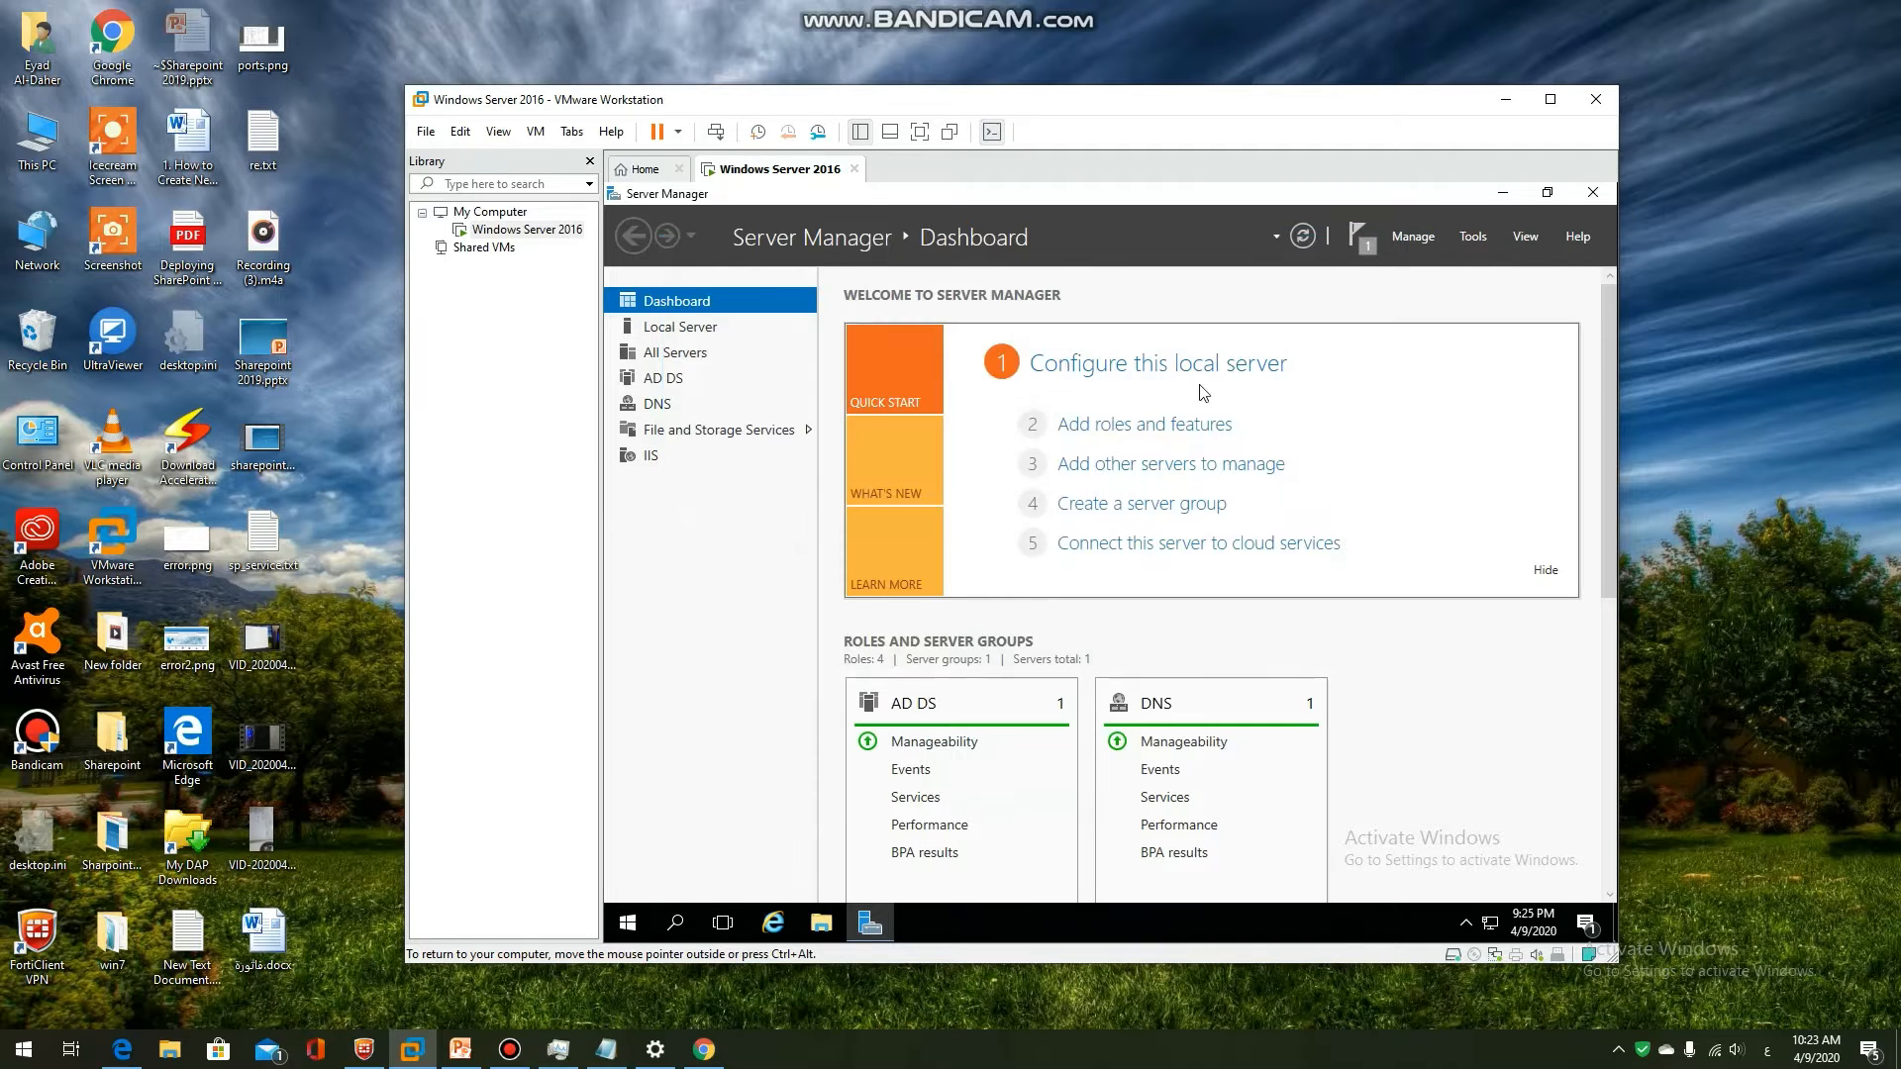
Close Server Manager, highlight the SQL Server 2016 (64 bit) bullet, and minimize PowerPoint
click(1593, 194)
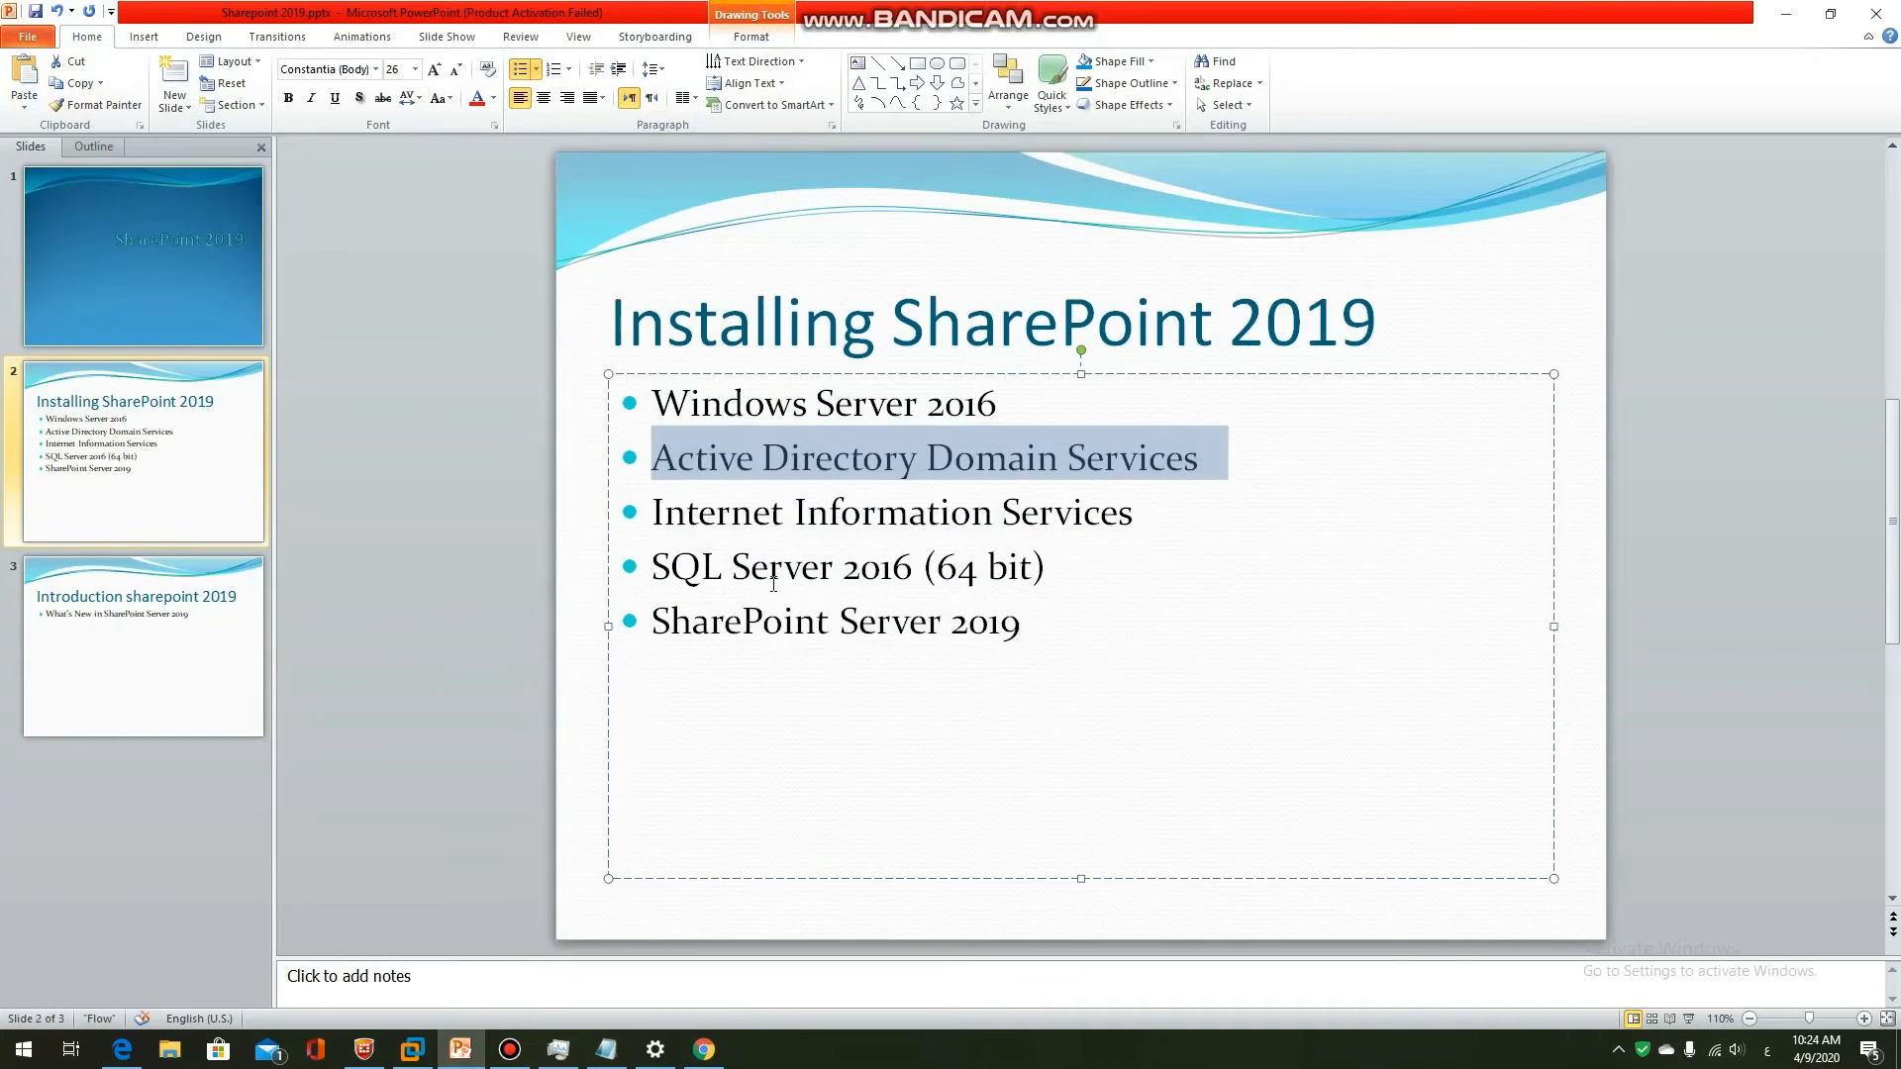
drag(650, 566, 1050, 574)
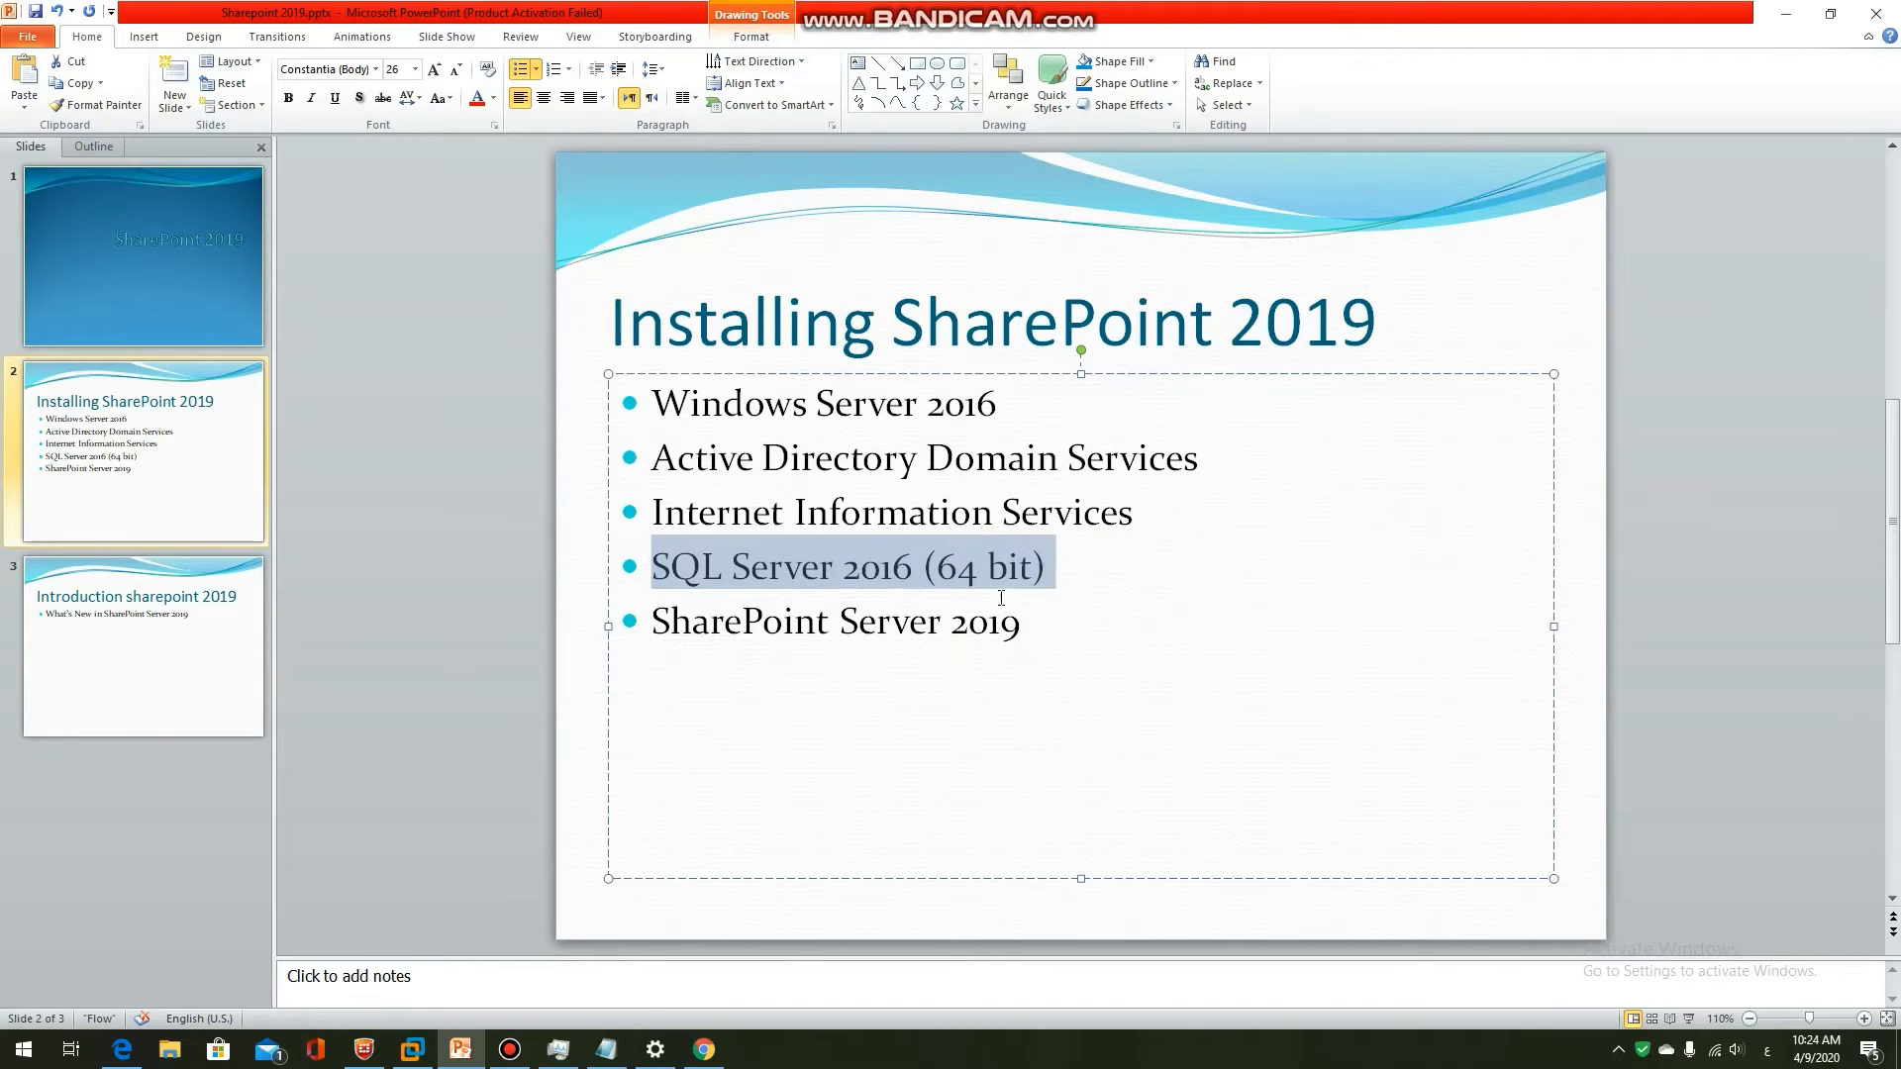
click(461, 1048)
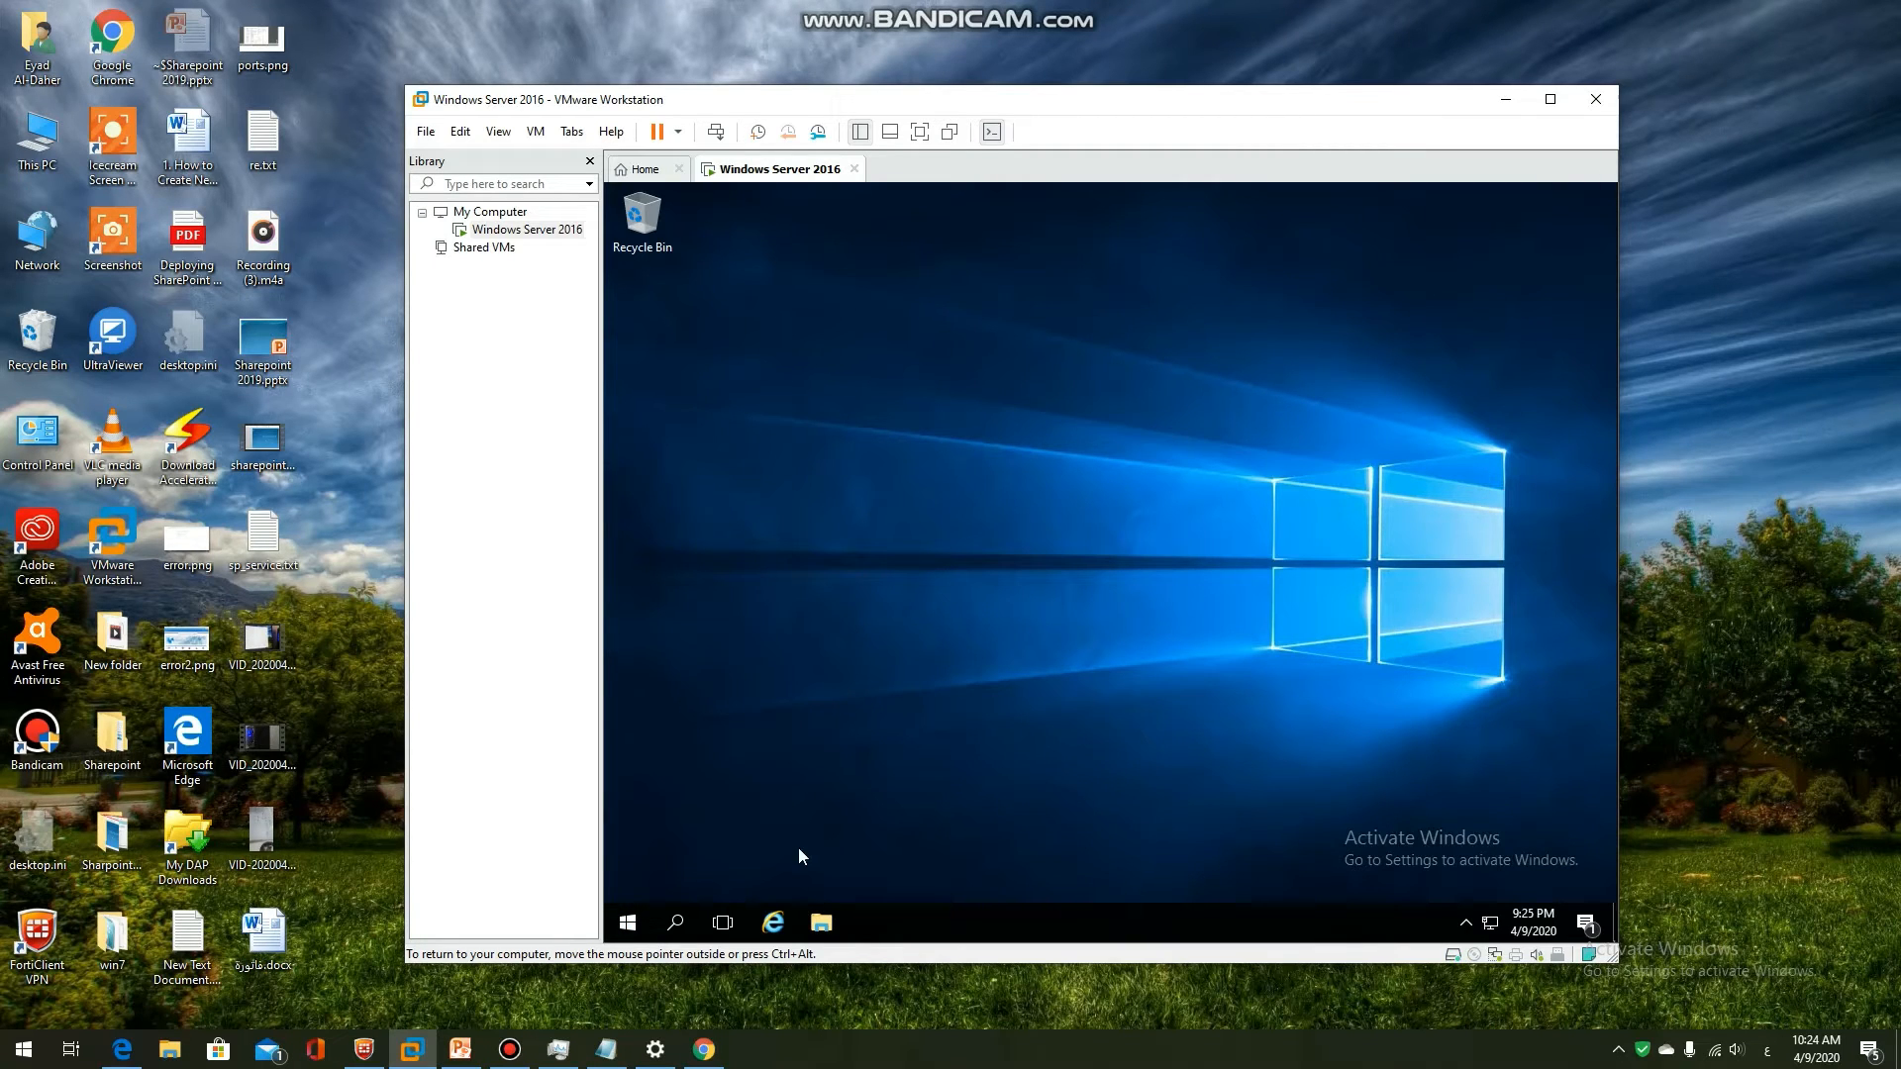
Run setup as administrator from the SQL Server media folder inside C:\SQL_Svr
click(823, 925)
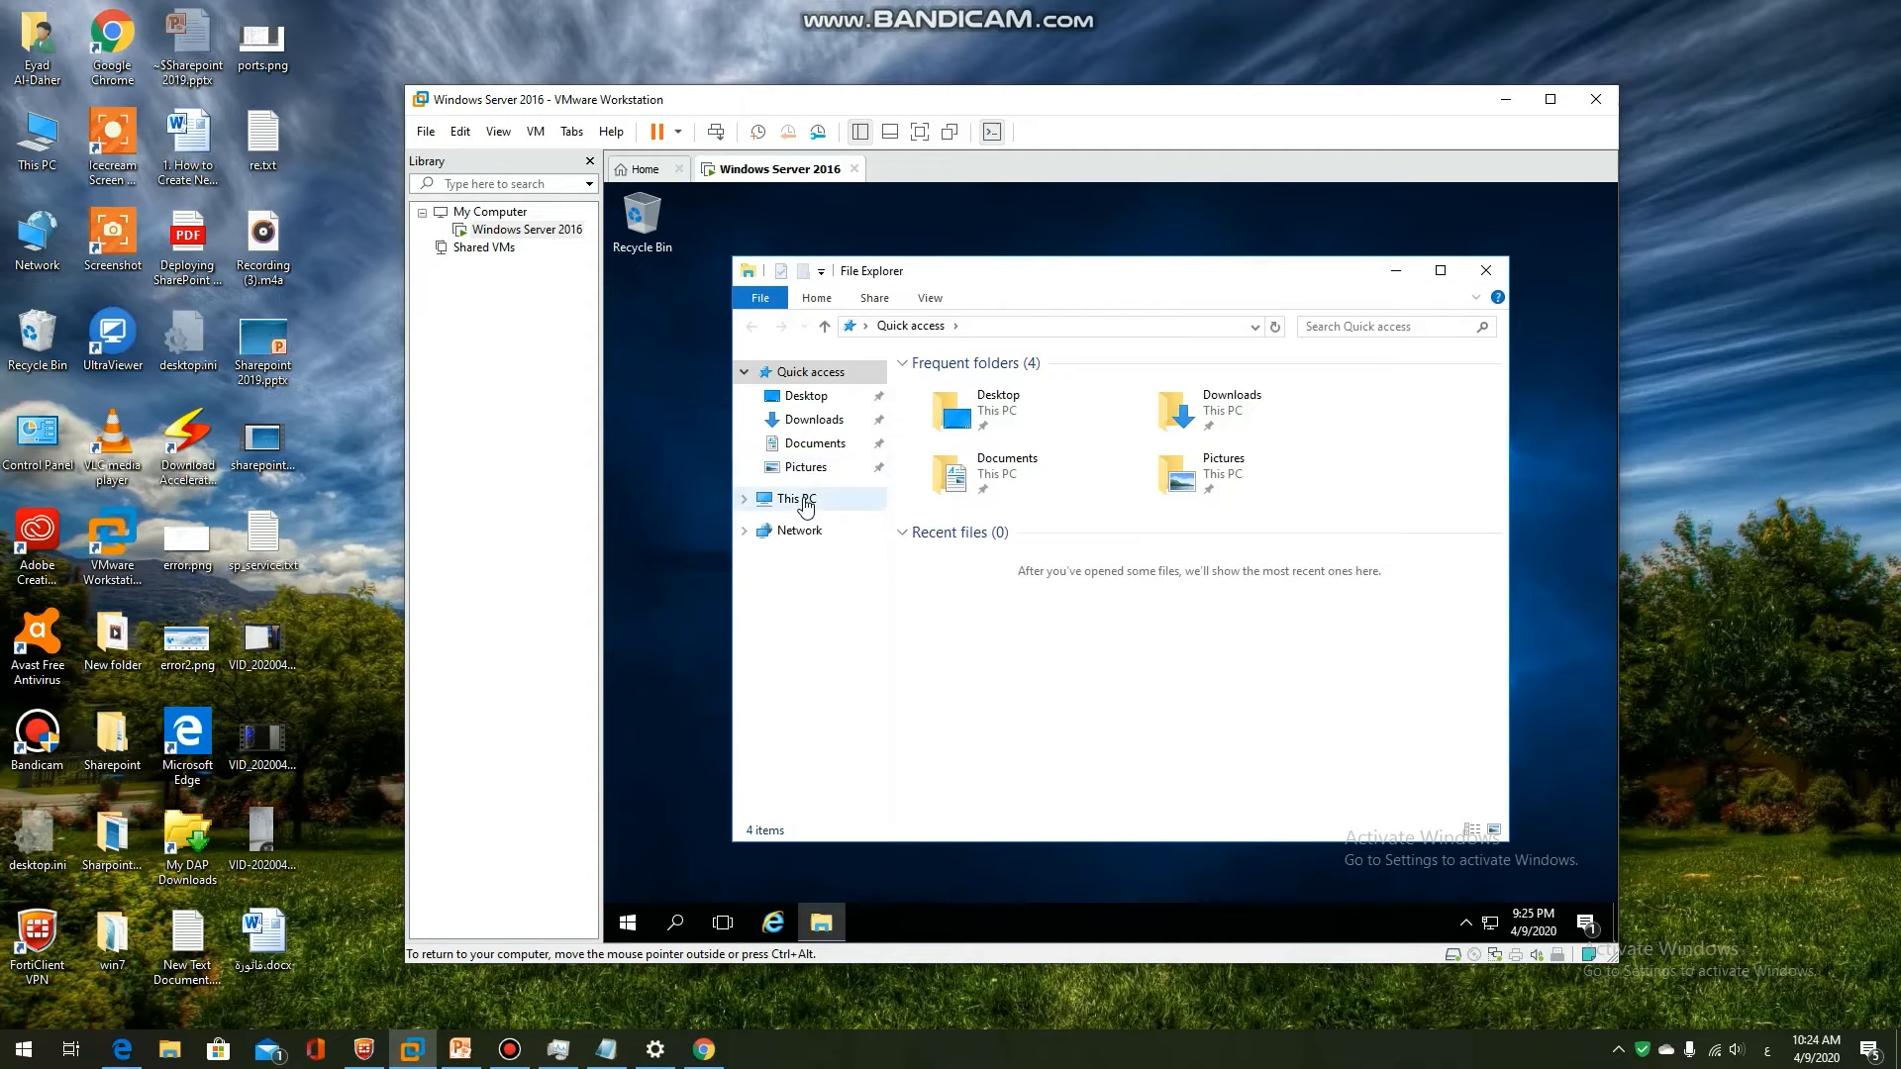
click(797, 499)
double_click(965, 594)
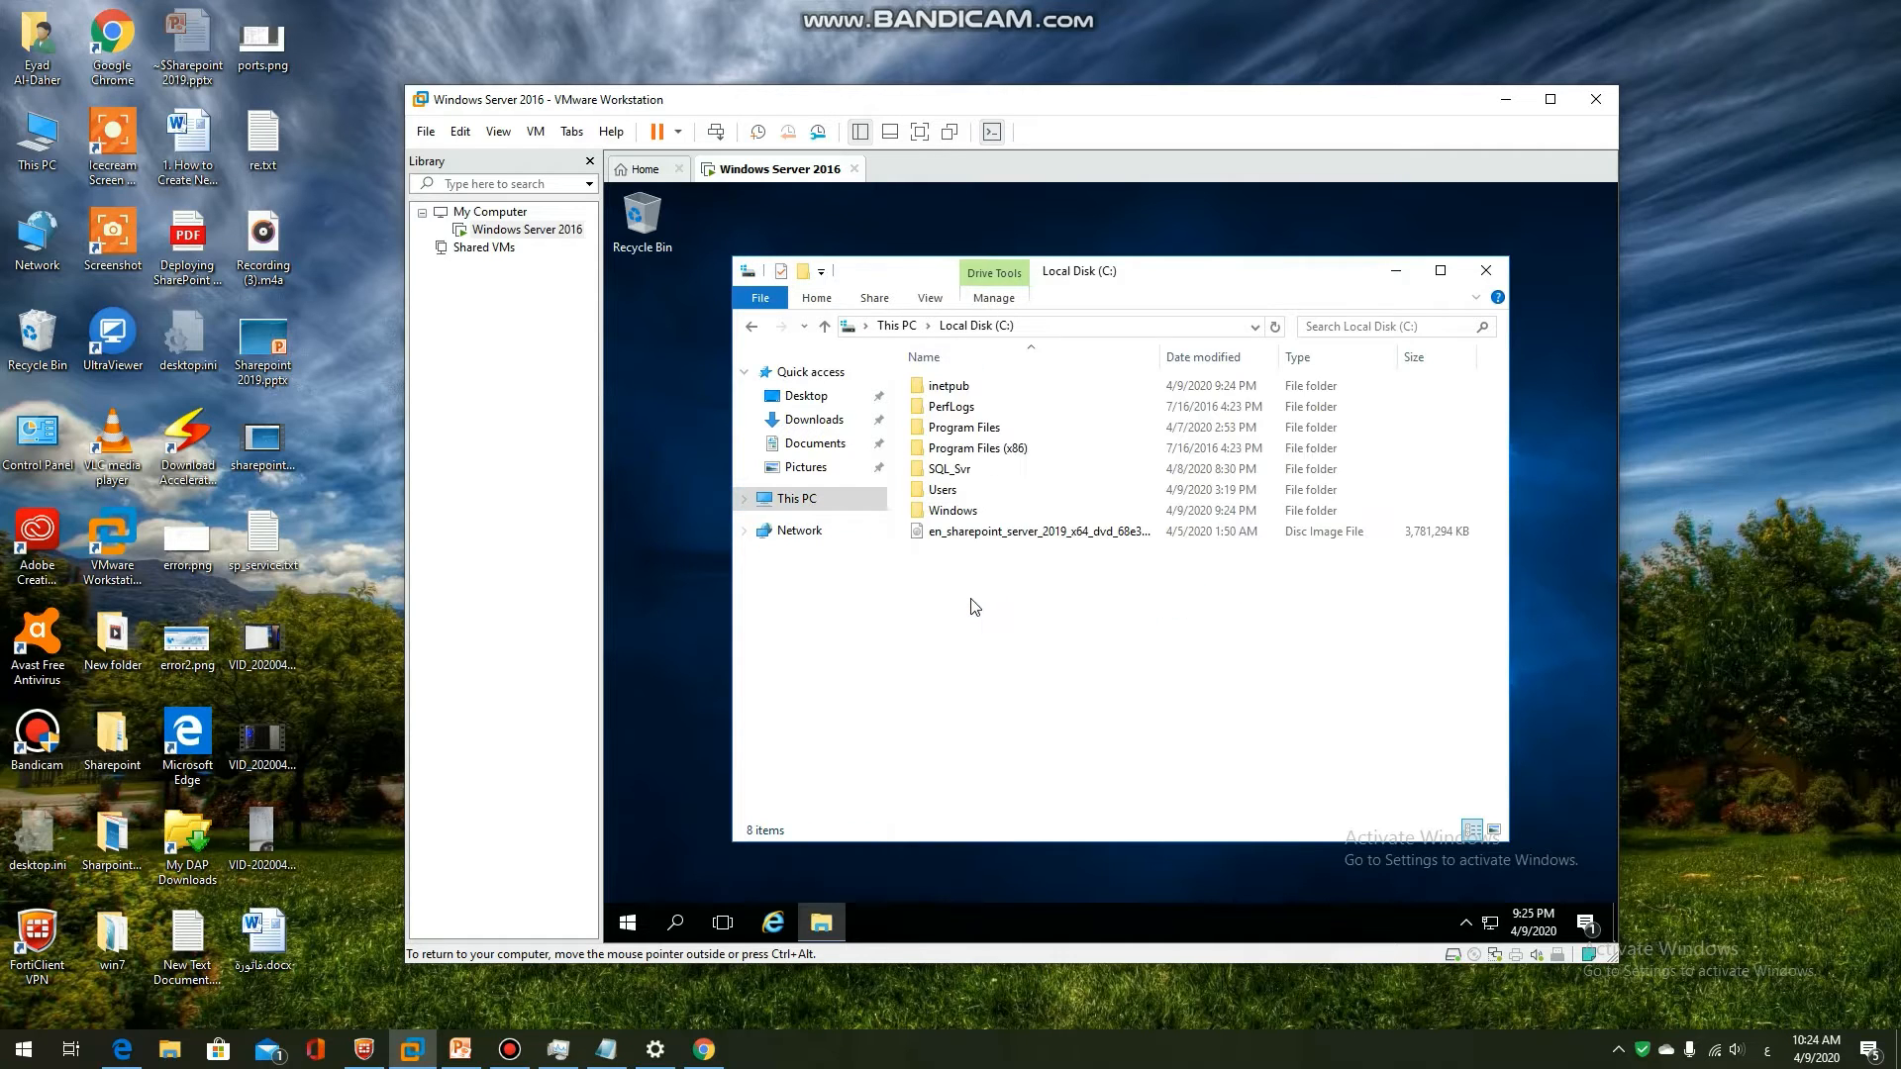
click(957, 475)
double_click(957, 471)
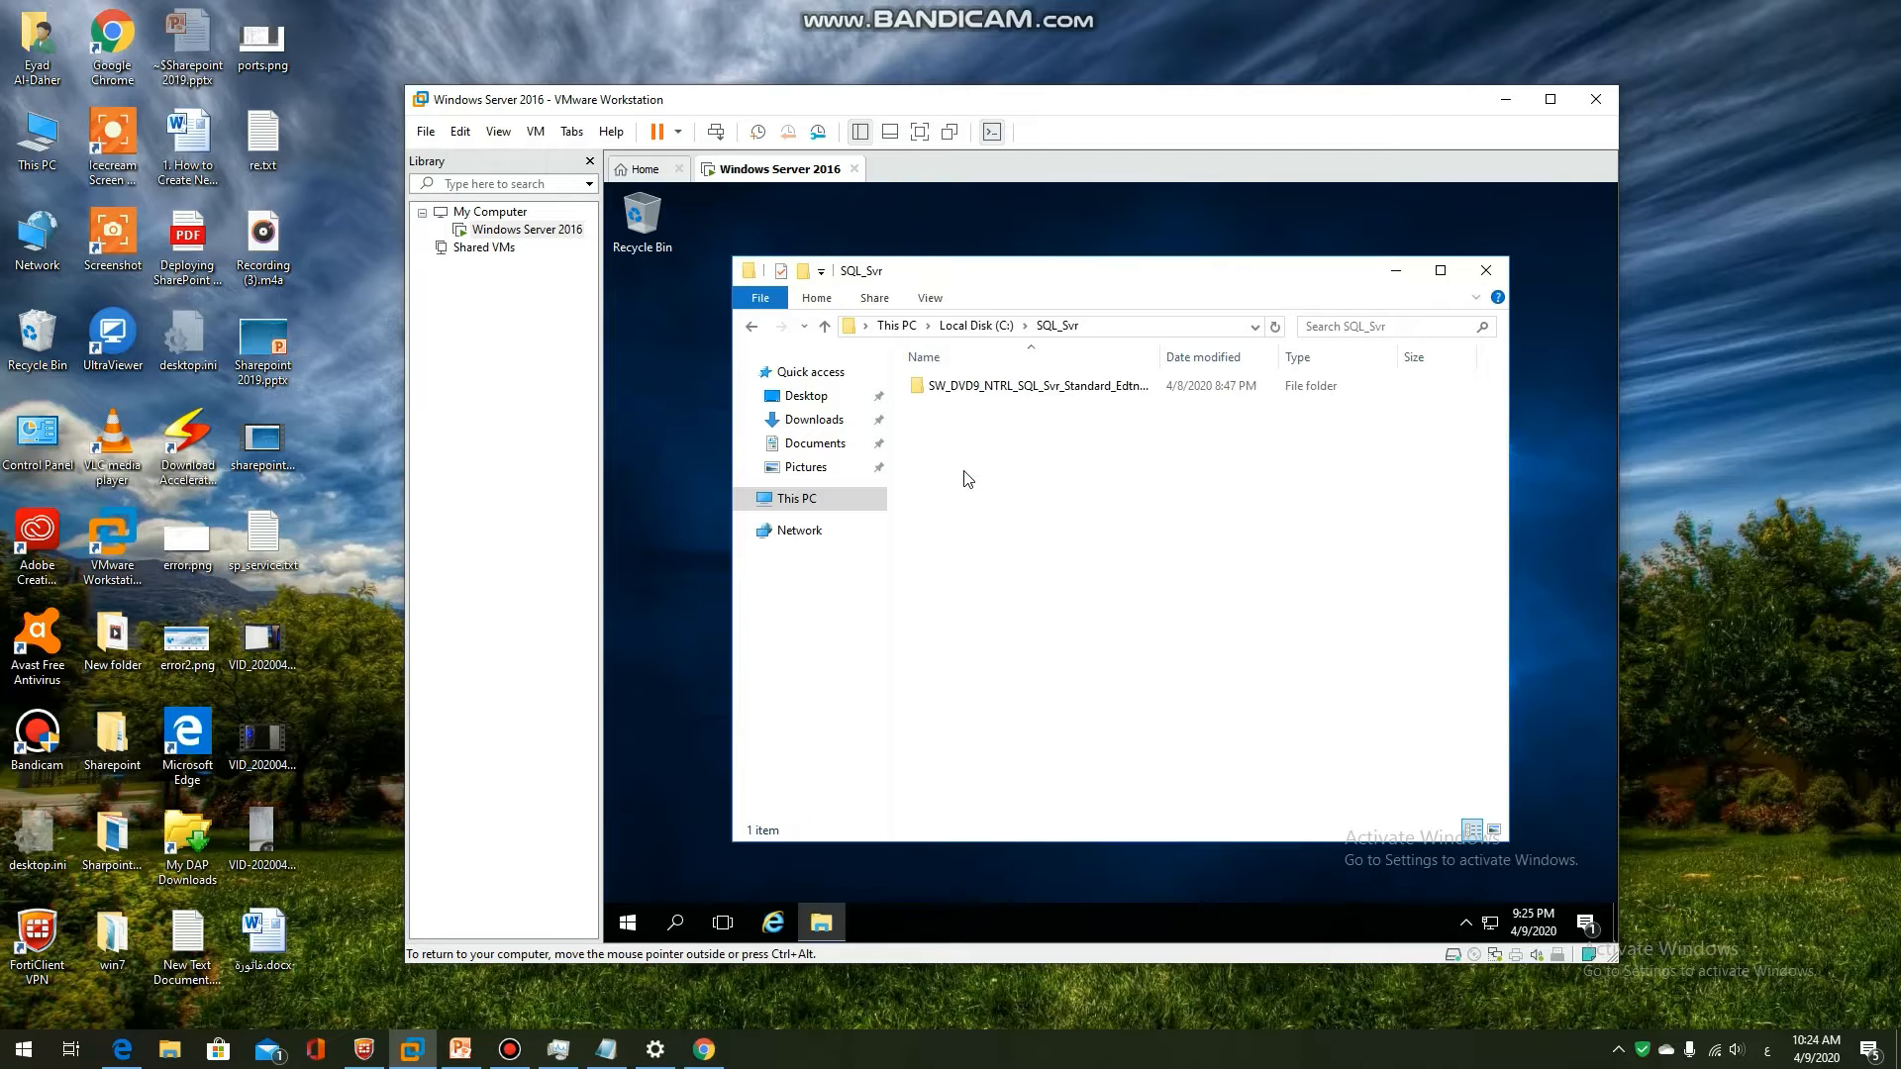
double_click(972, 392)
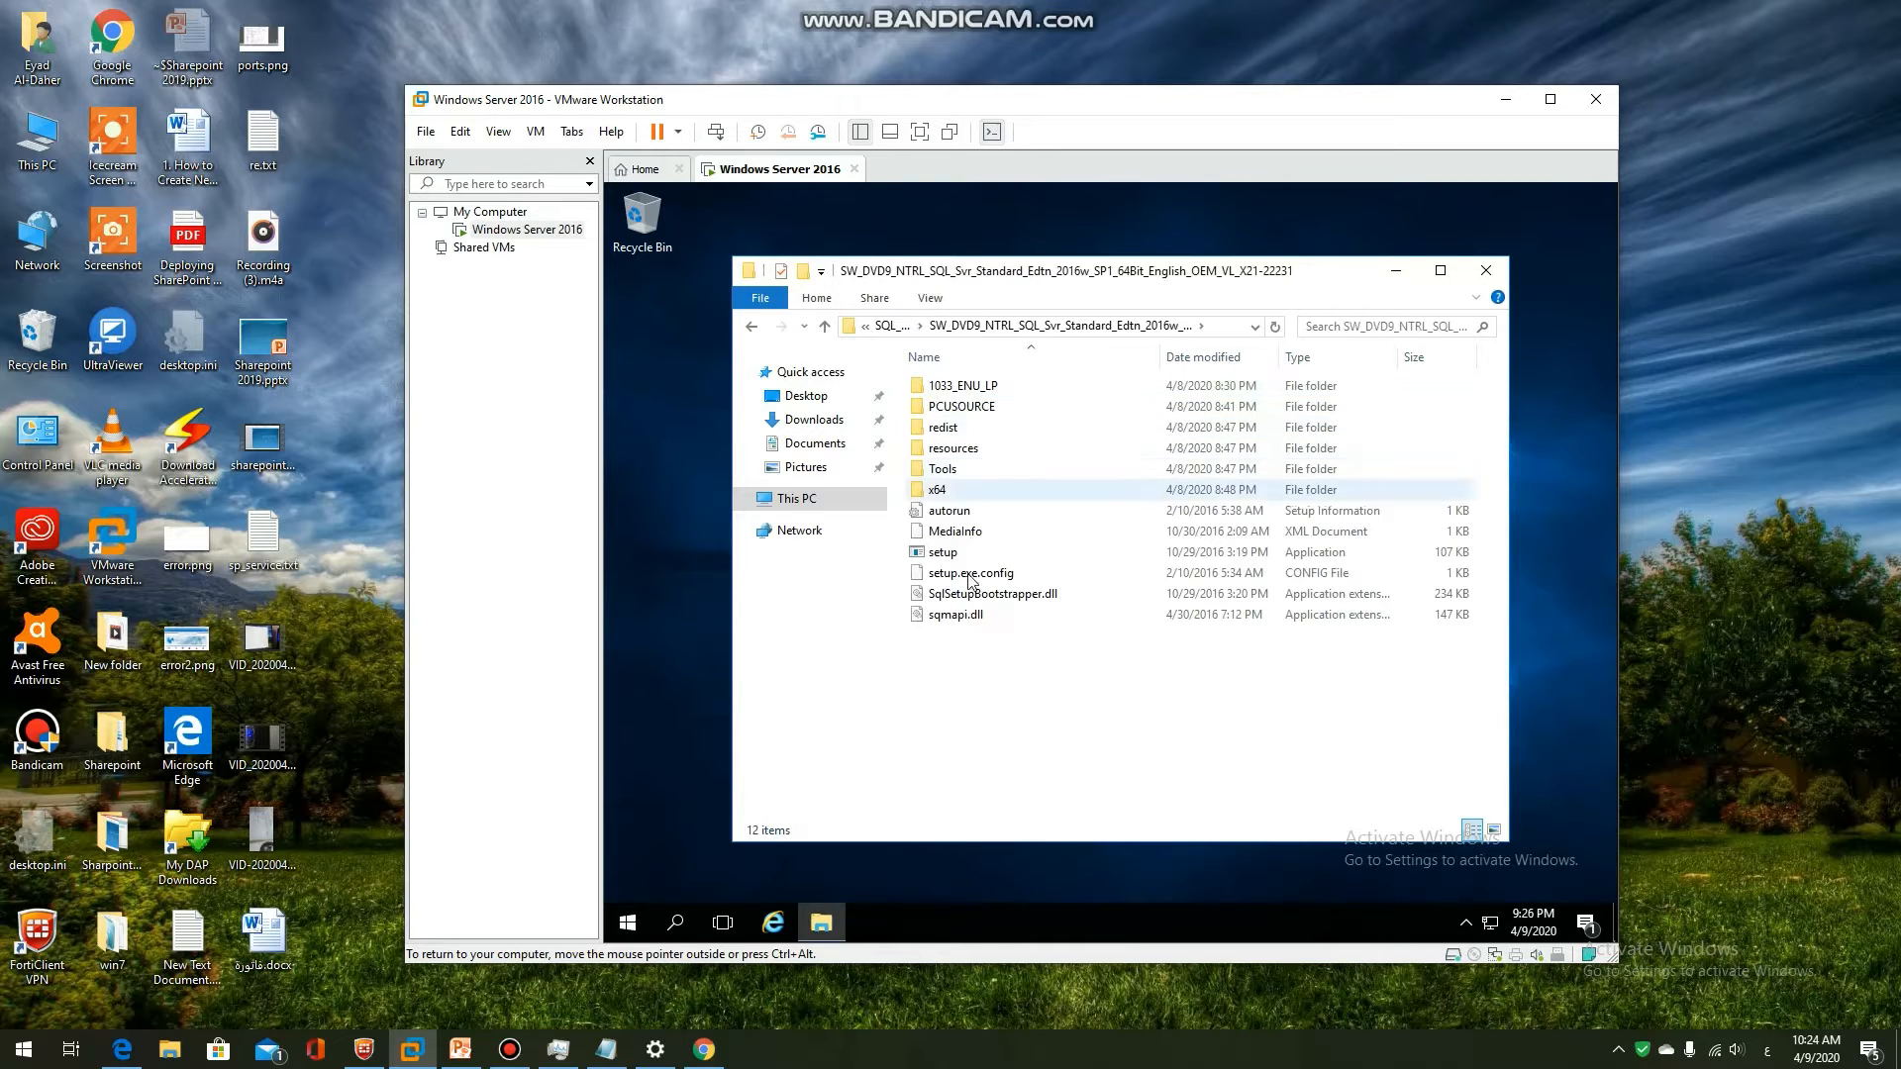
click(945, 552)
right_click(950, 561)
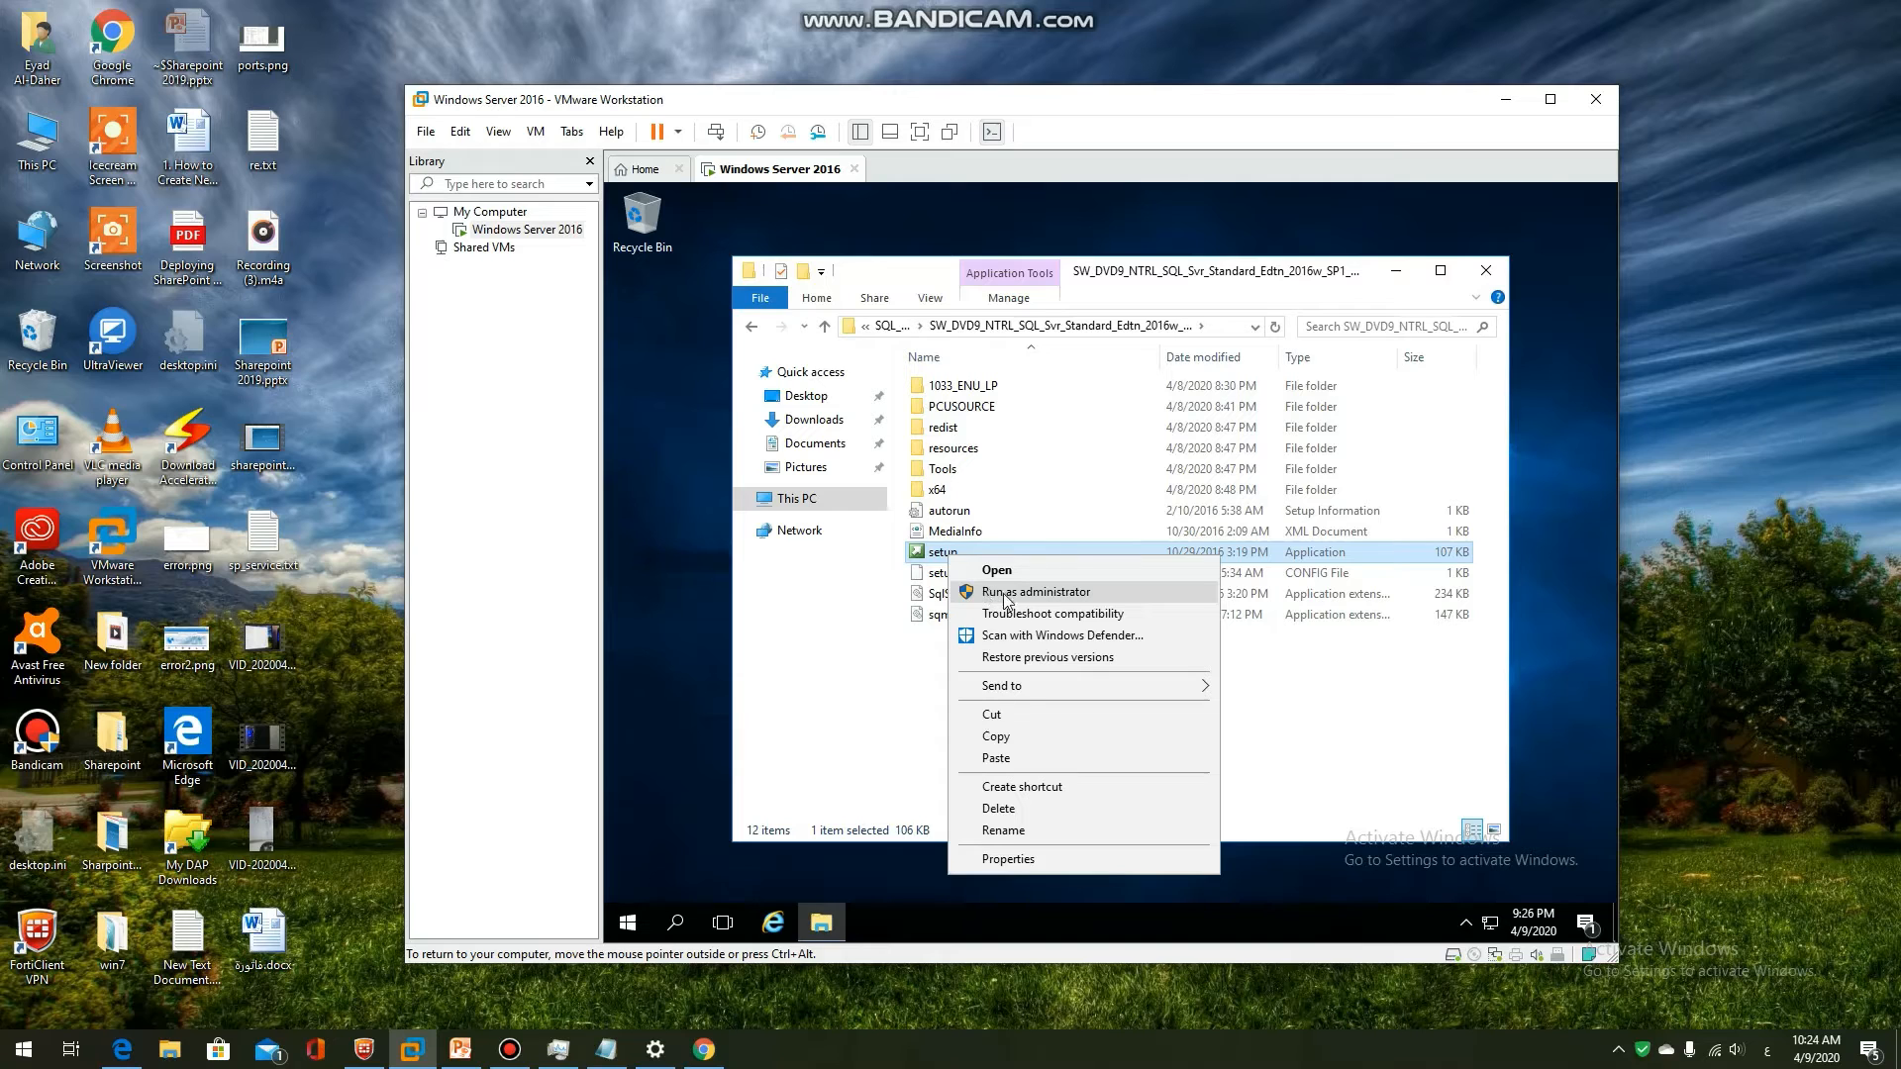
click(1027, 593)
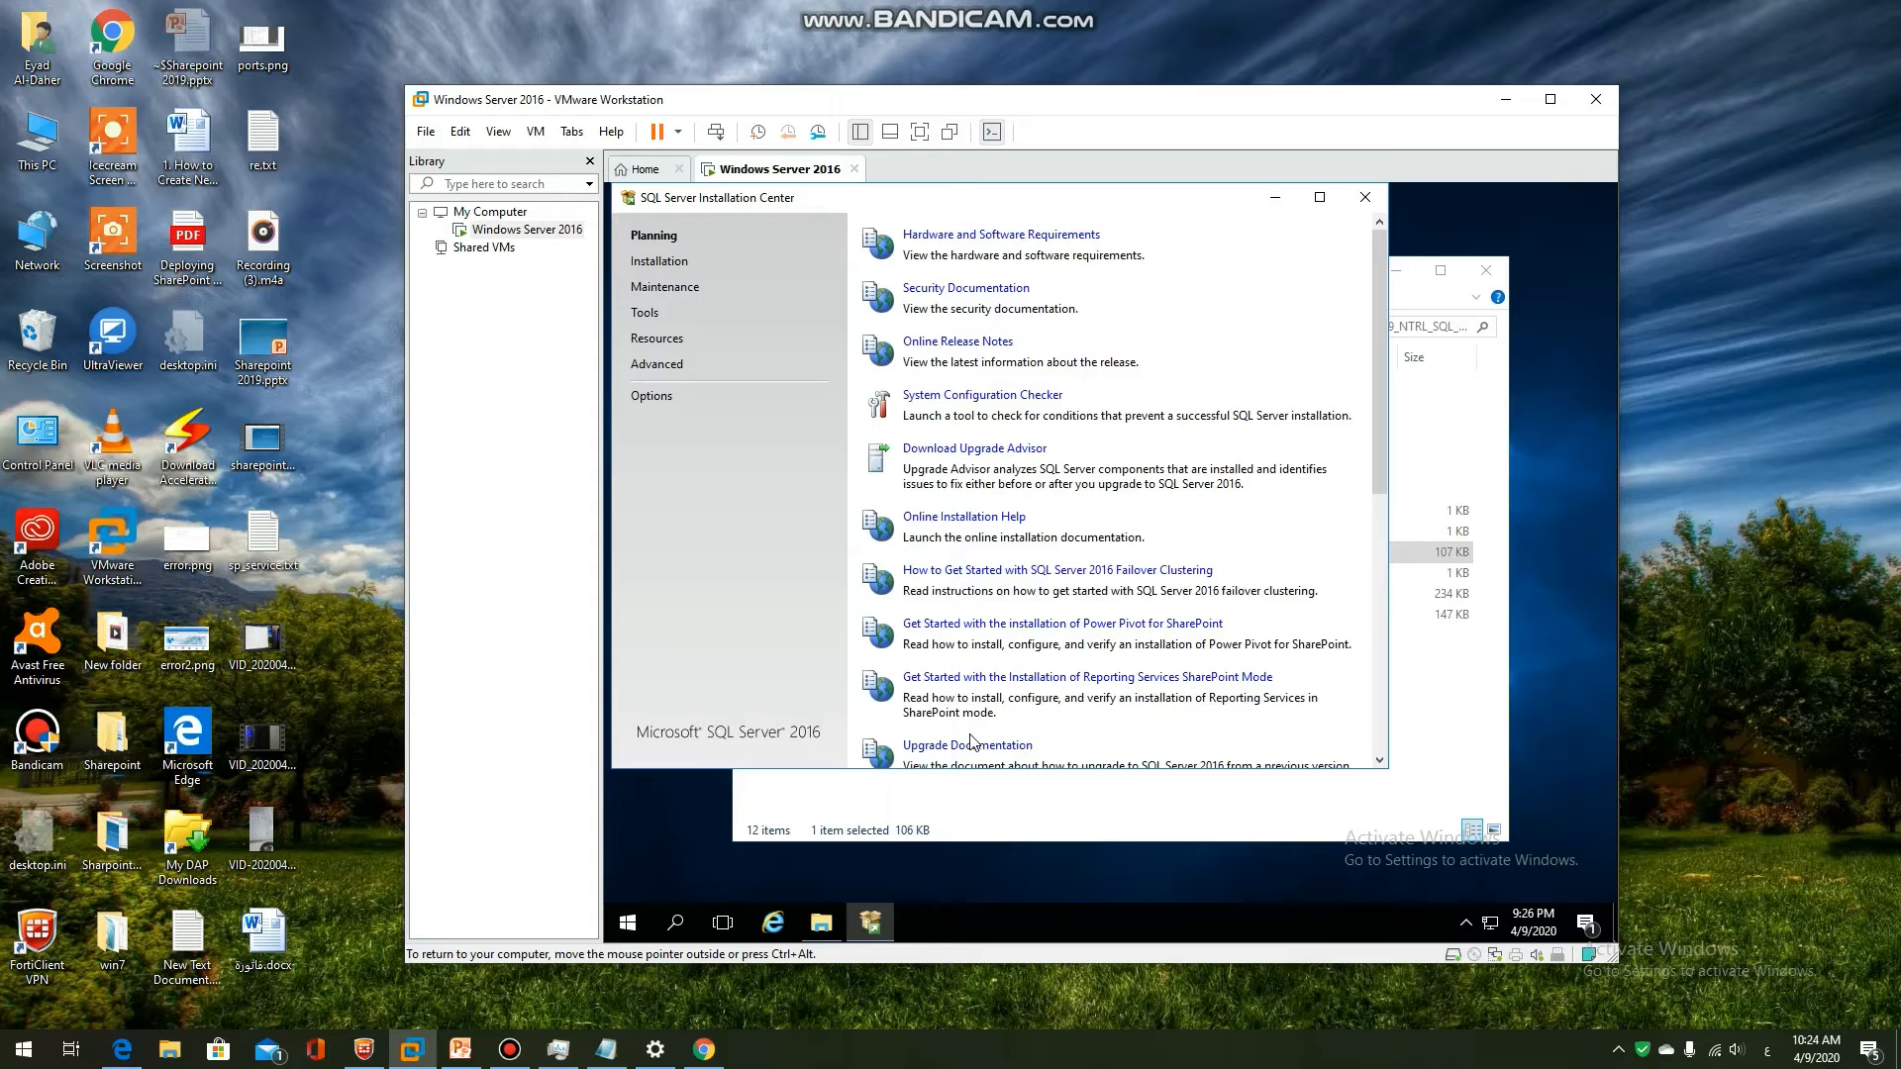
Choose New SQL Server stand-alone installation from the Installation Center's Installation page
click(661, 263)
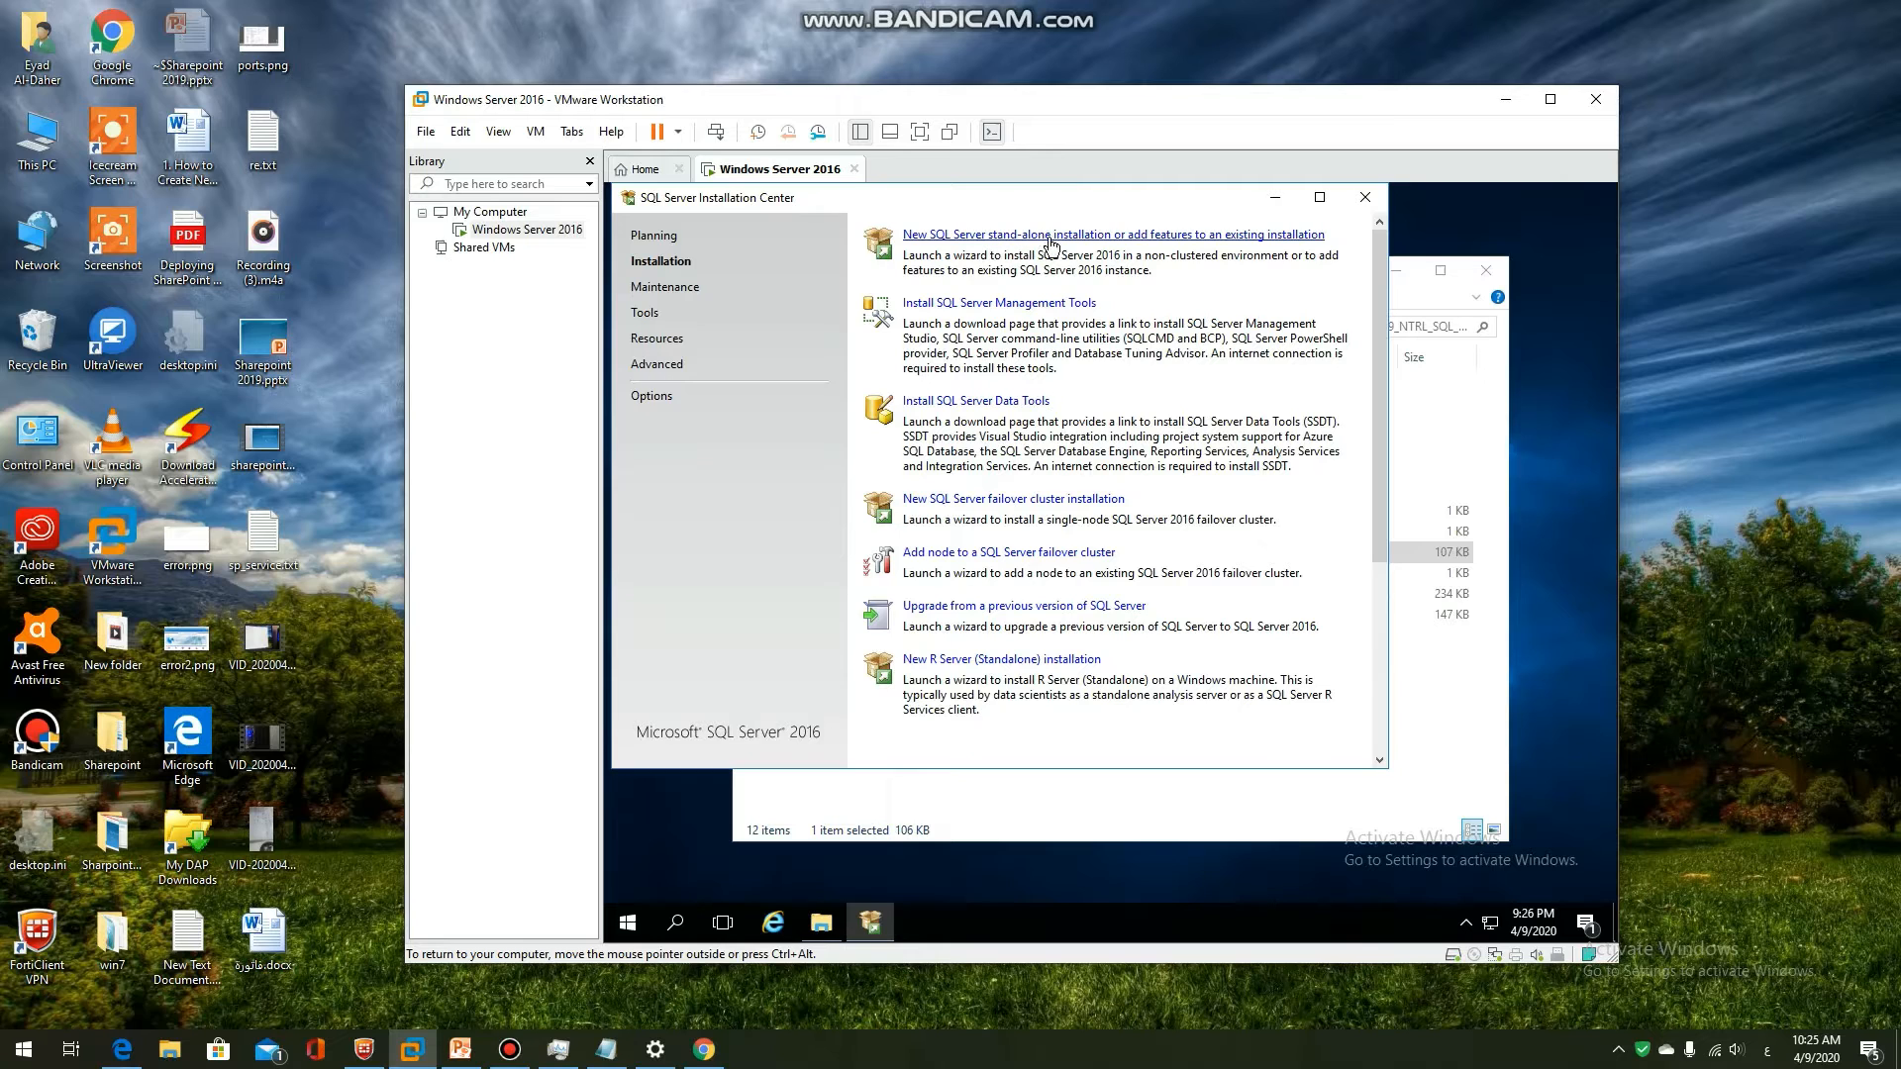
click(1082, 242)
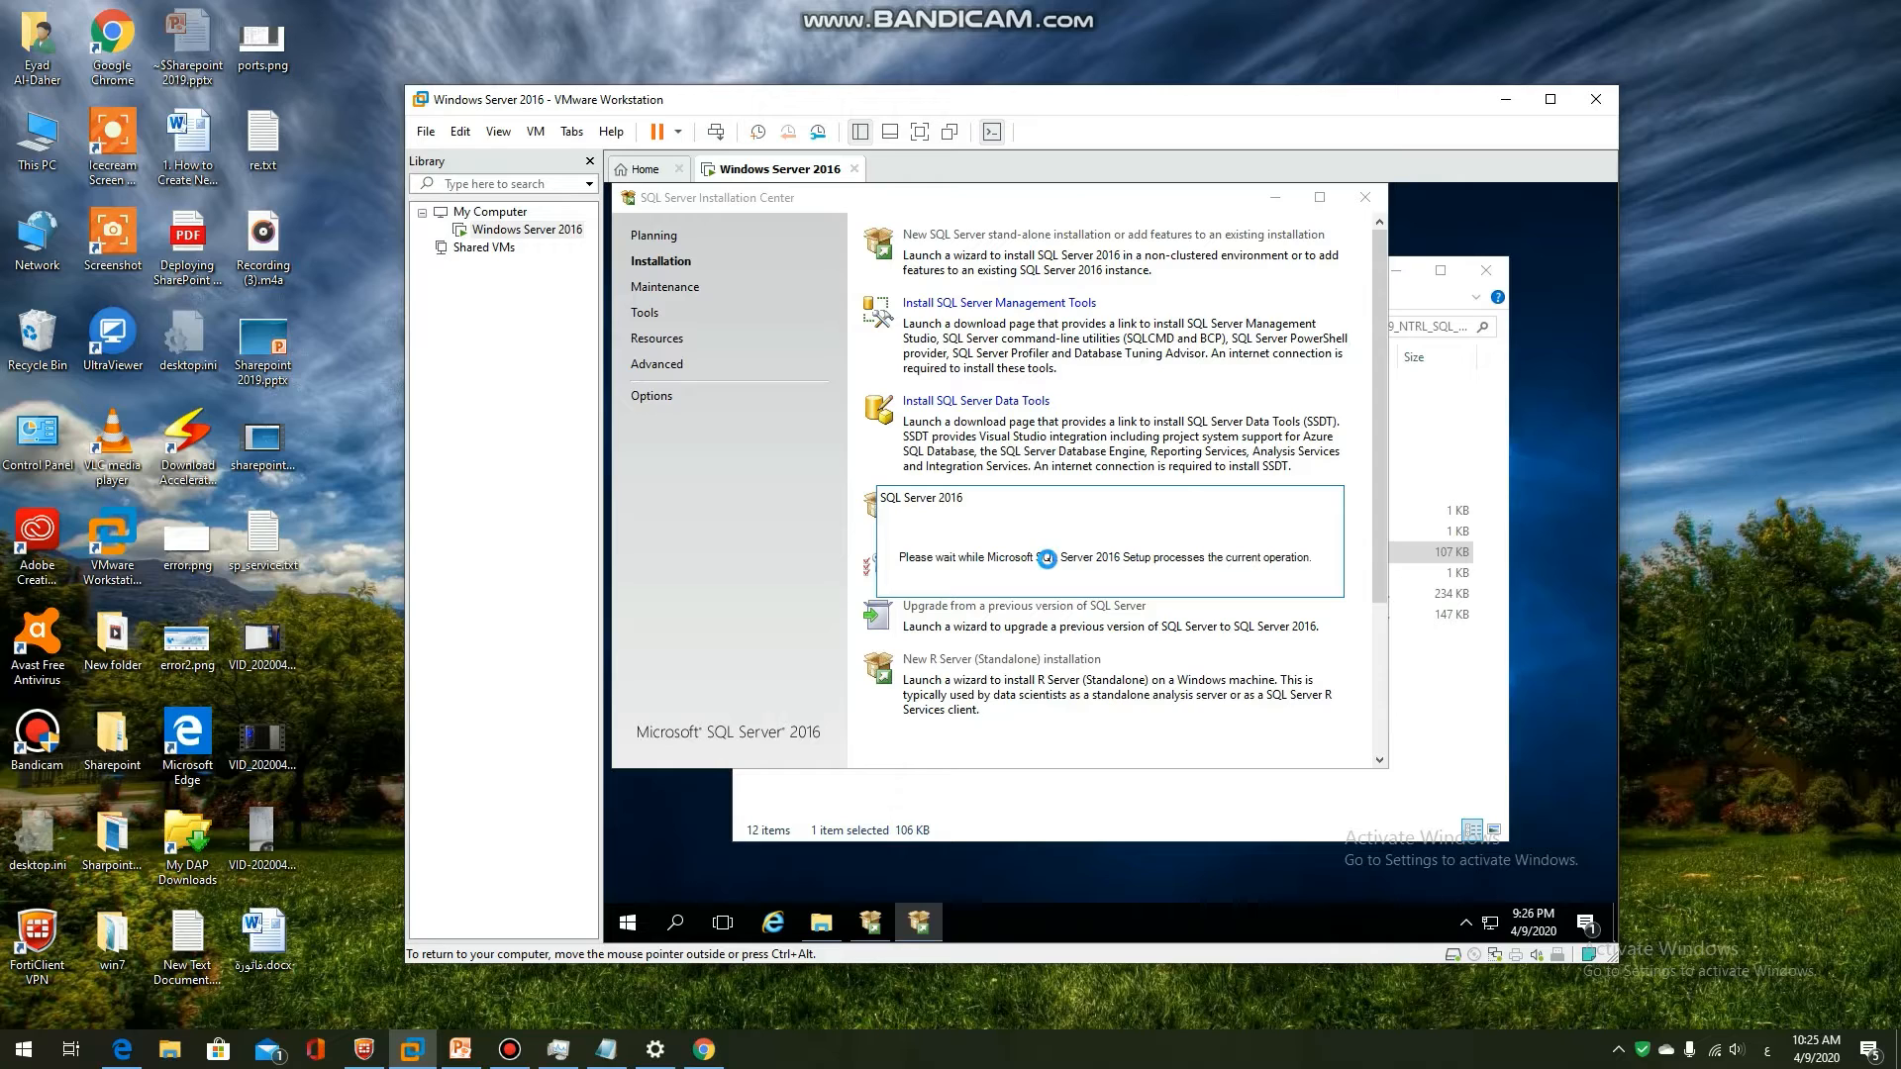
mouse_move(1089, 10)
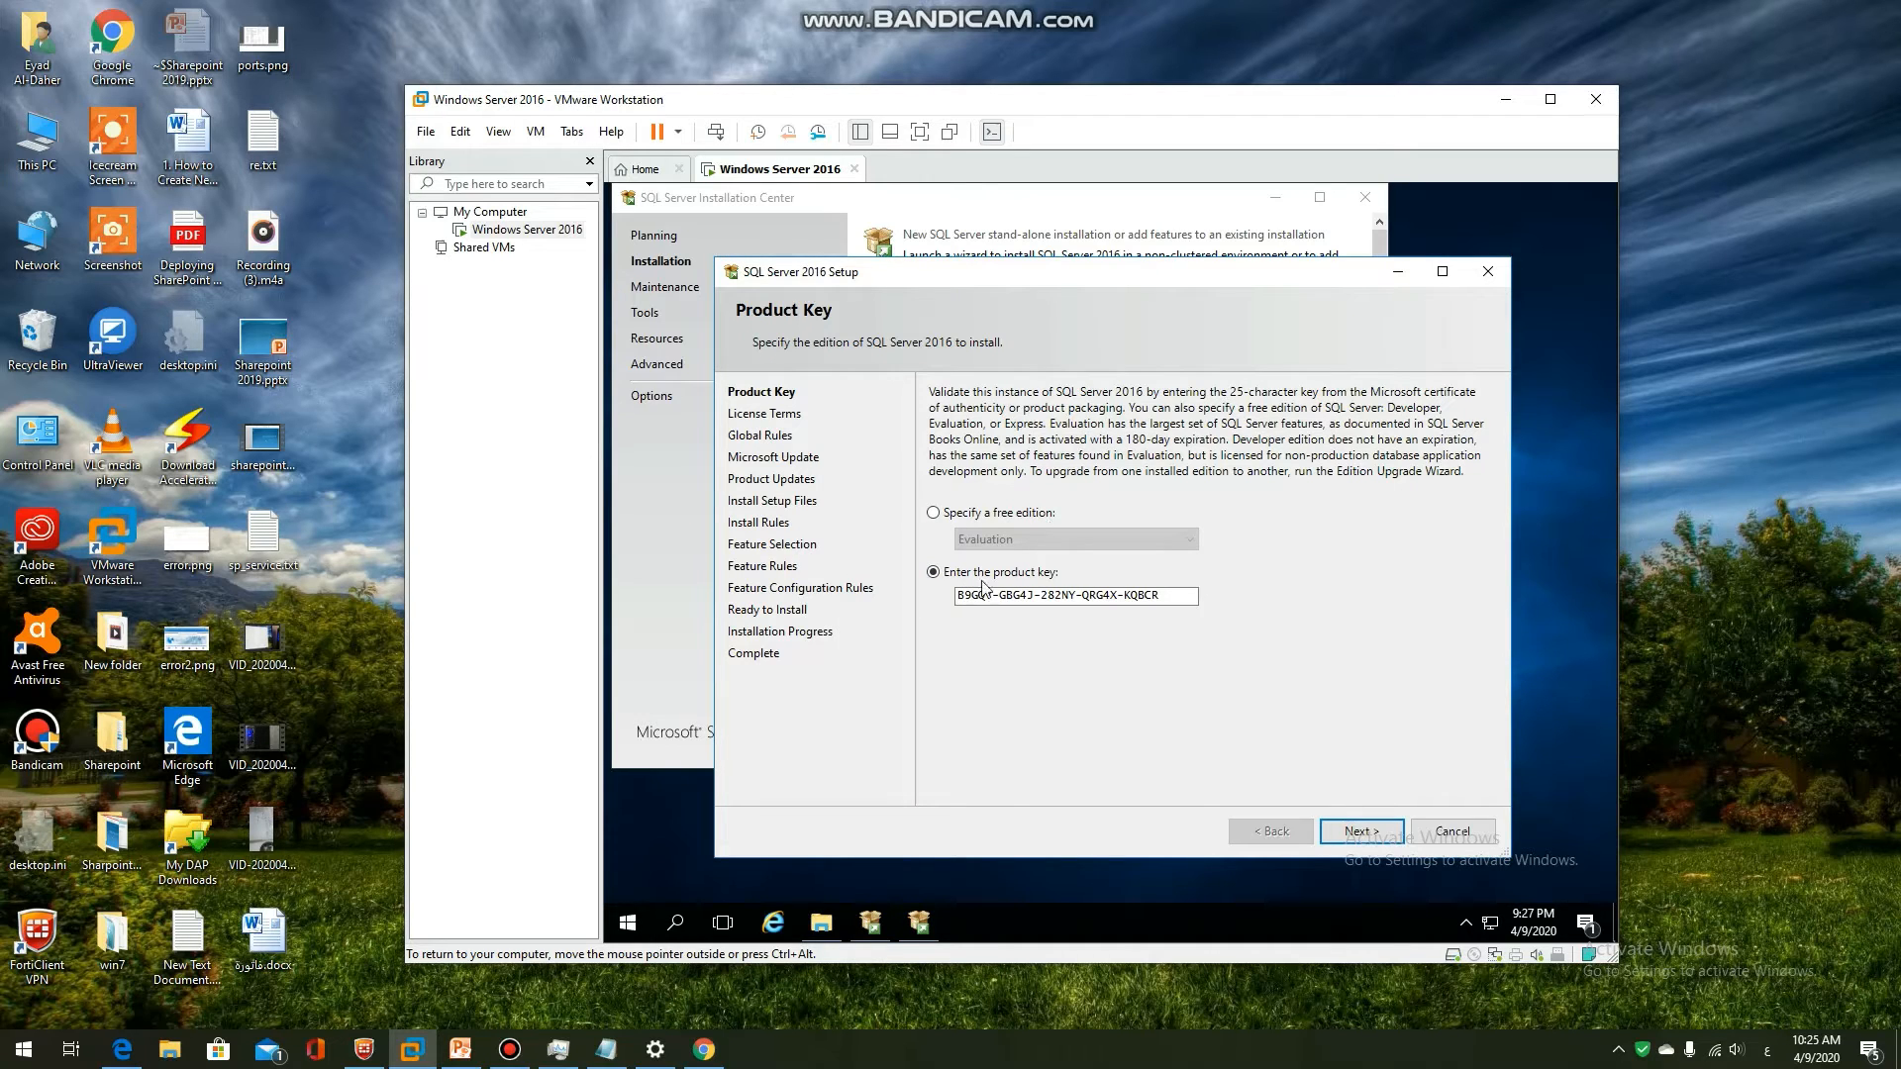
Keep the pre-filled product key, accept the license terms, and skip Microsoft Update
click(1357, 838)
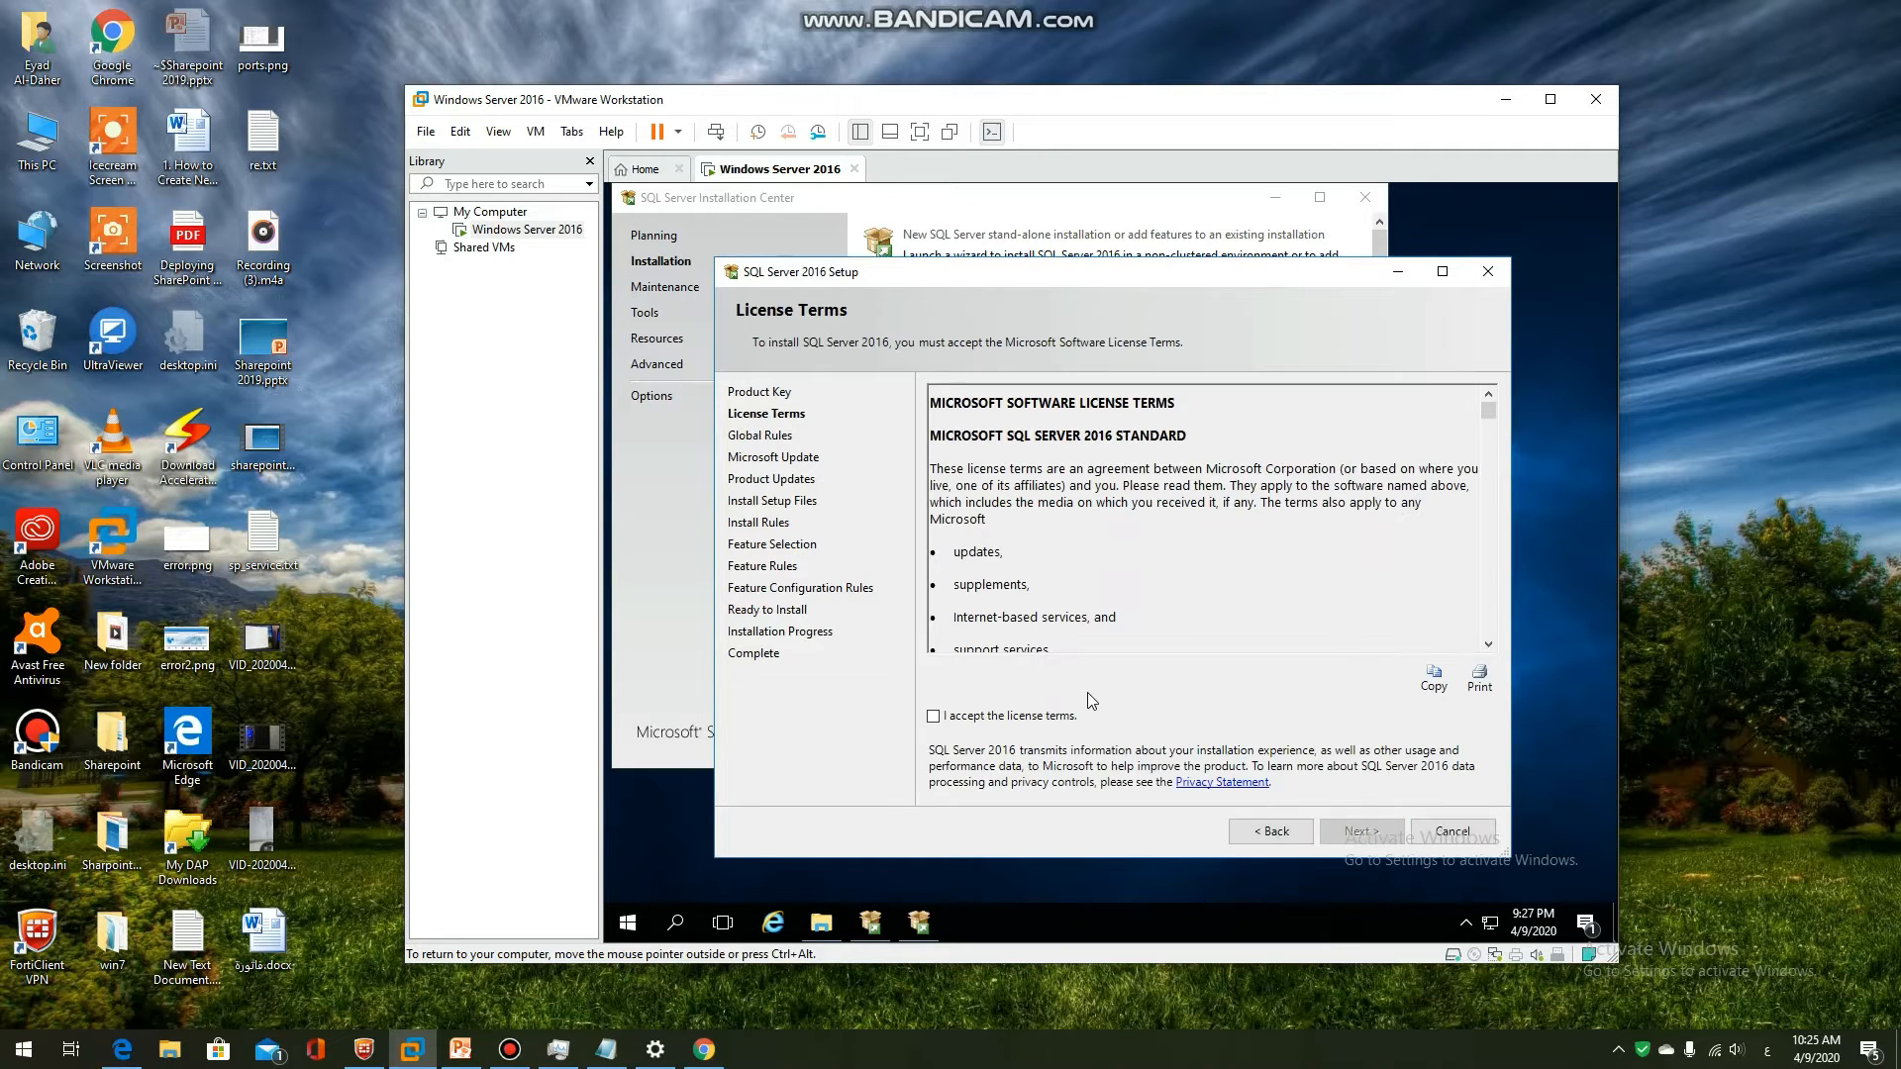
click(1026, 719)
click(1364, 833)
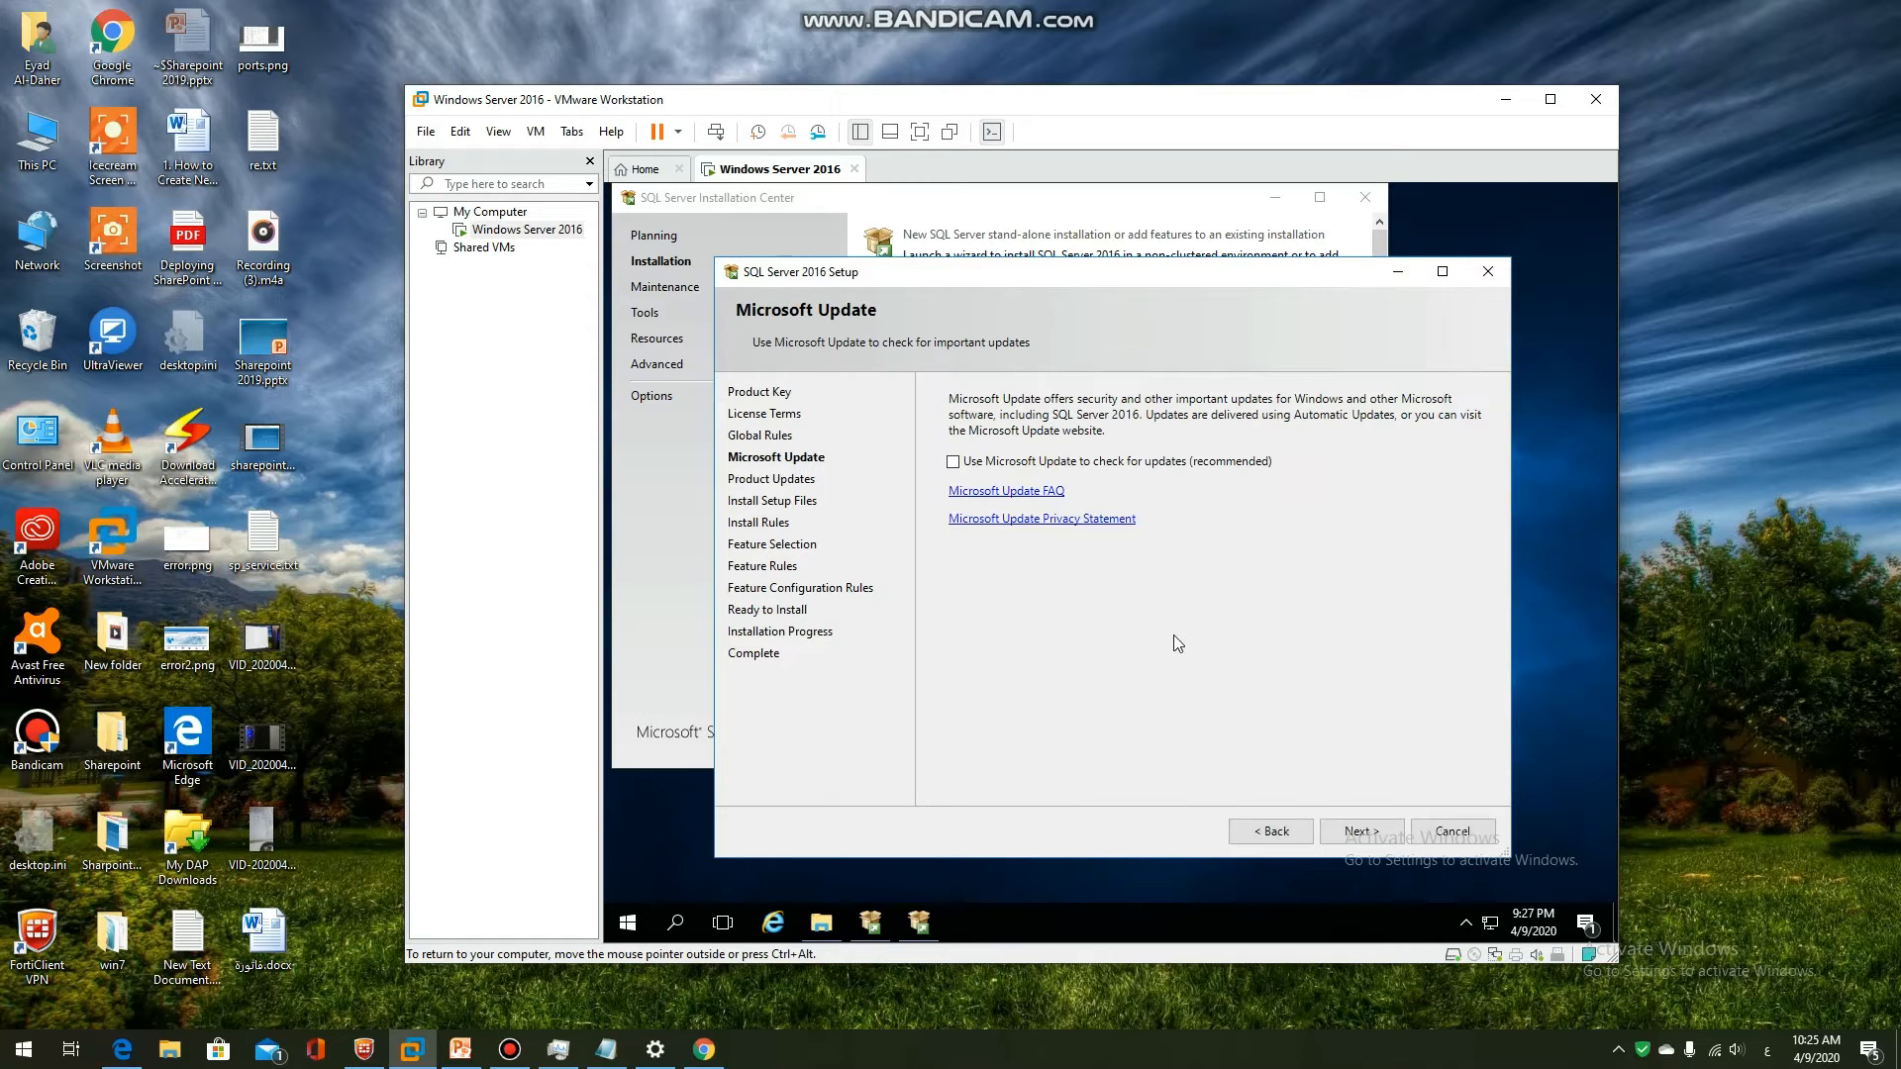
click(1347, 836)
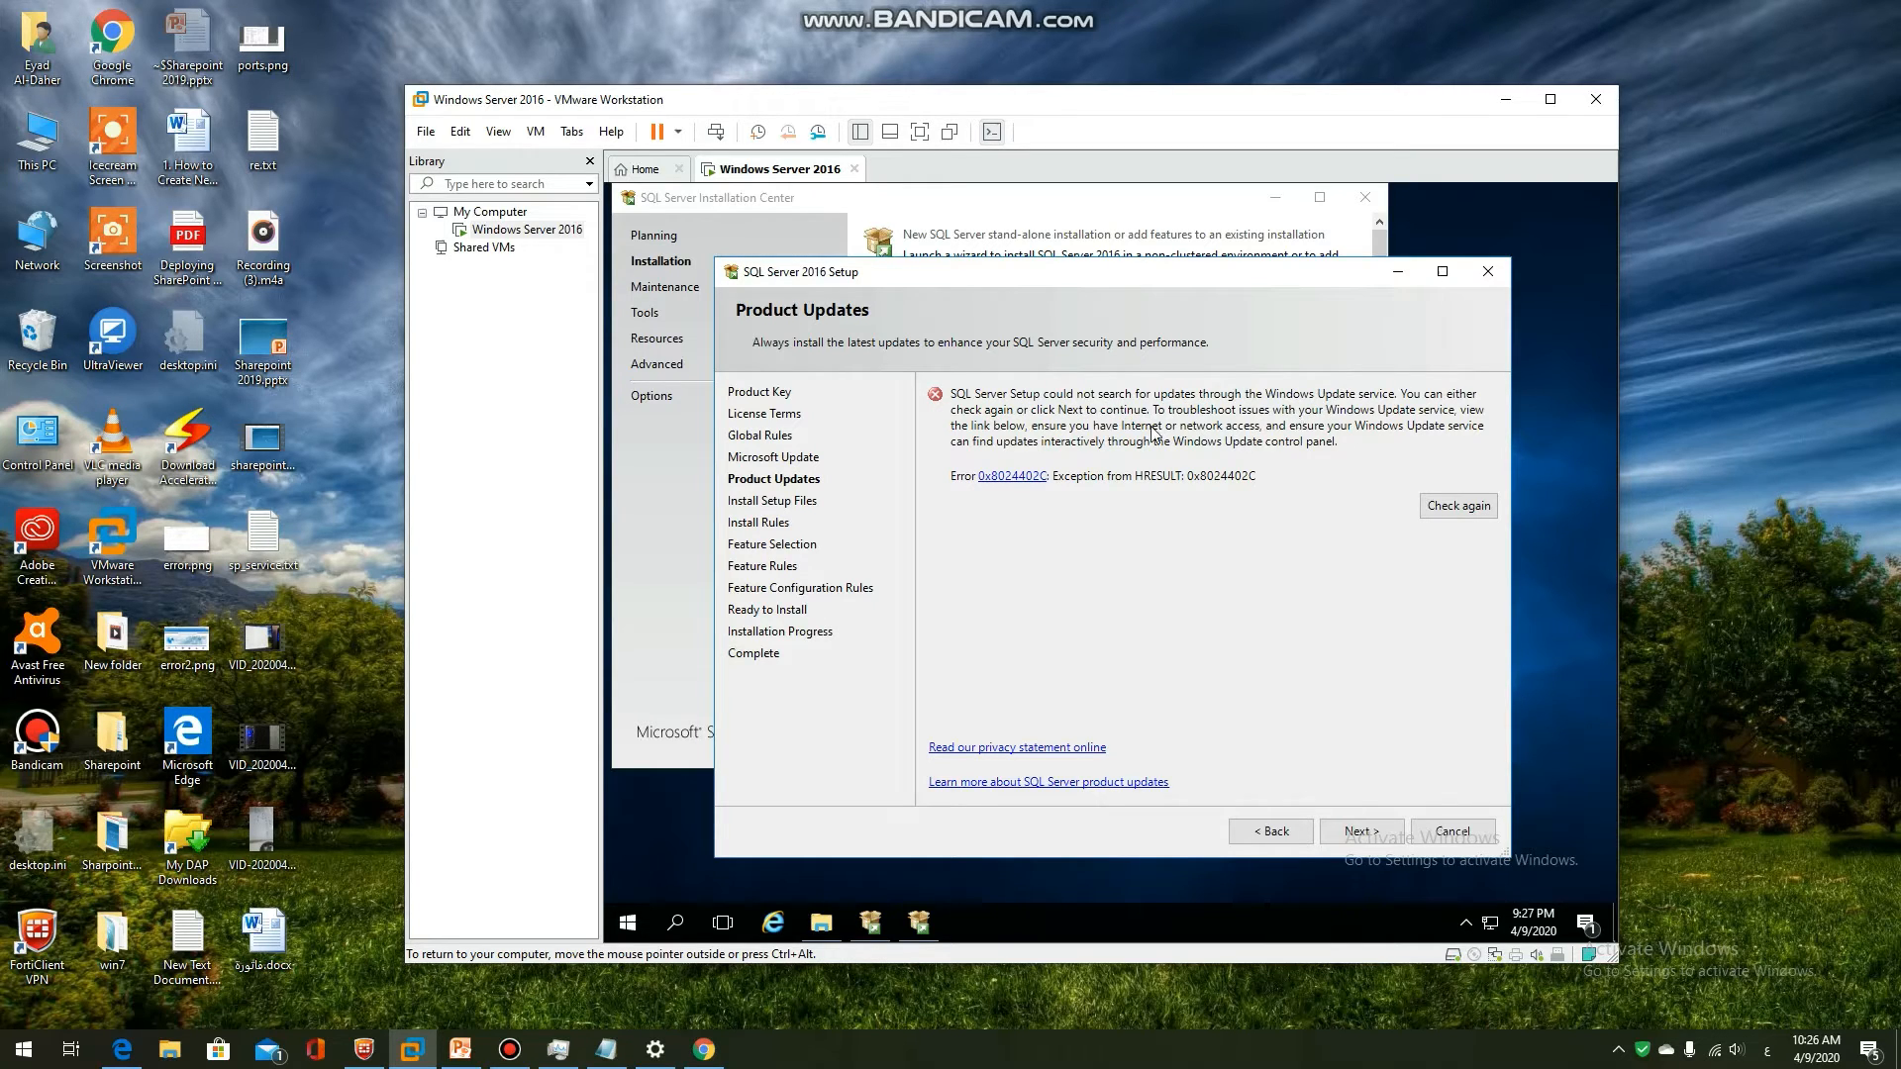
click(1429, 509)
Move past Product Updates and the Install Rules check that finished with warnings
click(1352, 834)
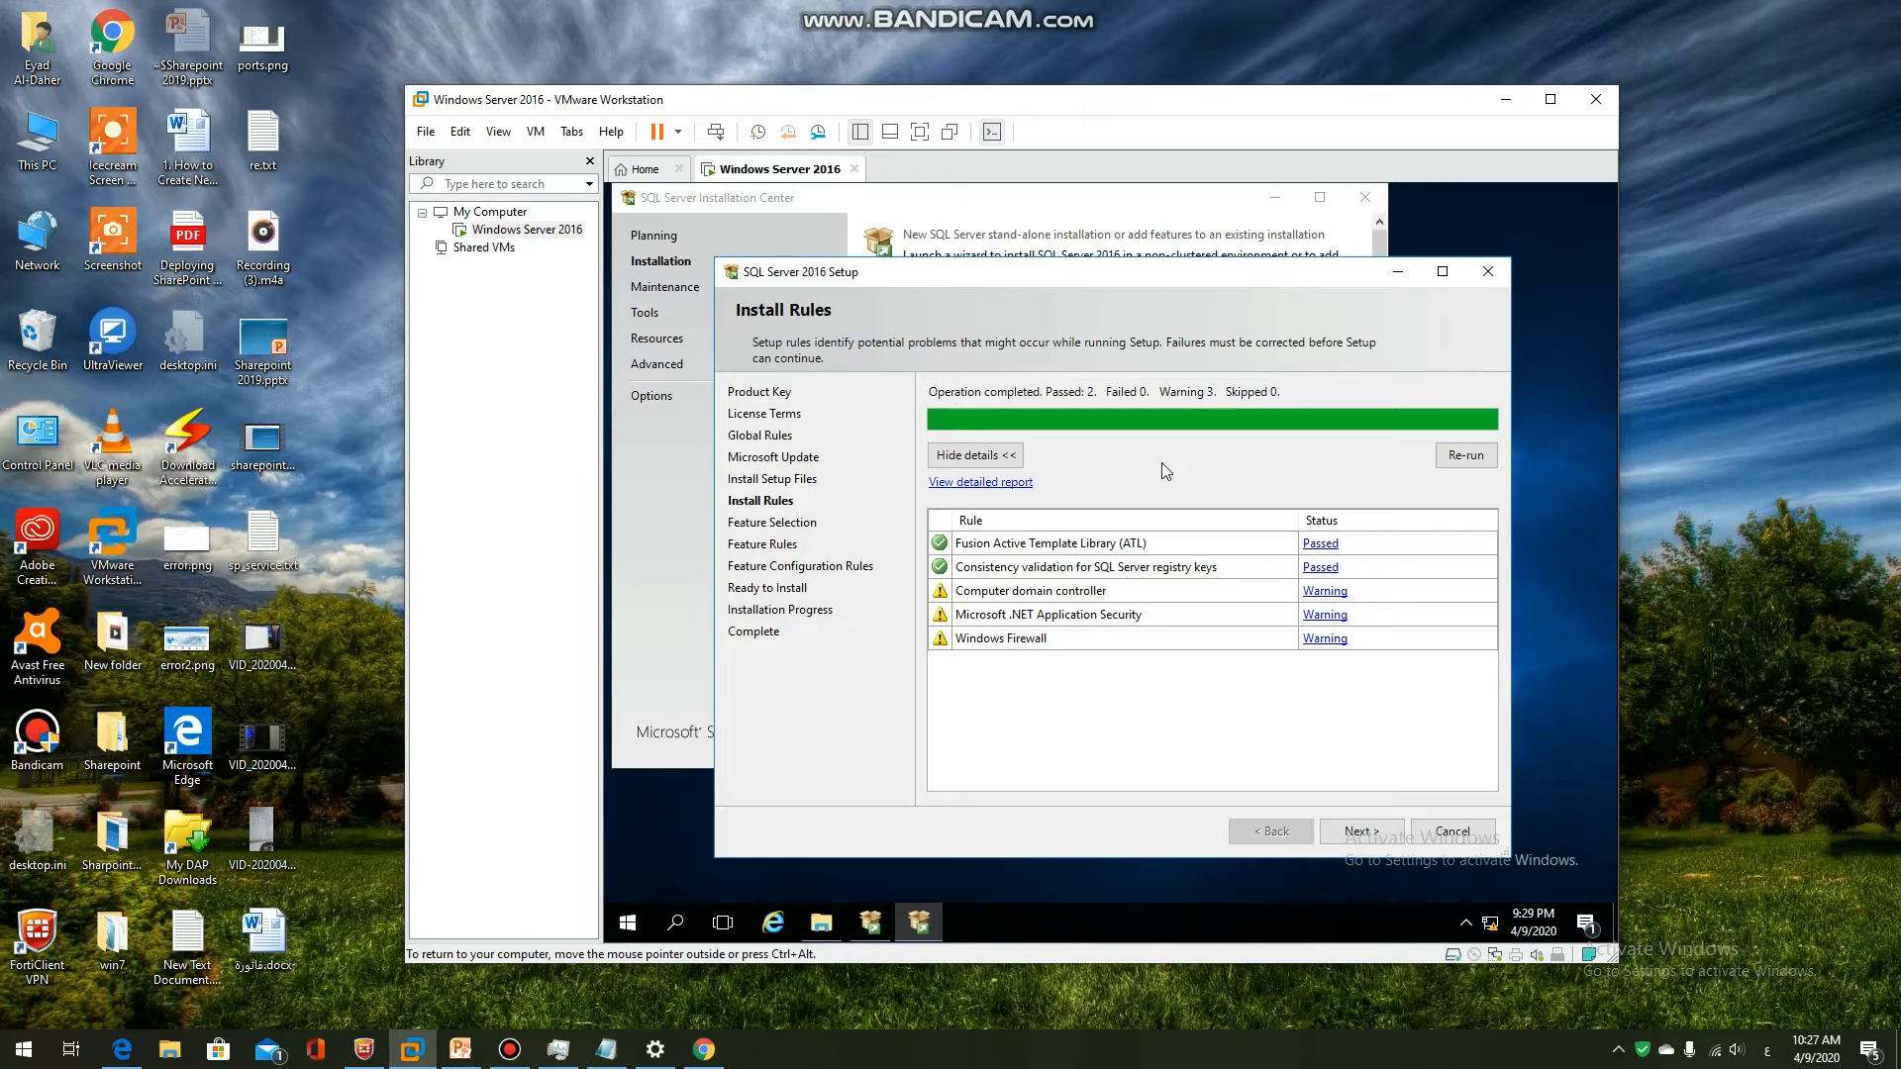
click(1362, 827)
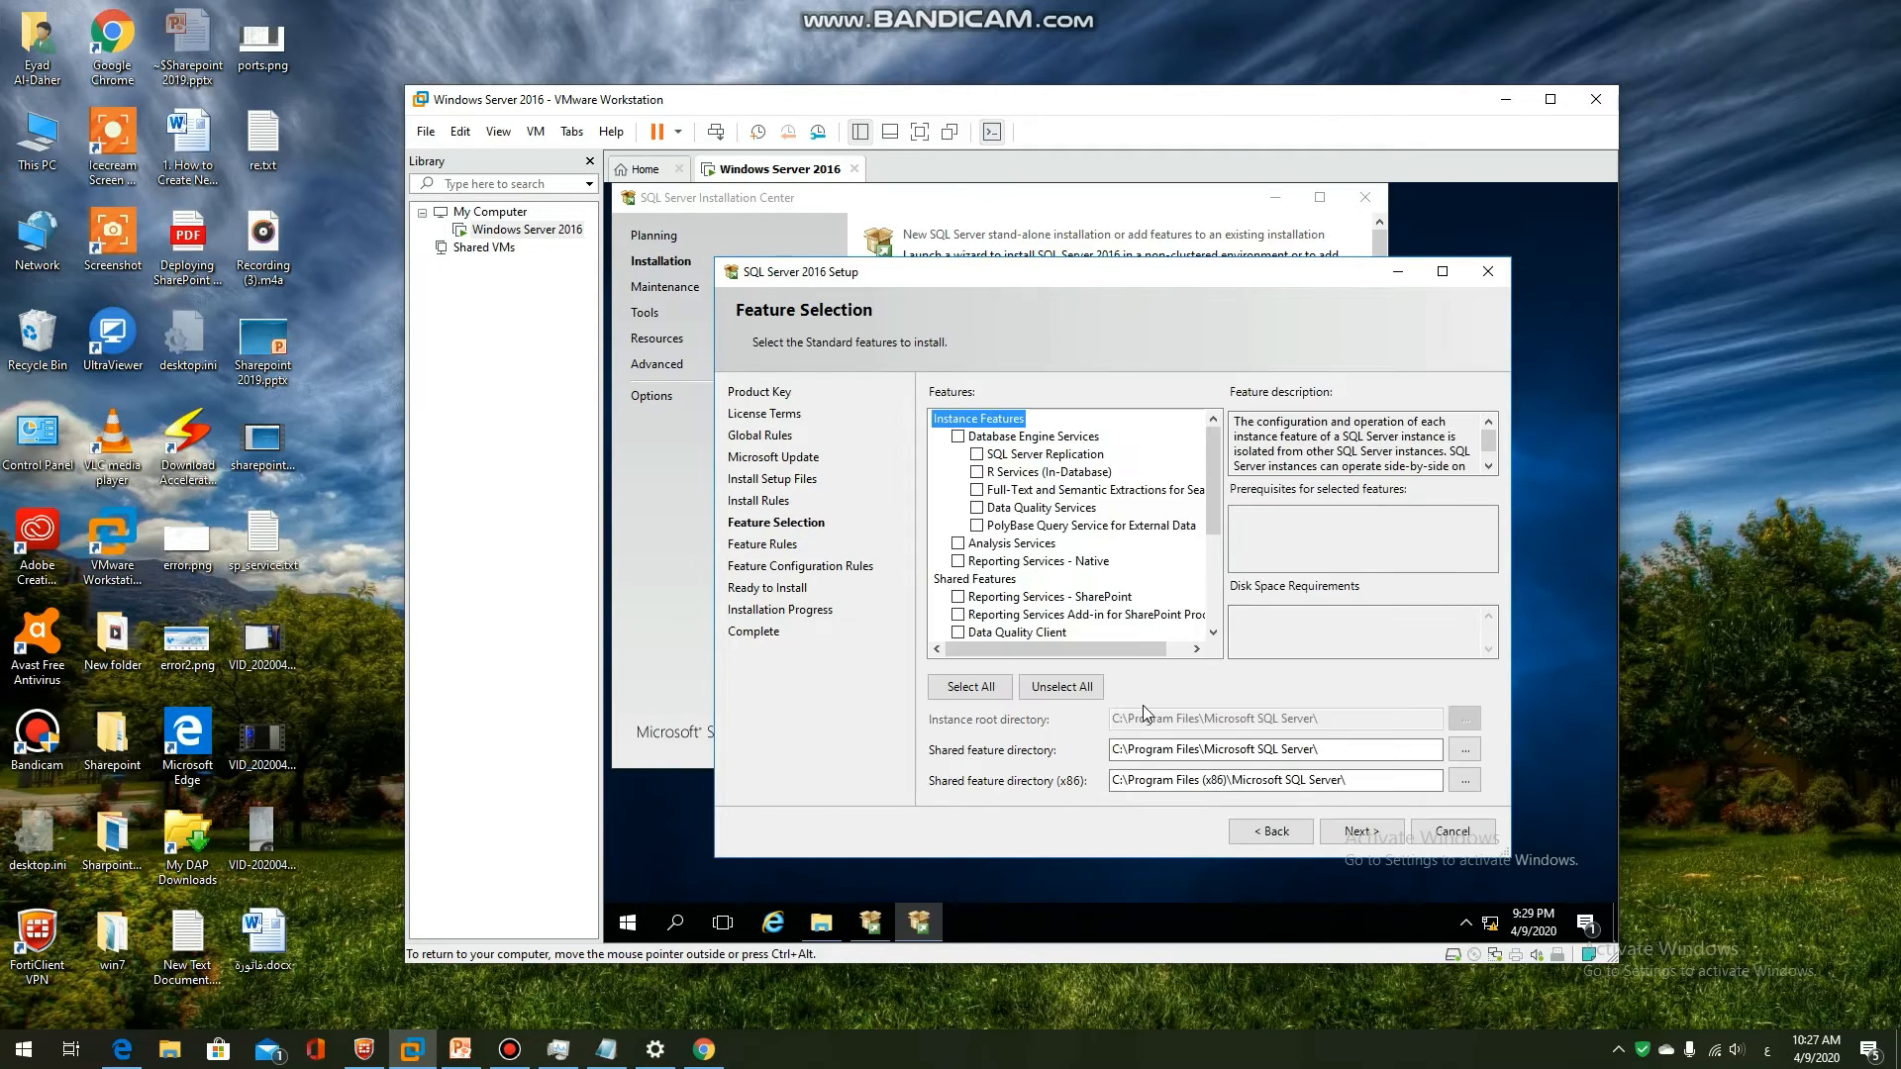
Select all features except PolyBase Query Service and R Services (In-Database)
click(970, 686)
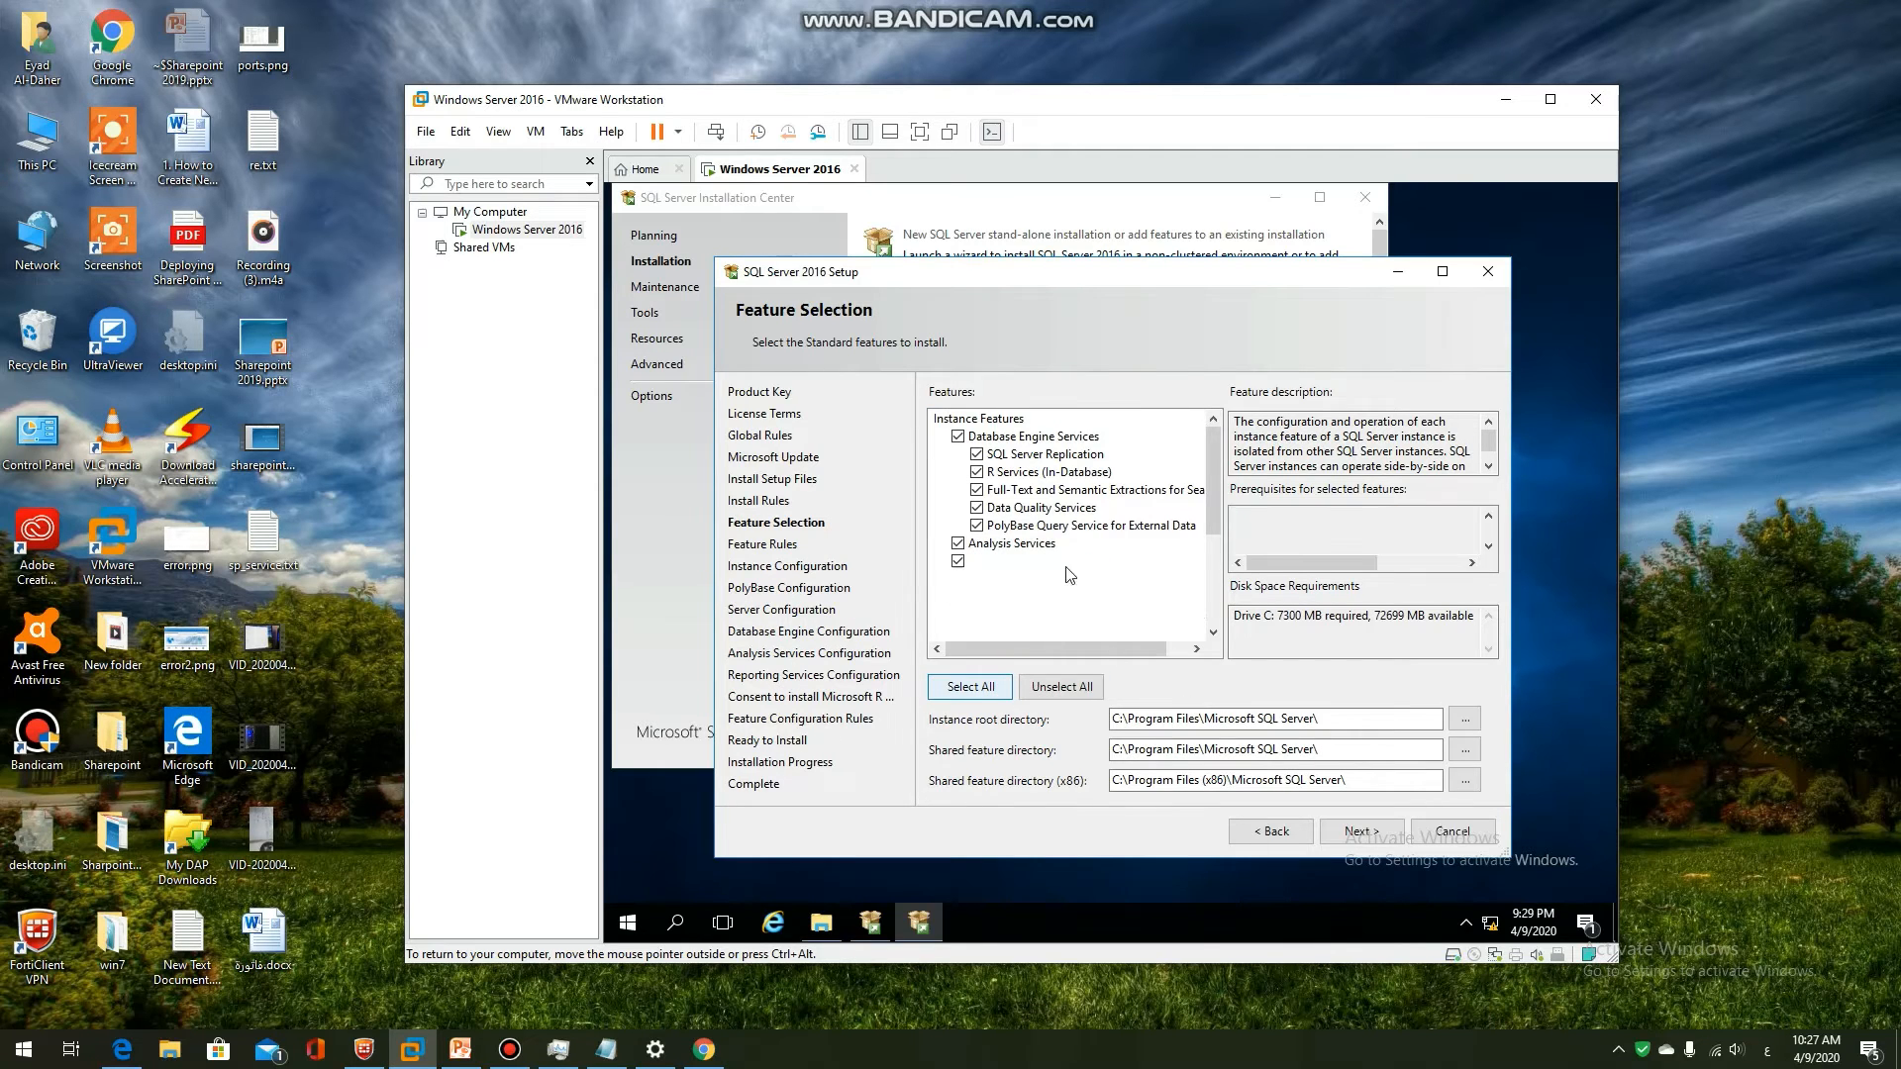
click(977, 527)
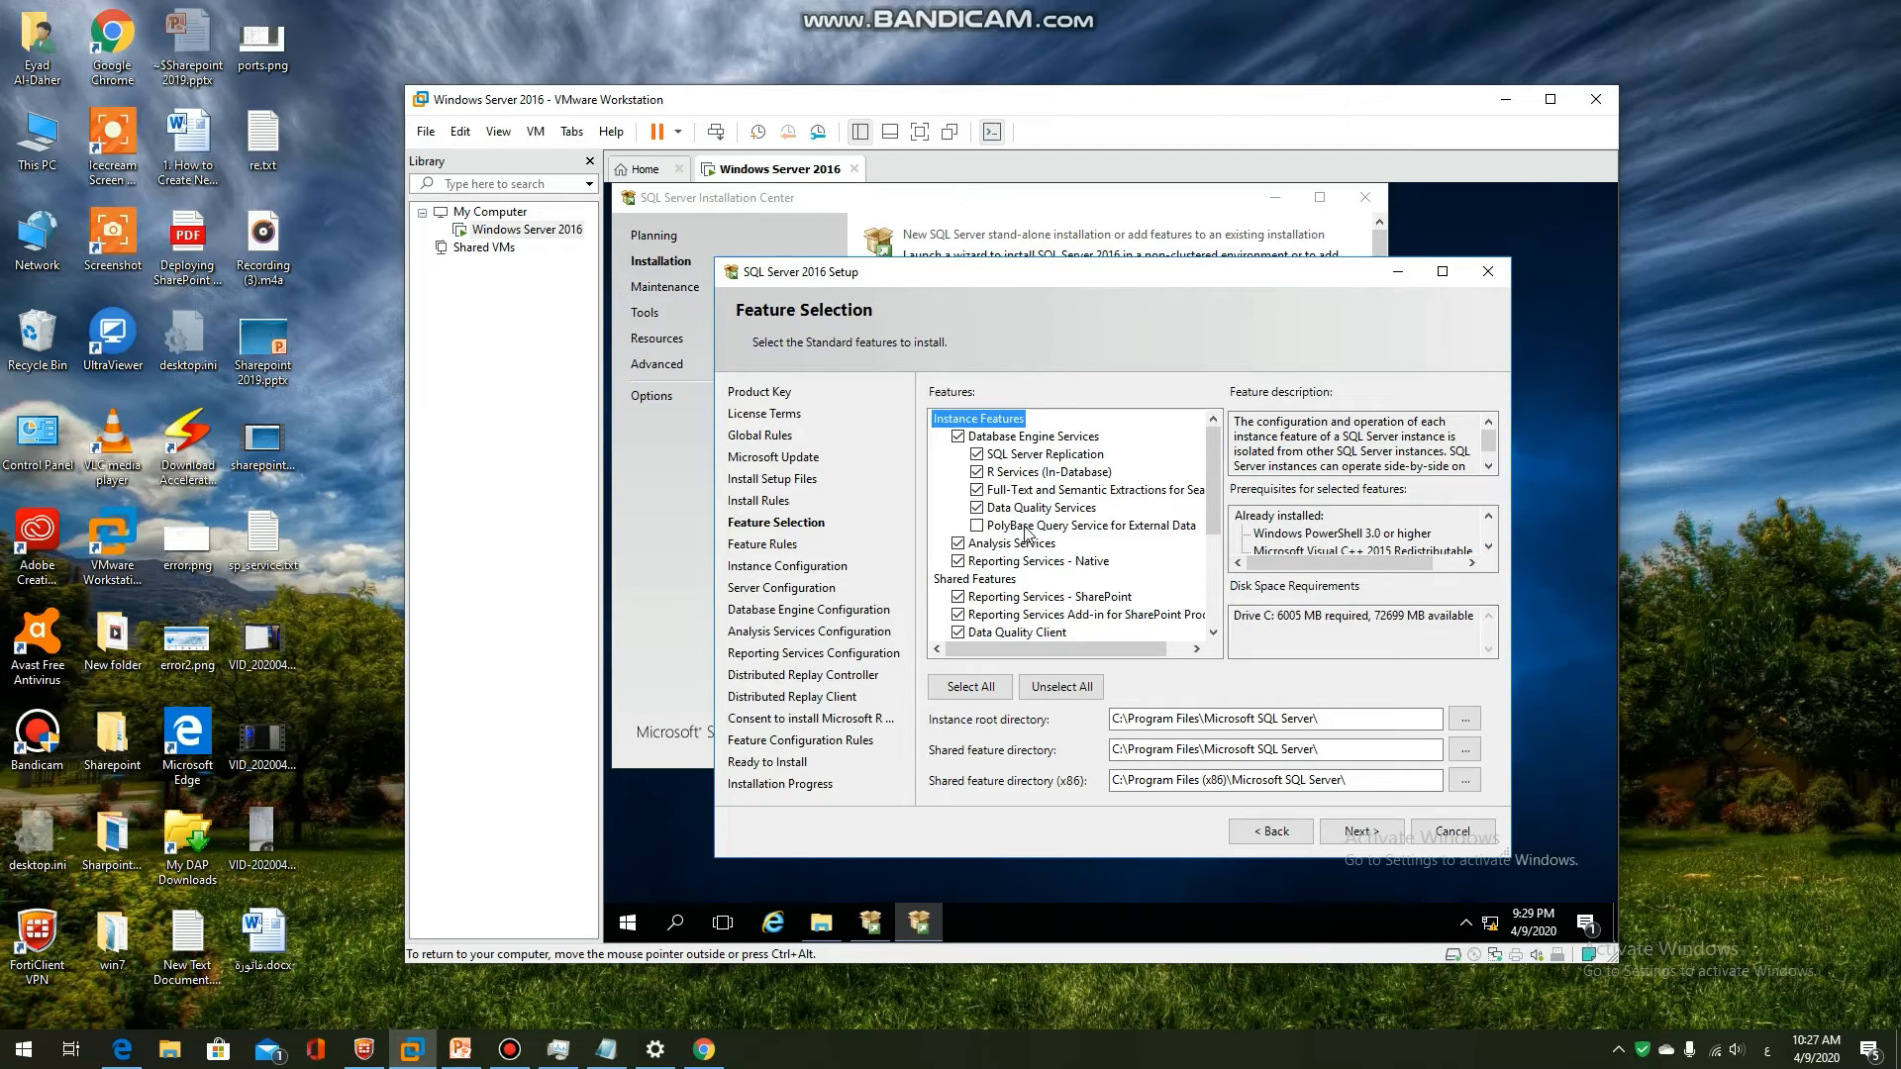
click(977, 474)
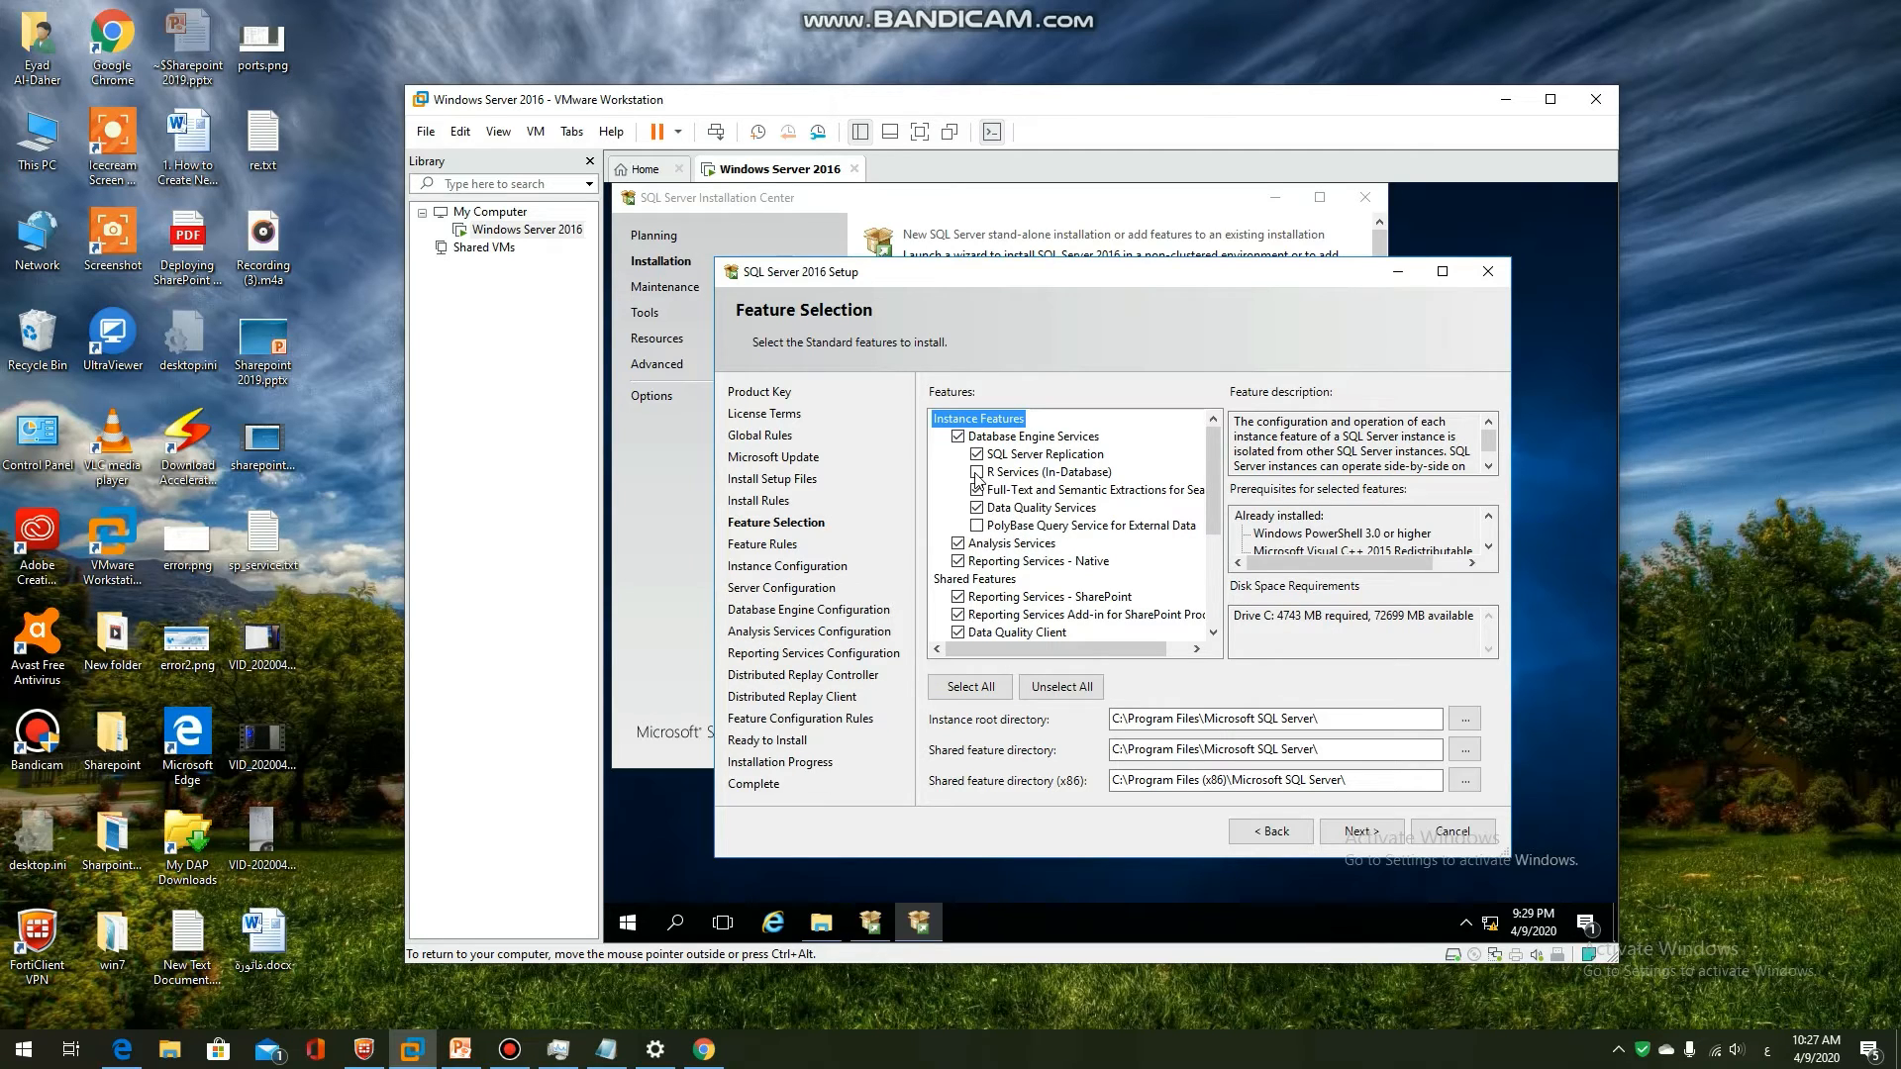
click(1354, 831)
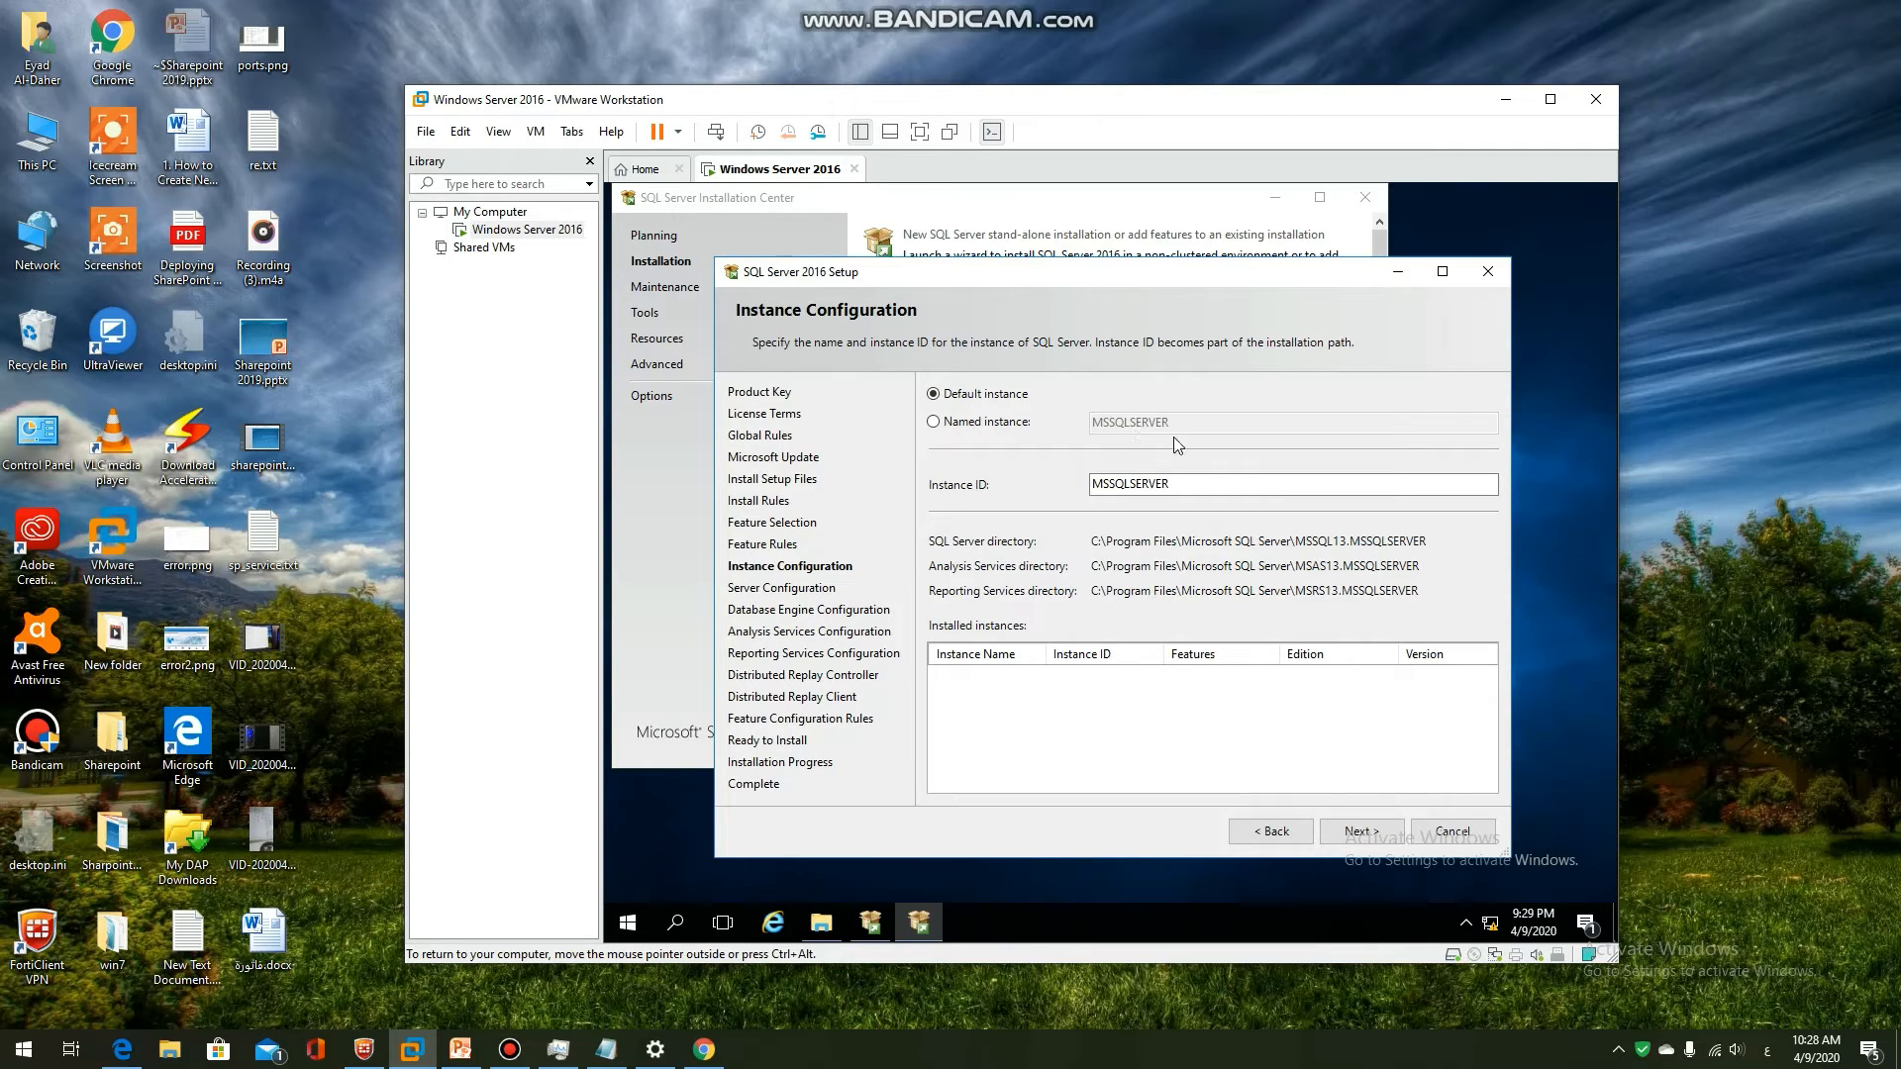
Keep the Default instance MSSQLSERVER and proceed to Server Configuration
click(1360, 838)
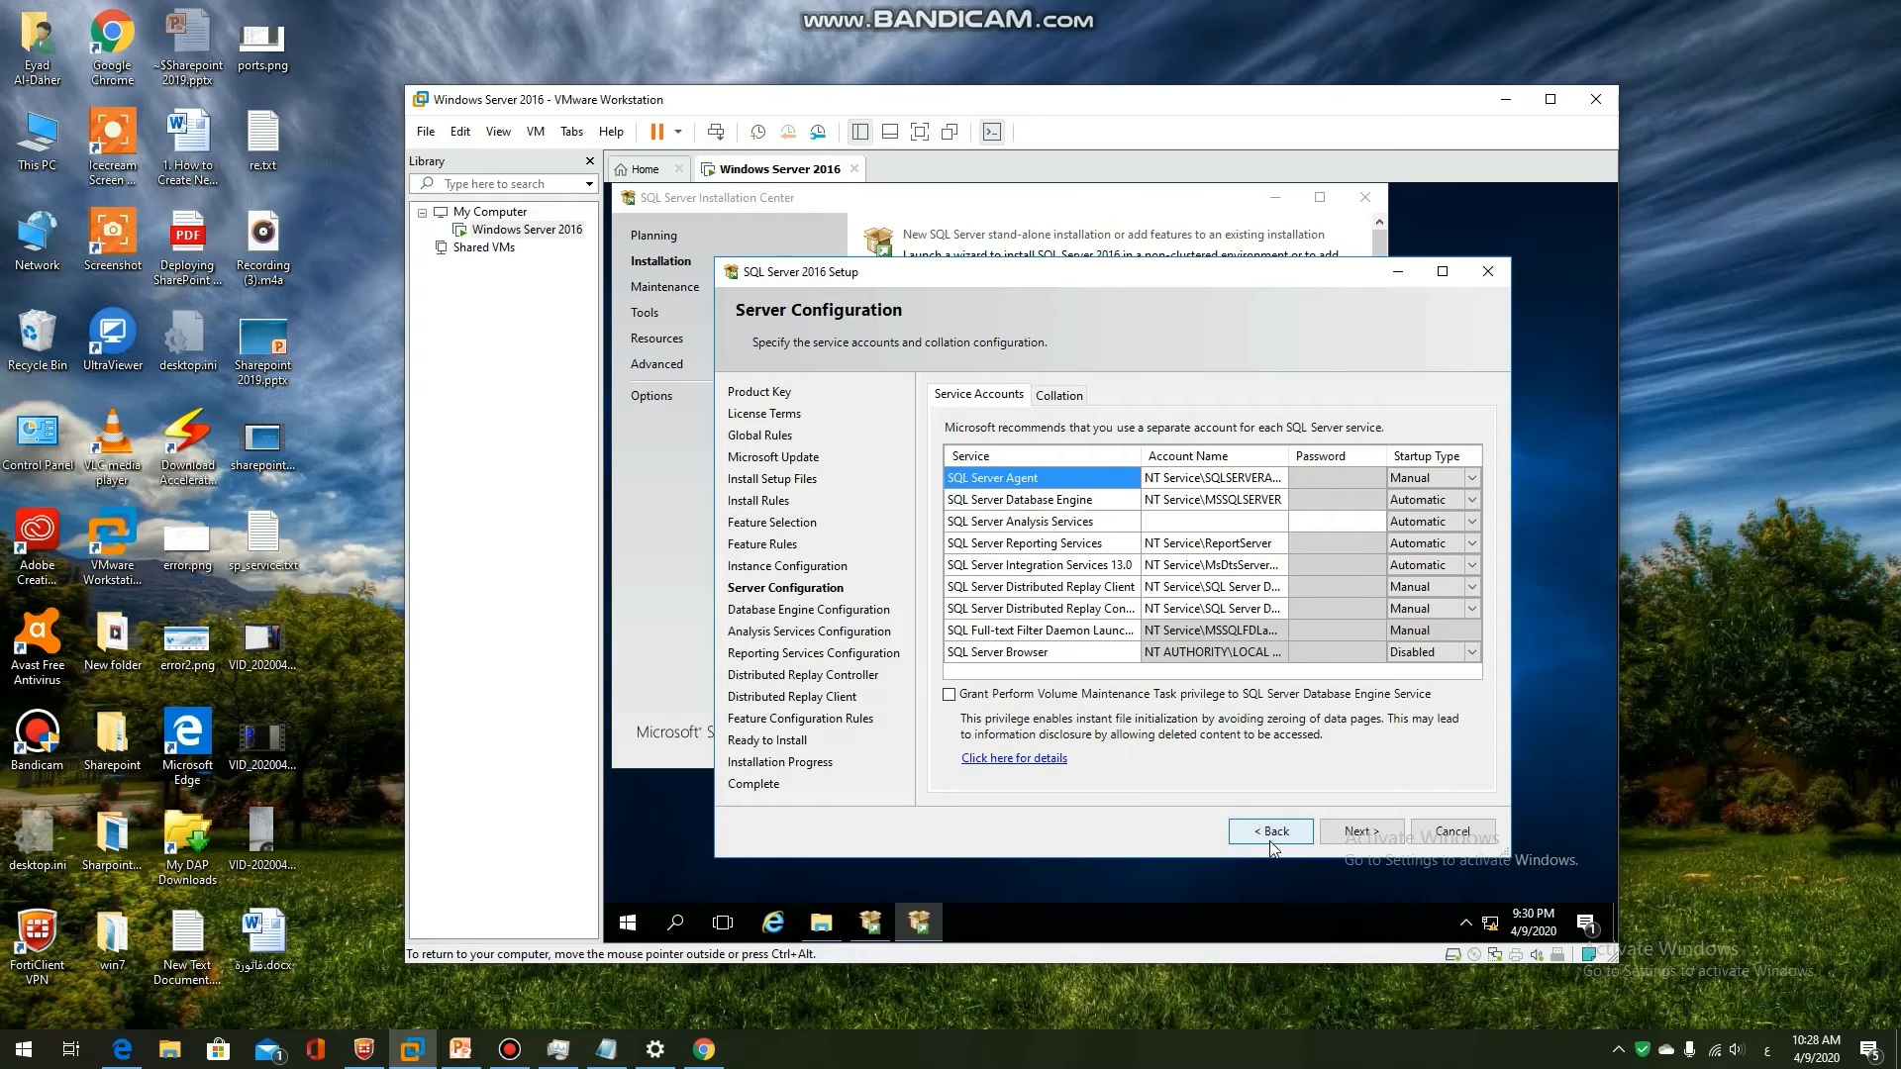
Attempt to continue, then open the details of the invalid Analysis Services credentials error
click(1357, 834)
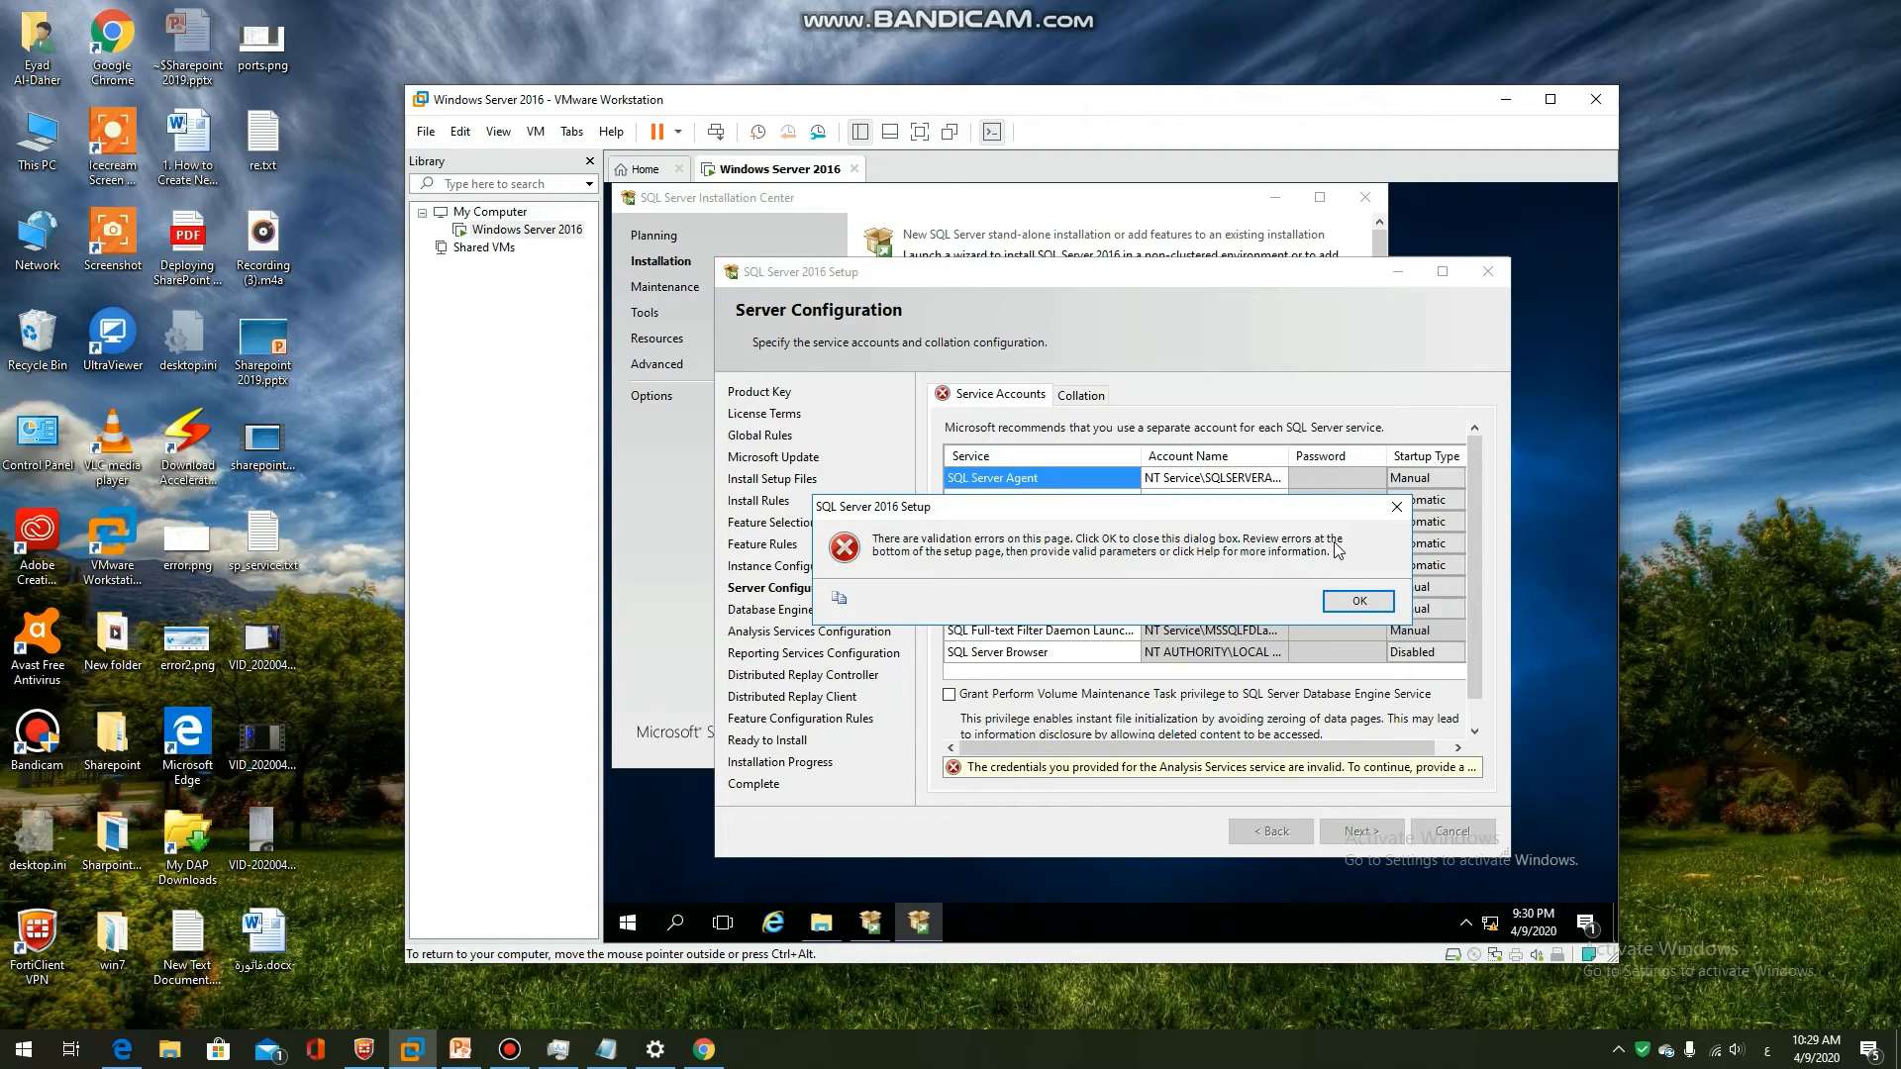
click(1356, 612)
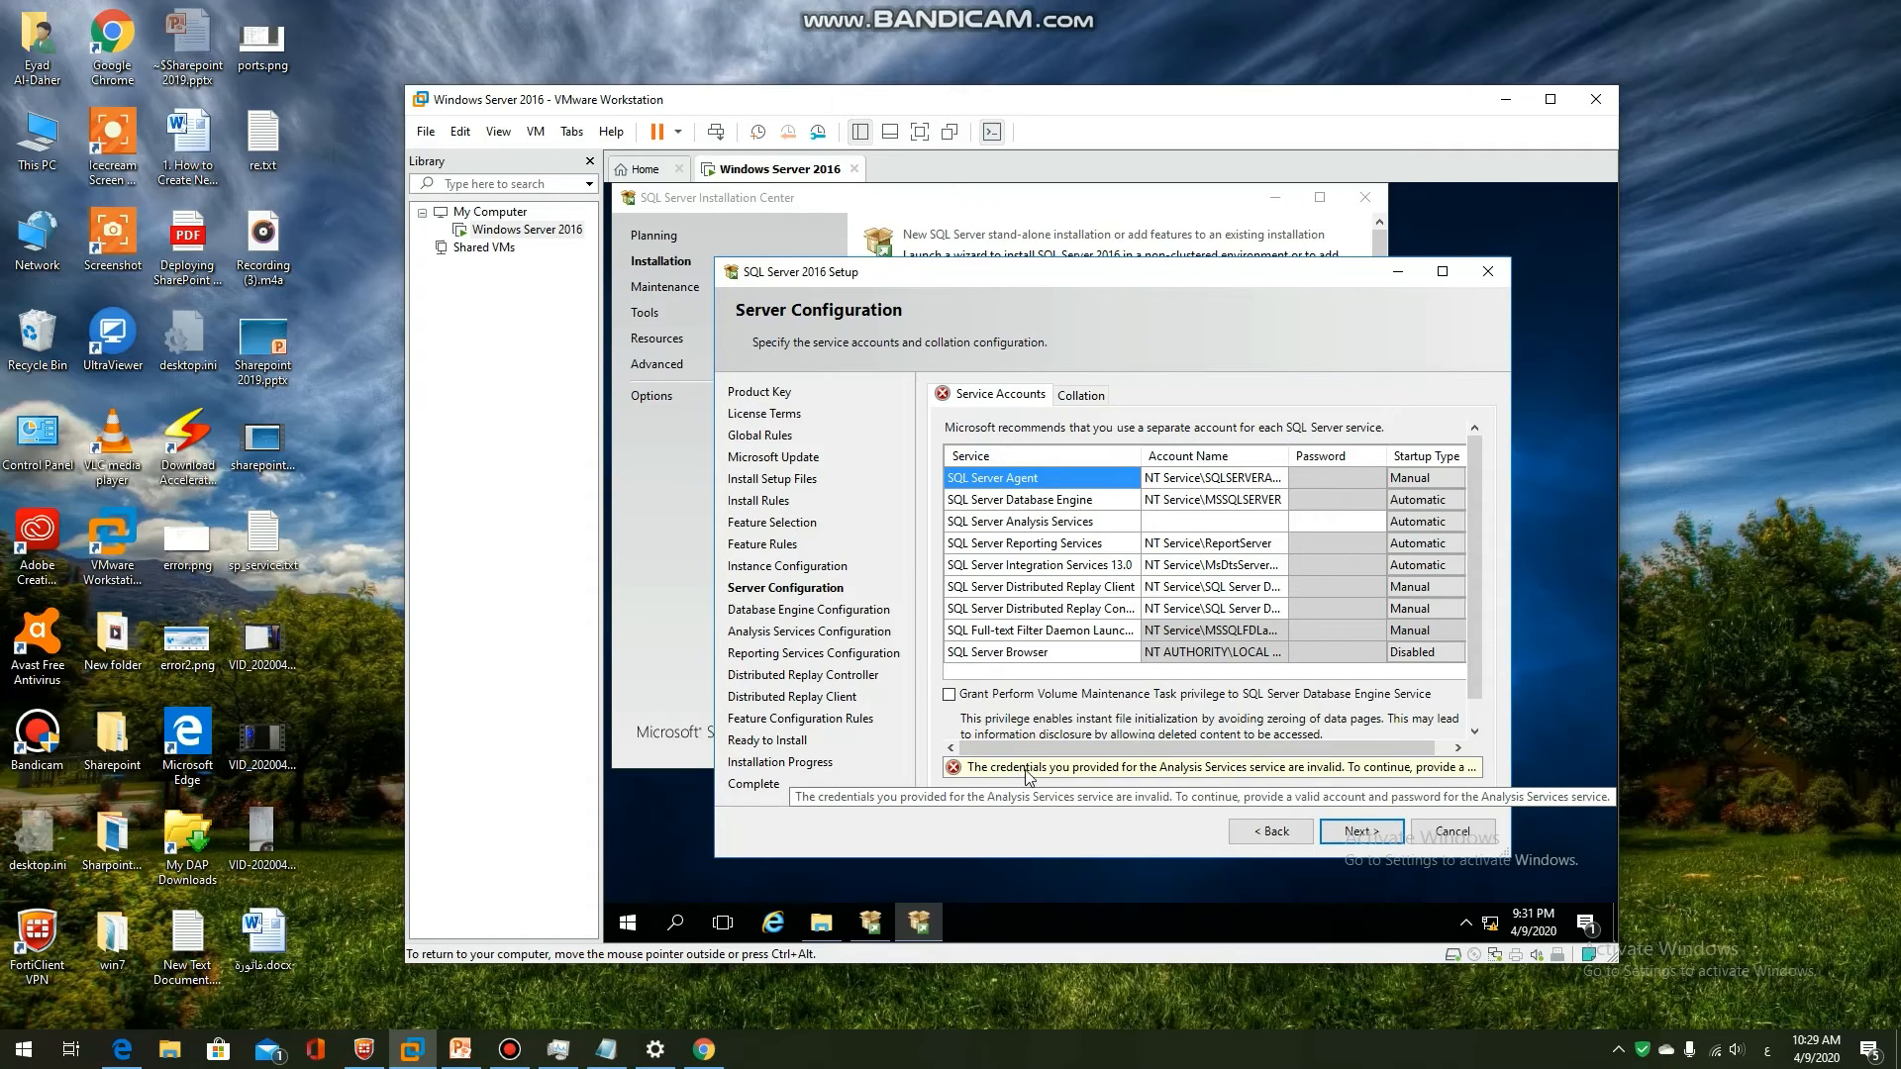
click(1261, 771)
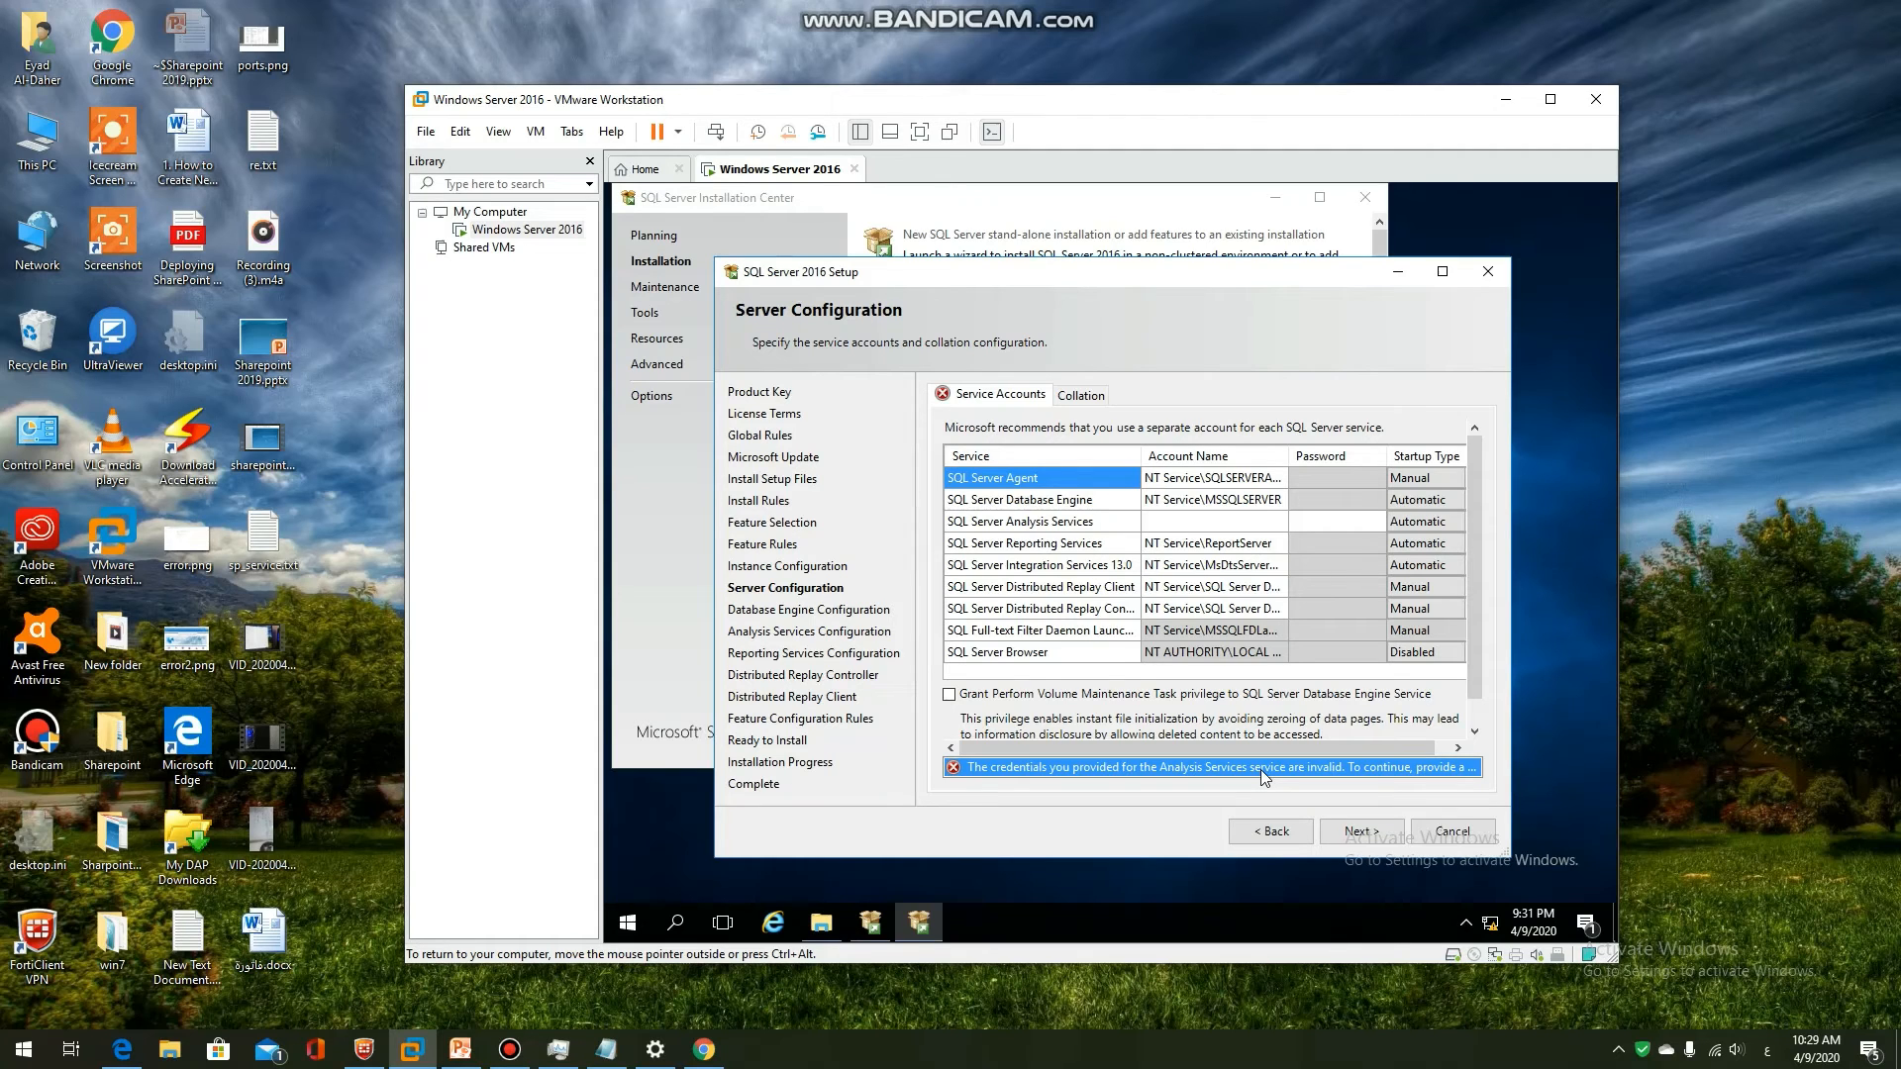
click(984, 772)
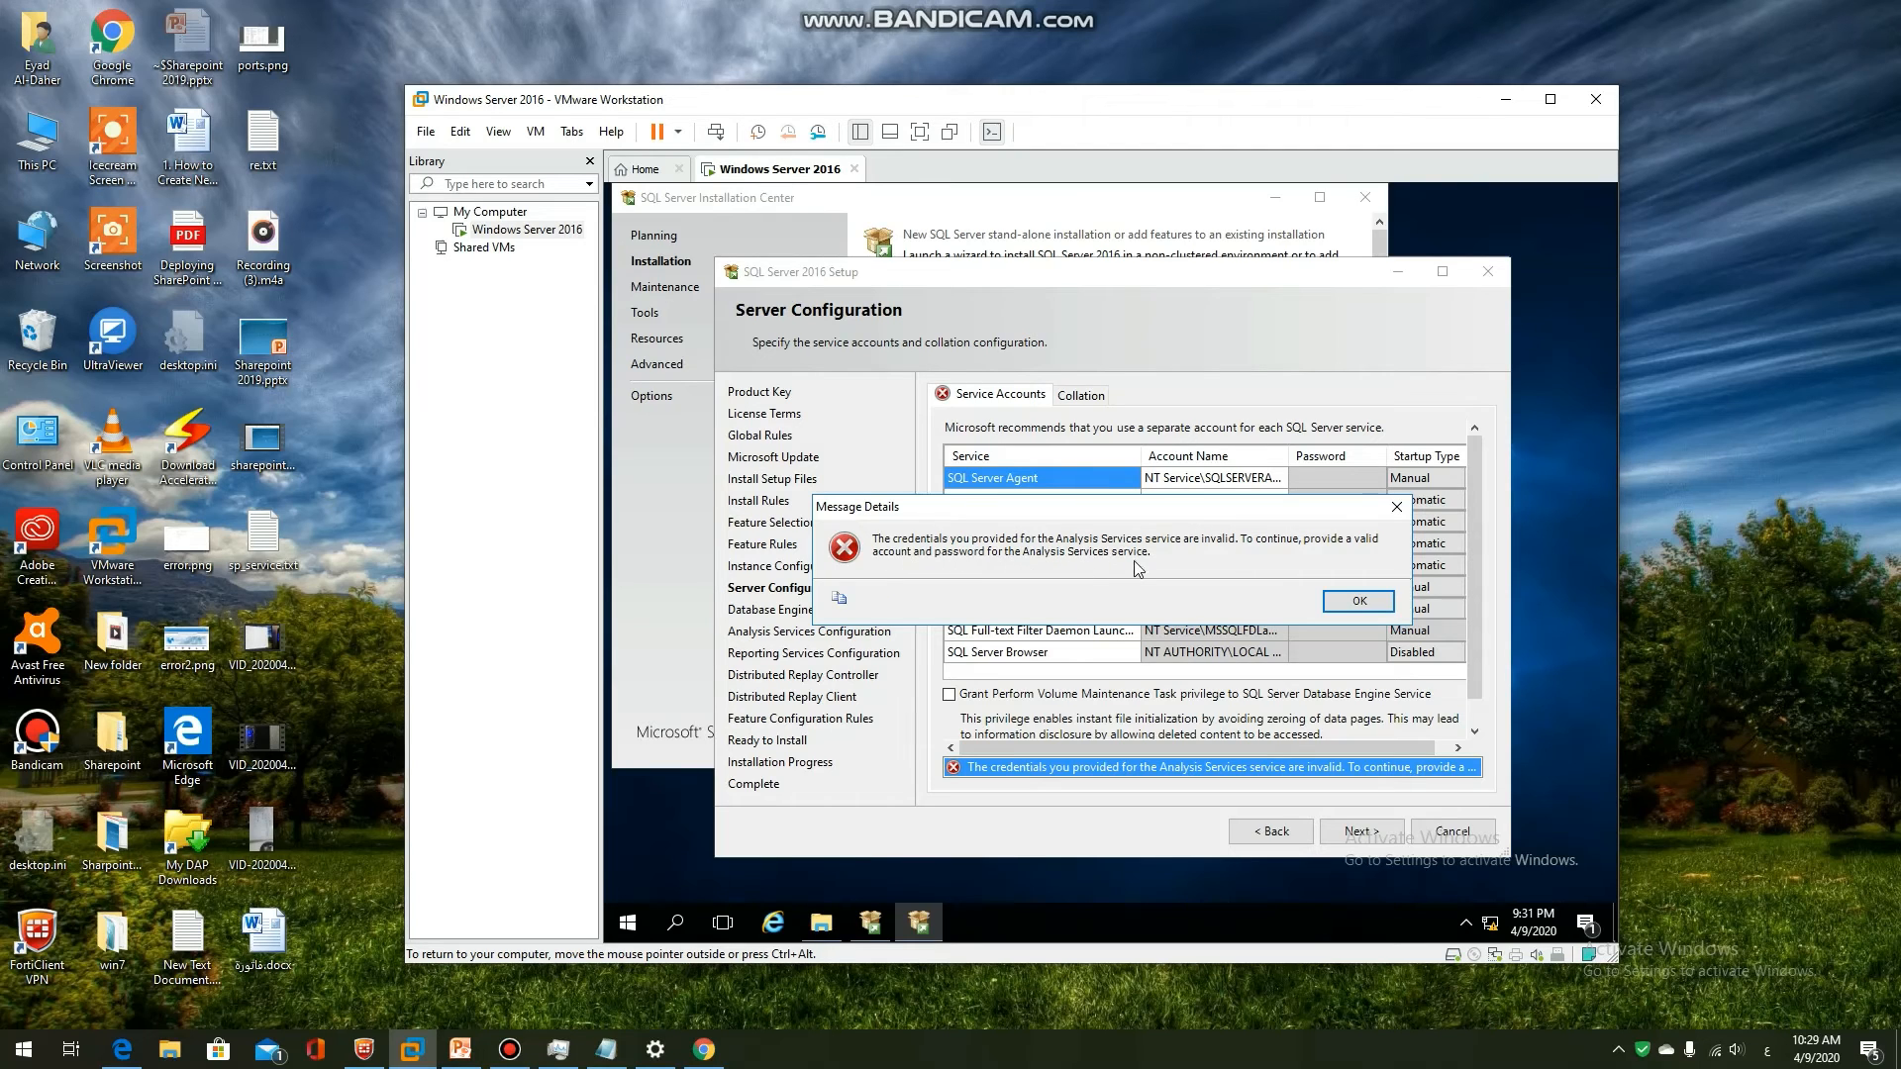
click(1358, 601)
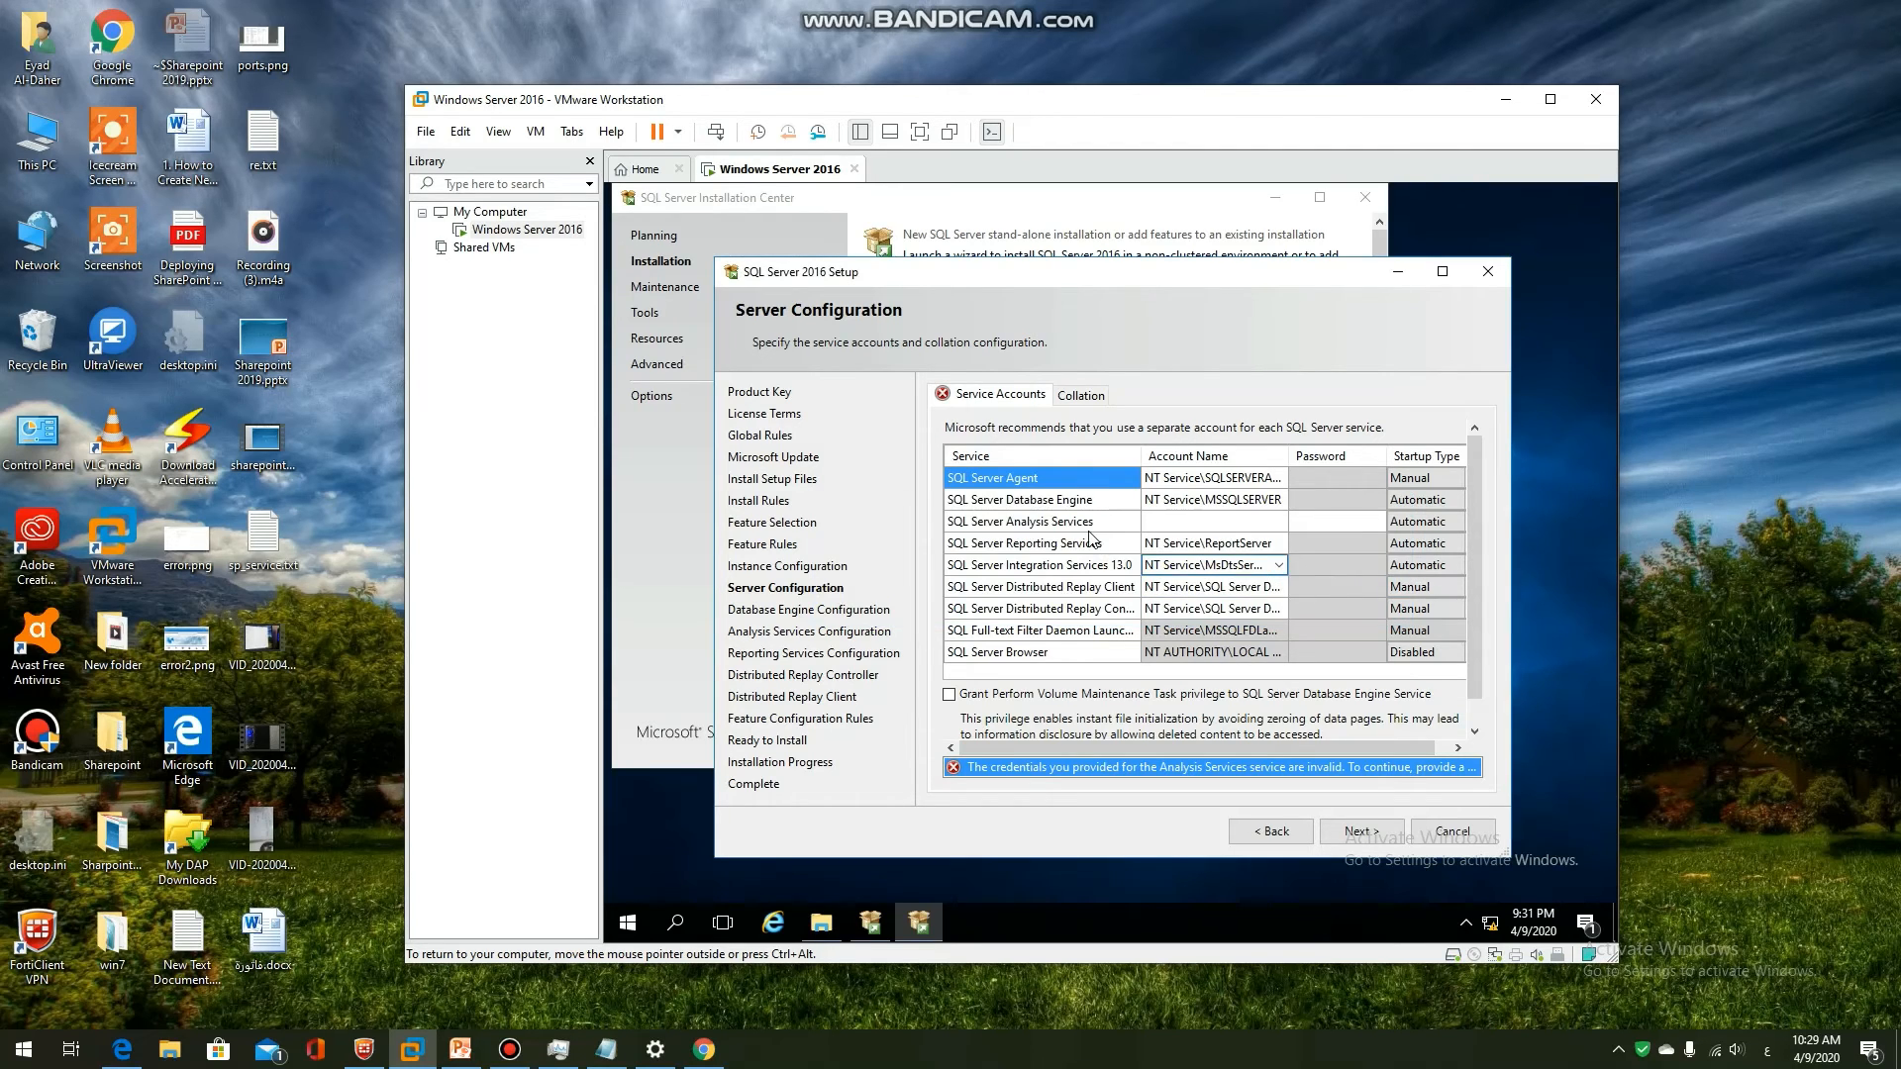
Set the Analysis Services account to the verified Administrator user and enter its password
click(1007, 525)
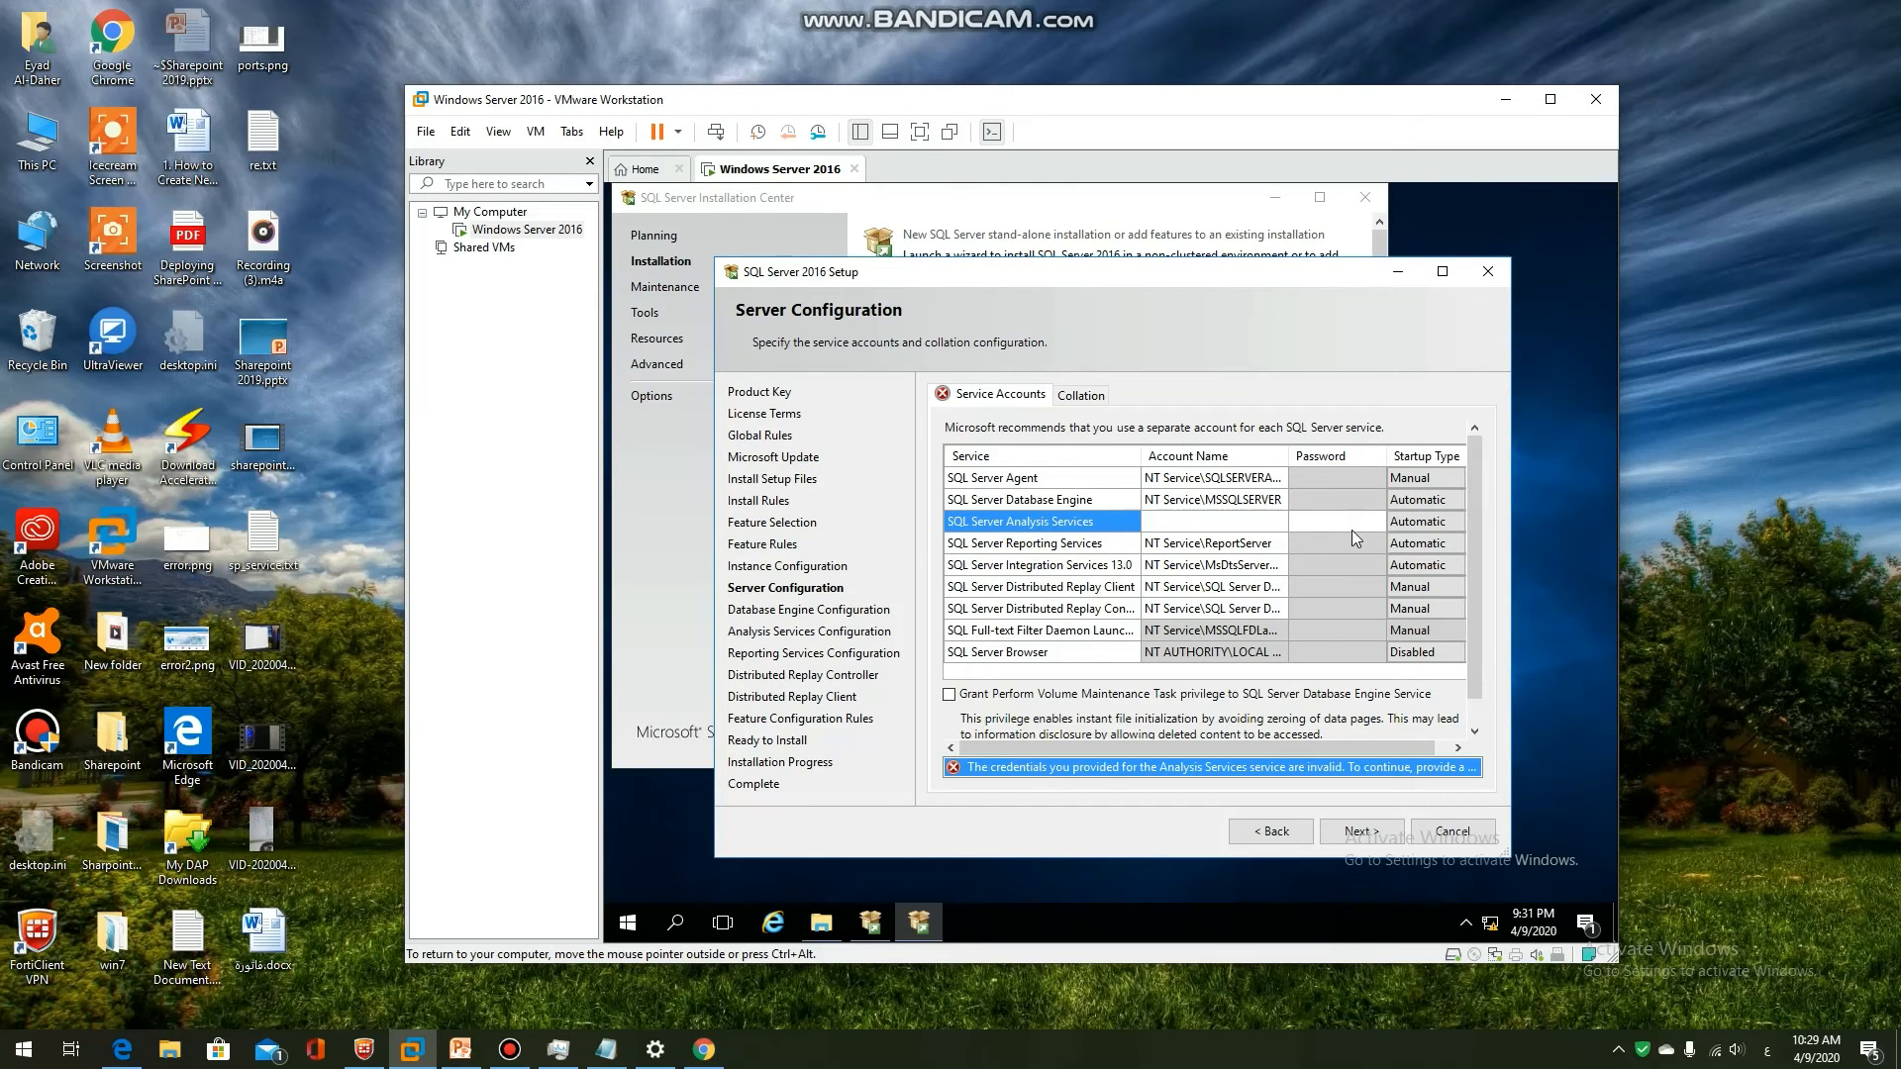
click(1184, 524)
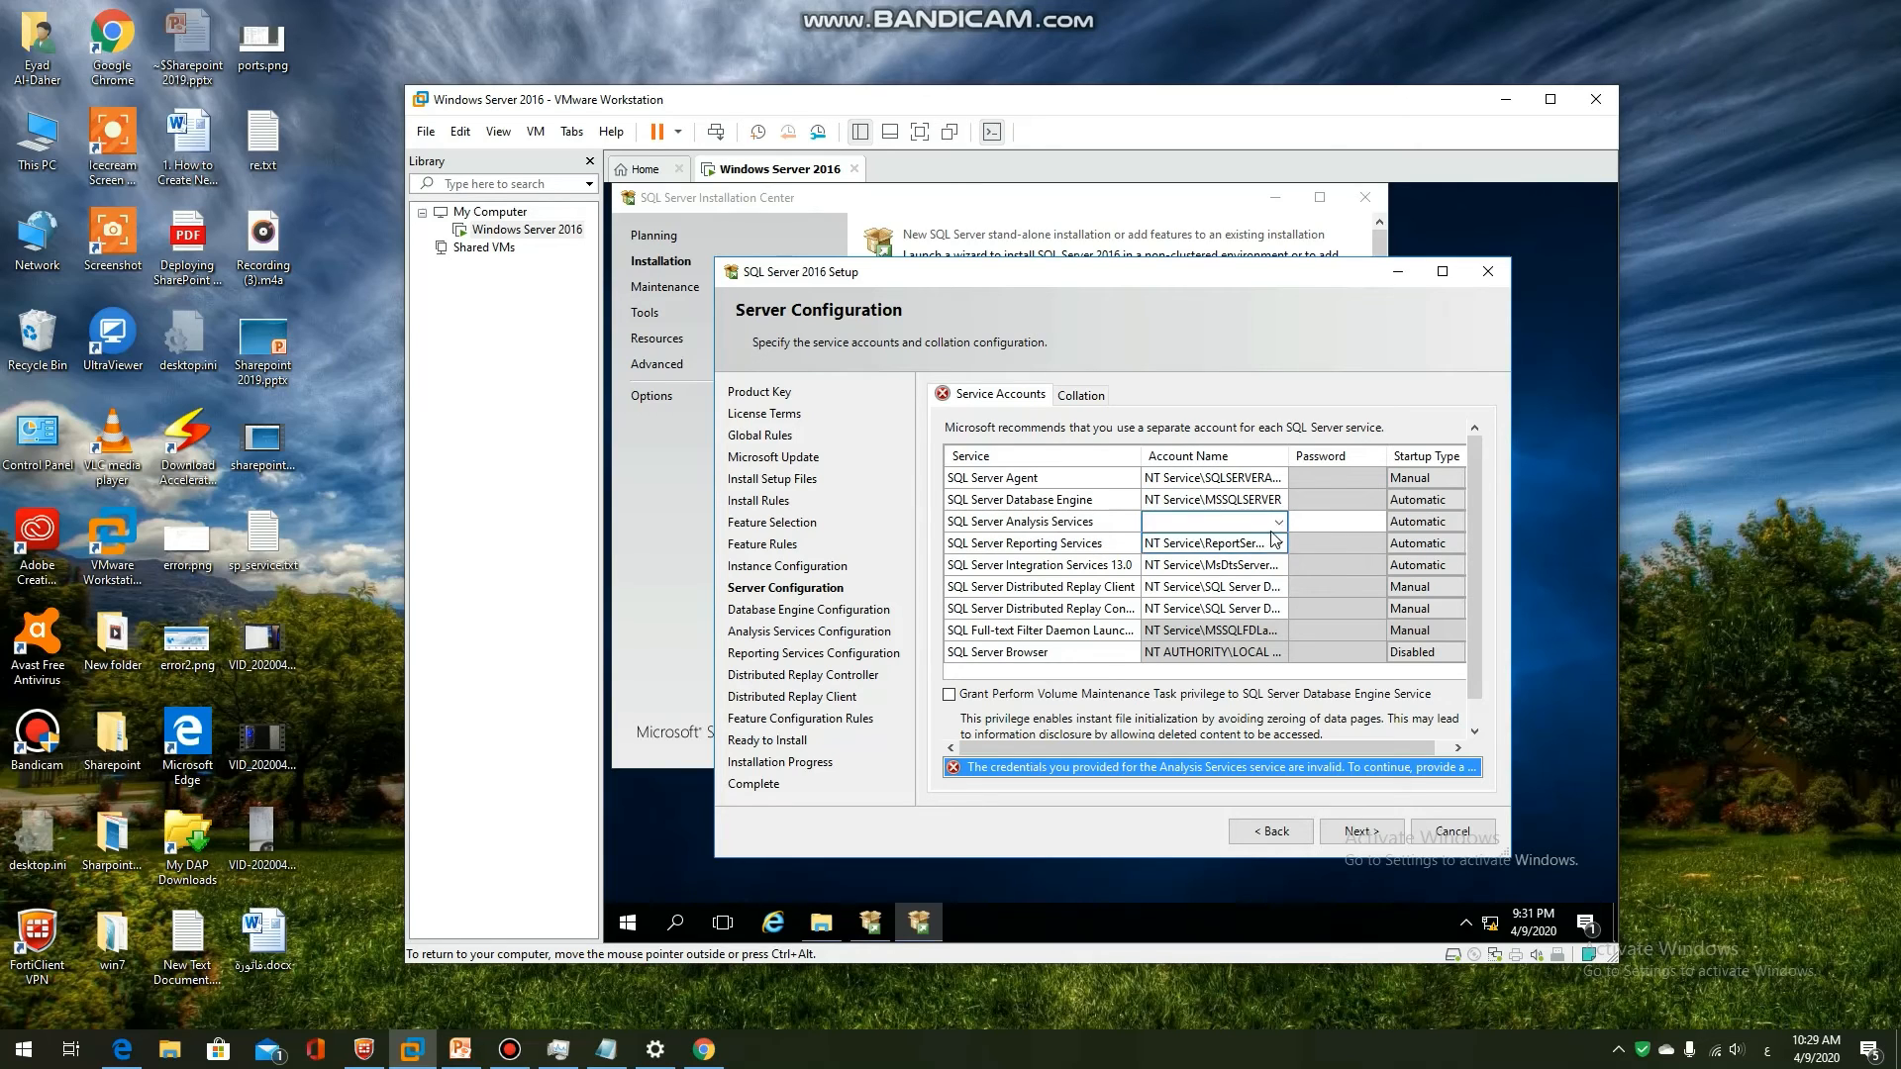
click(1278, 522)
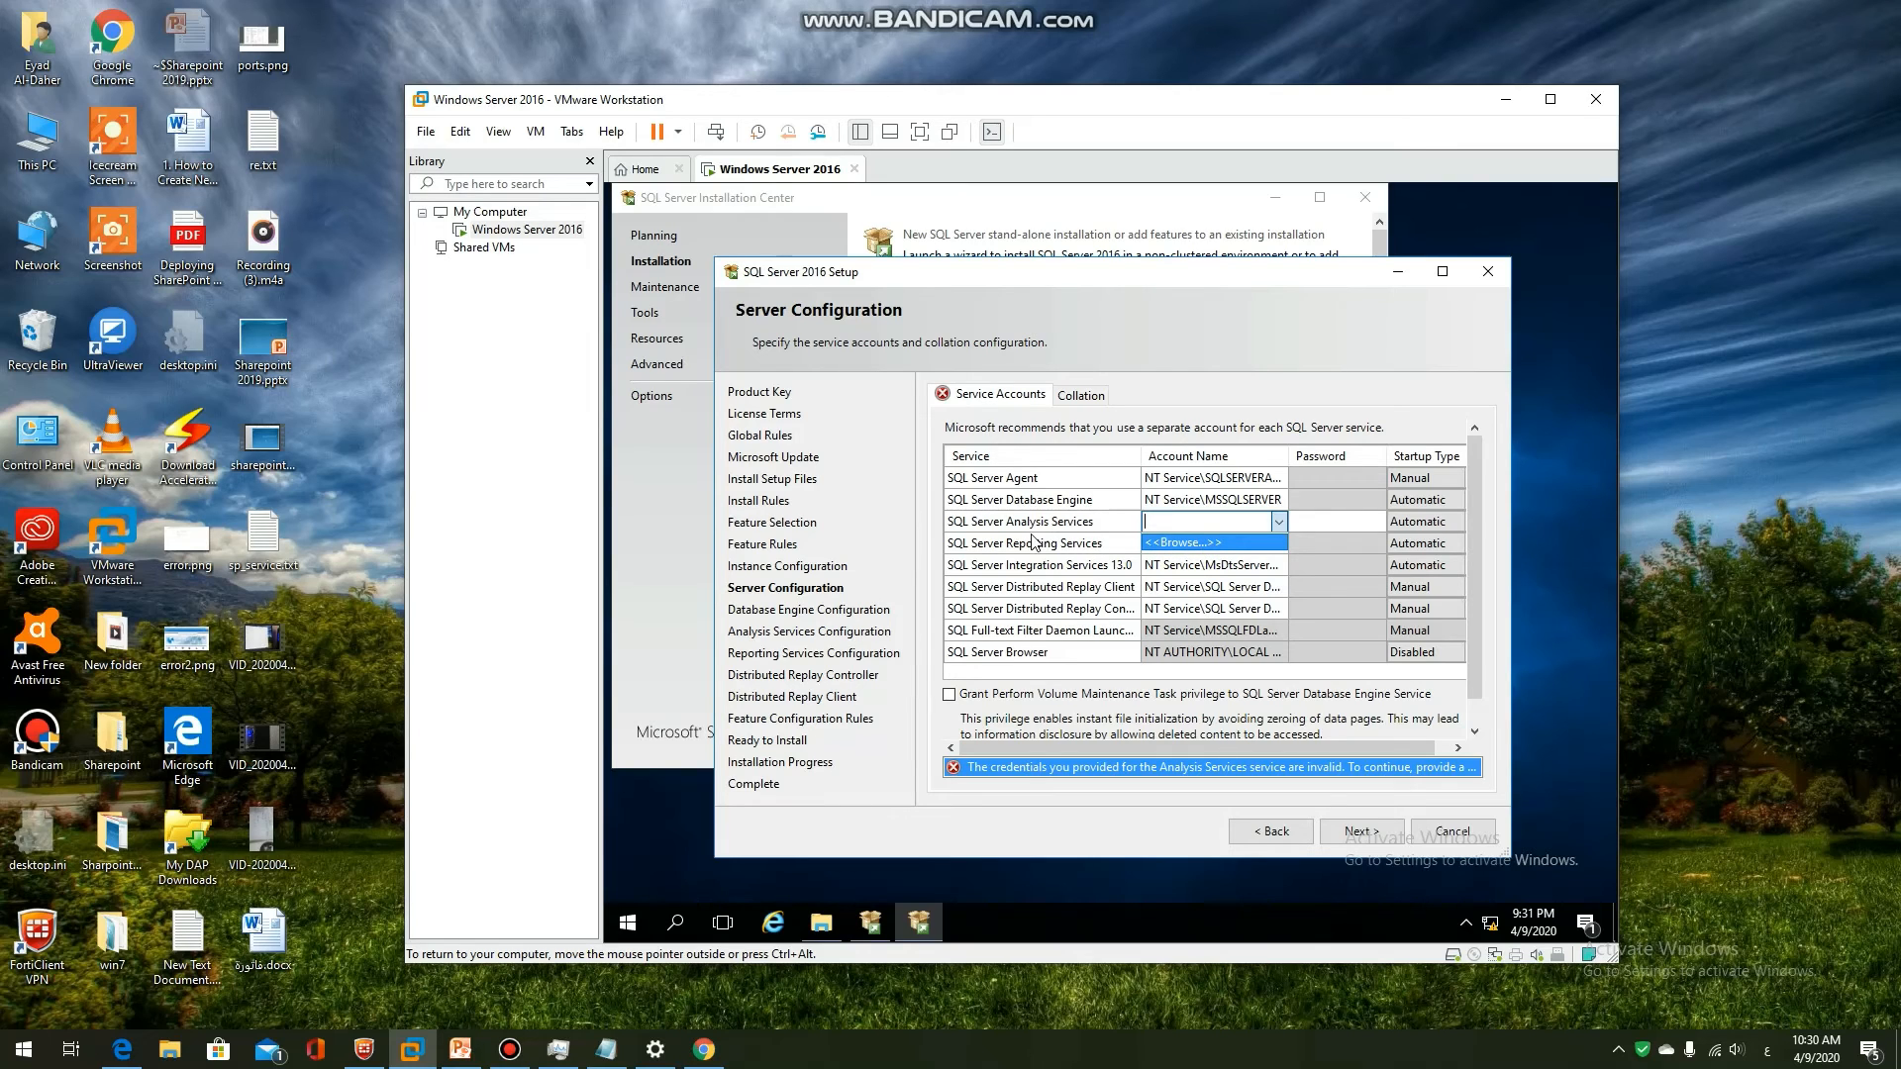
click(955, 524)
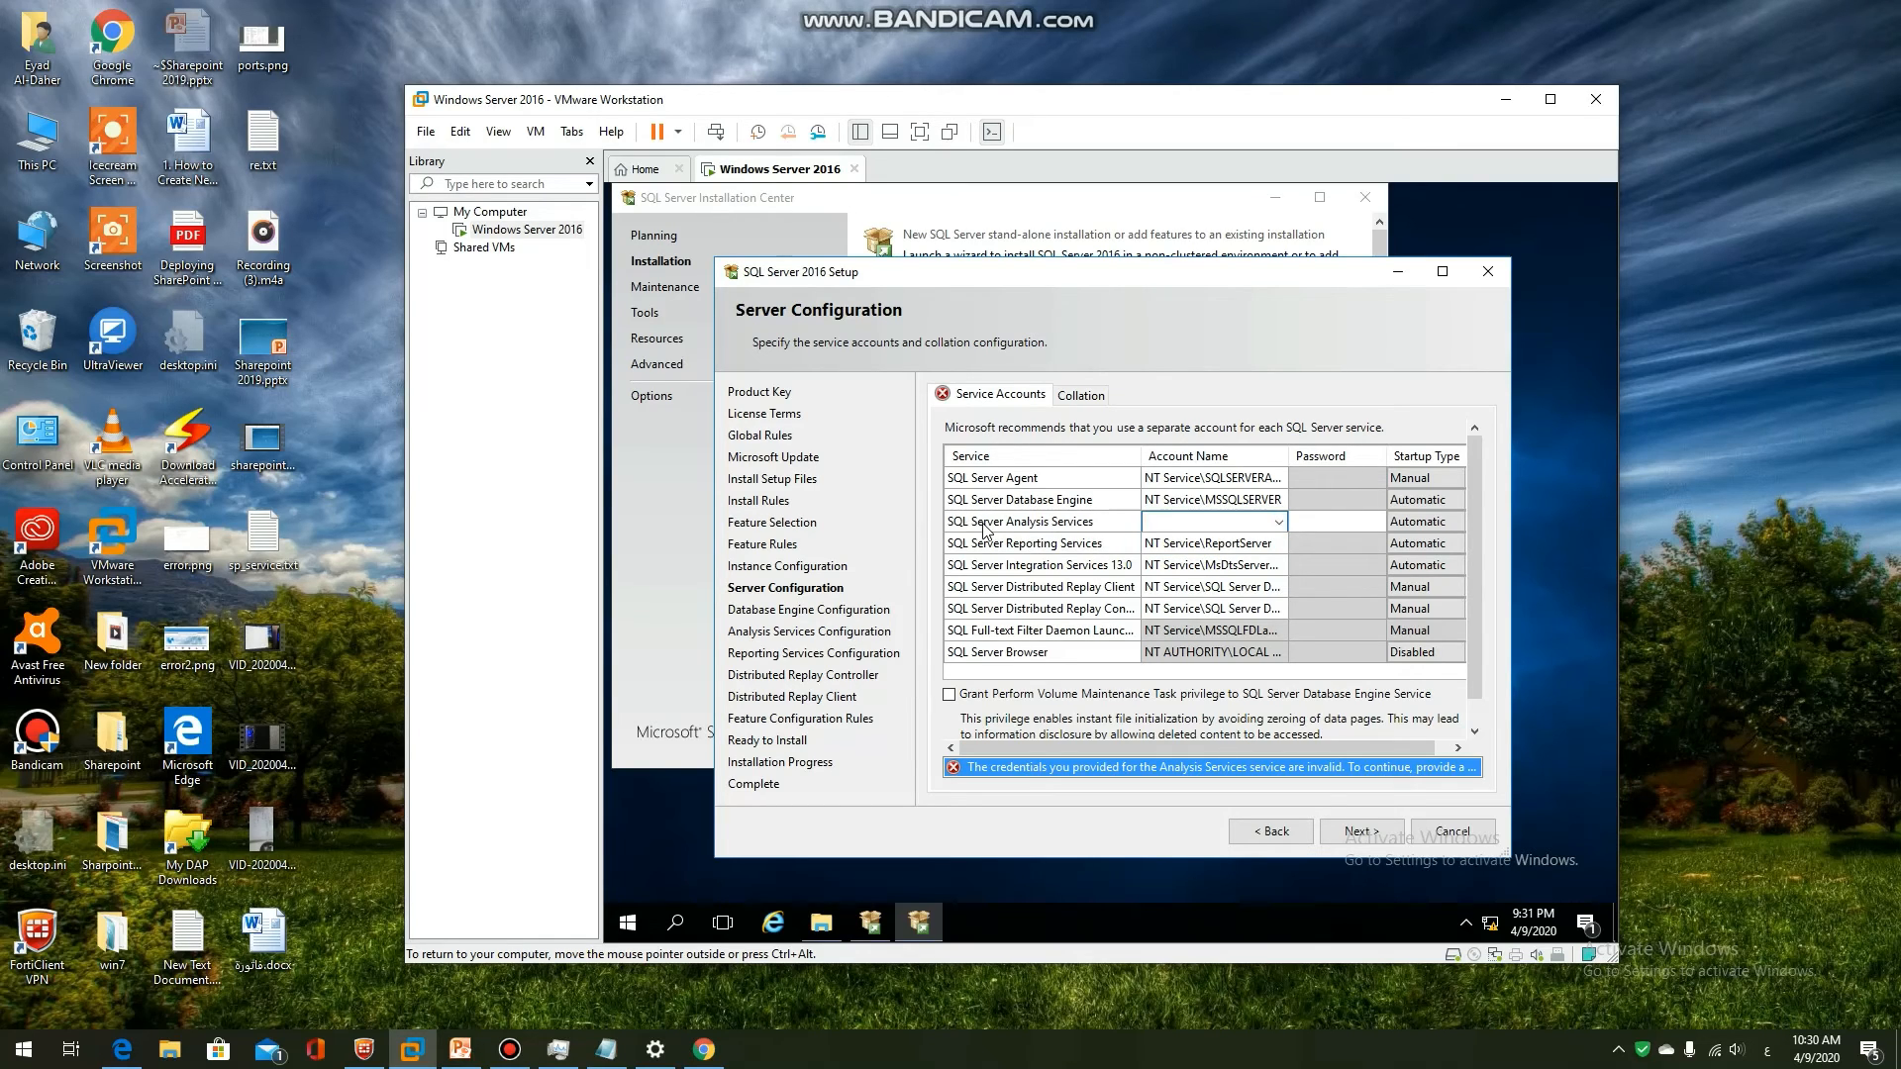
click(1140, 525)
click(1277, 524)
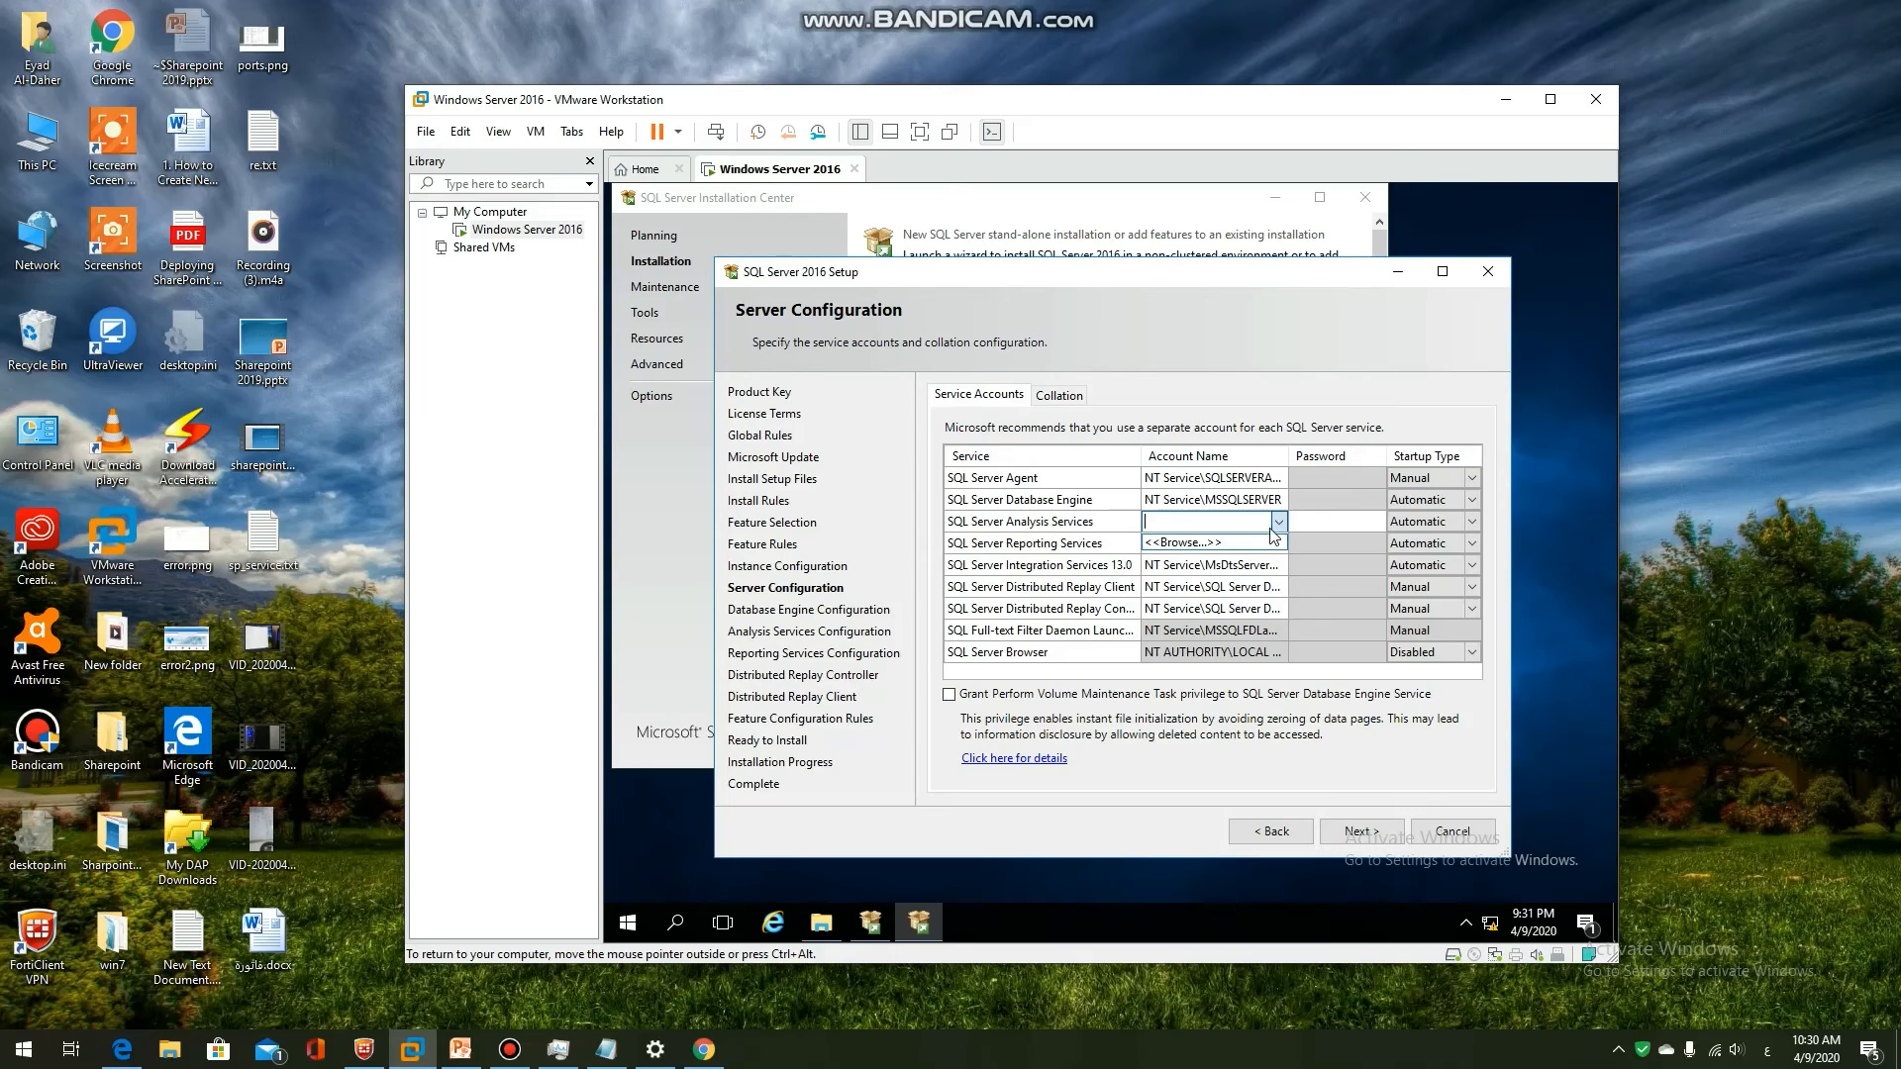
click(1207, 543)
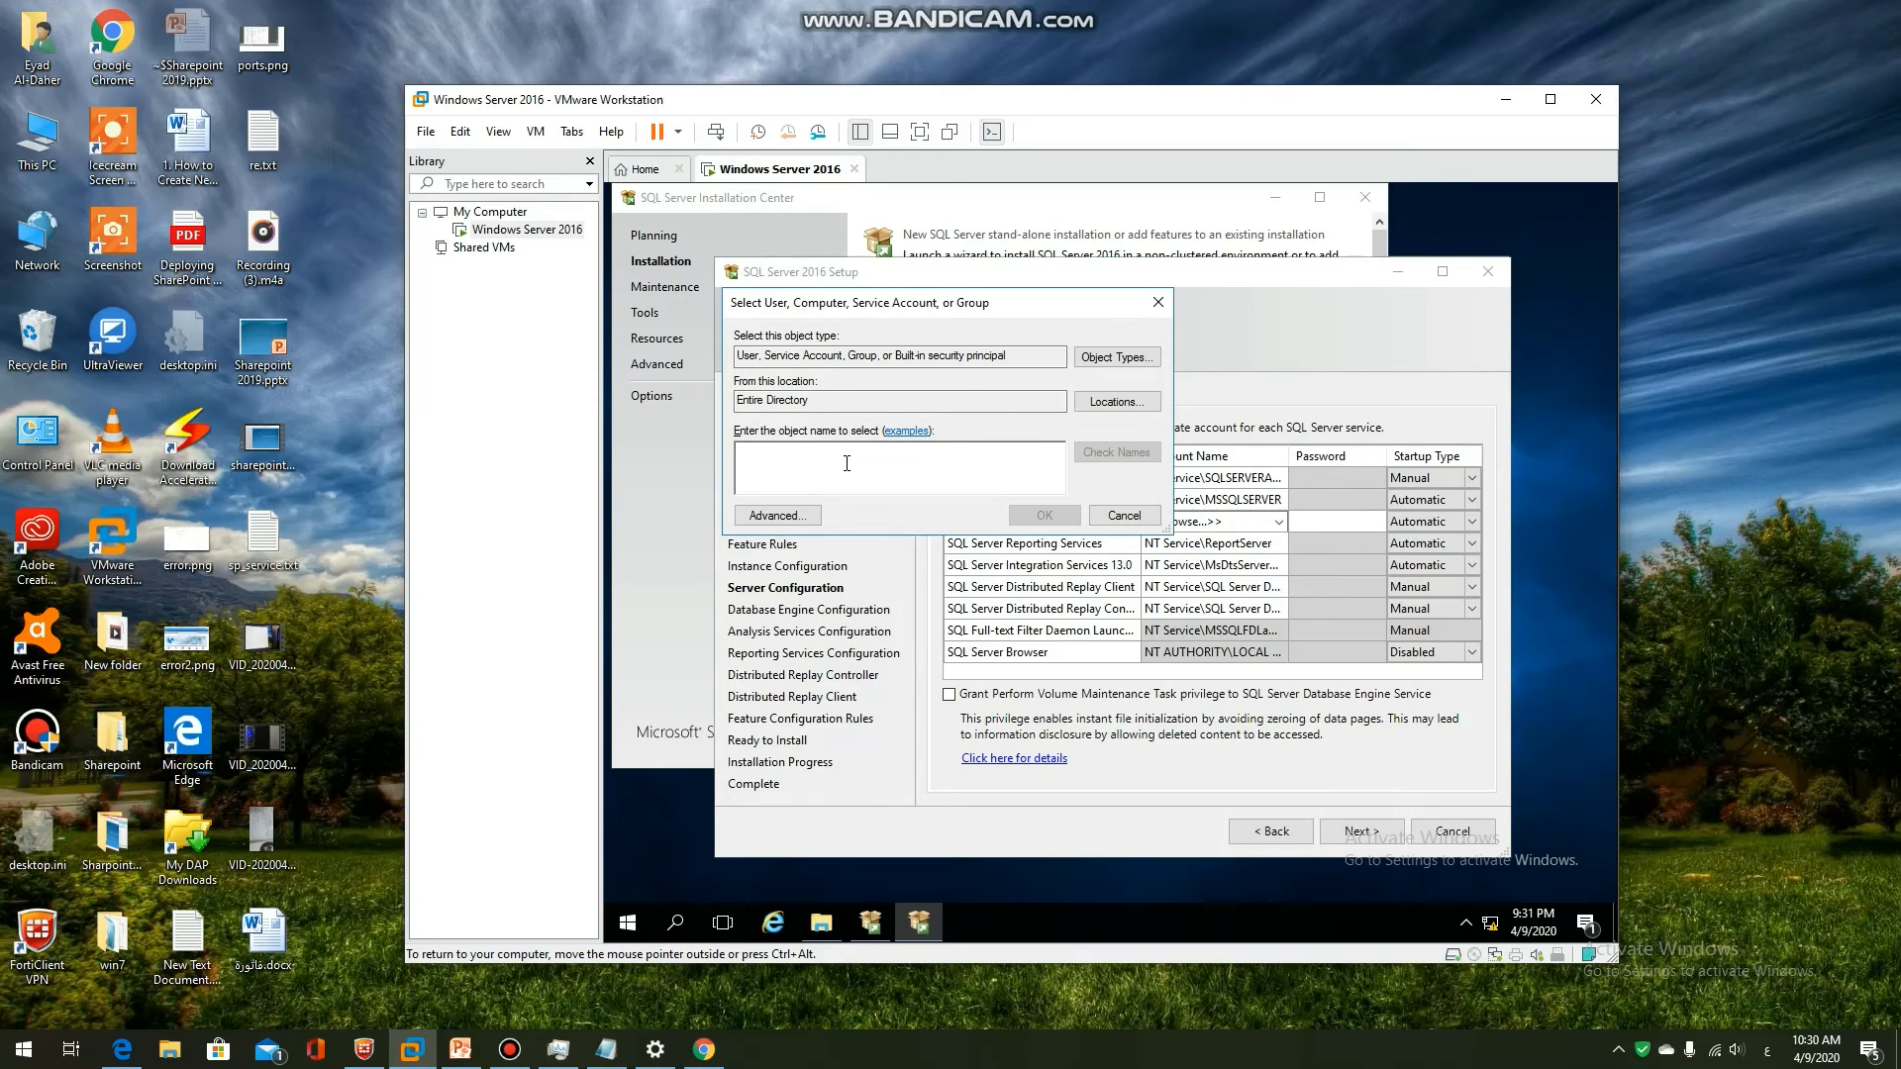
text(Administrator)
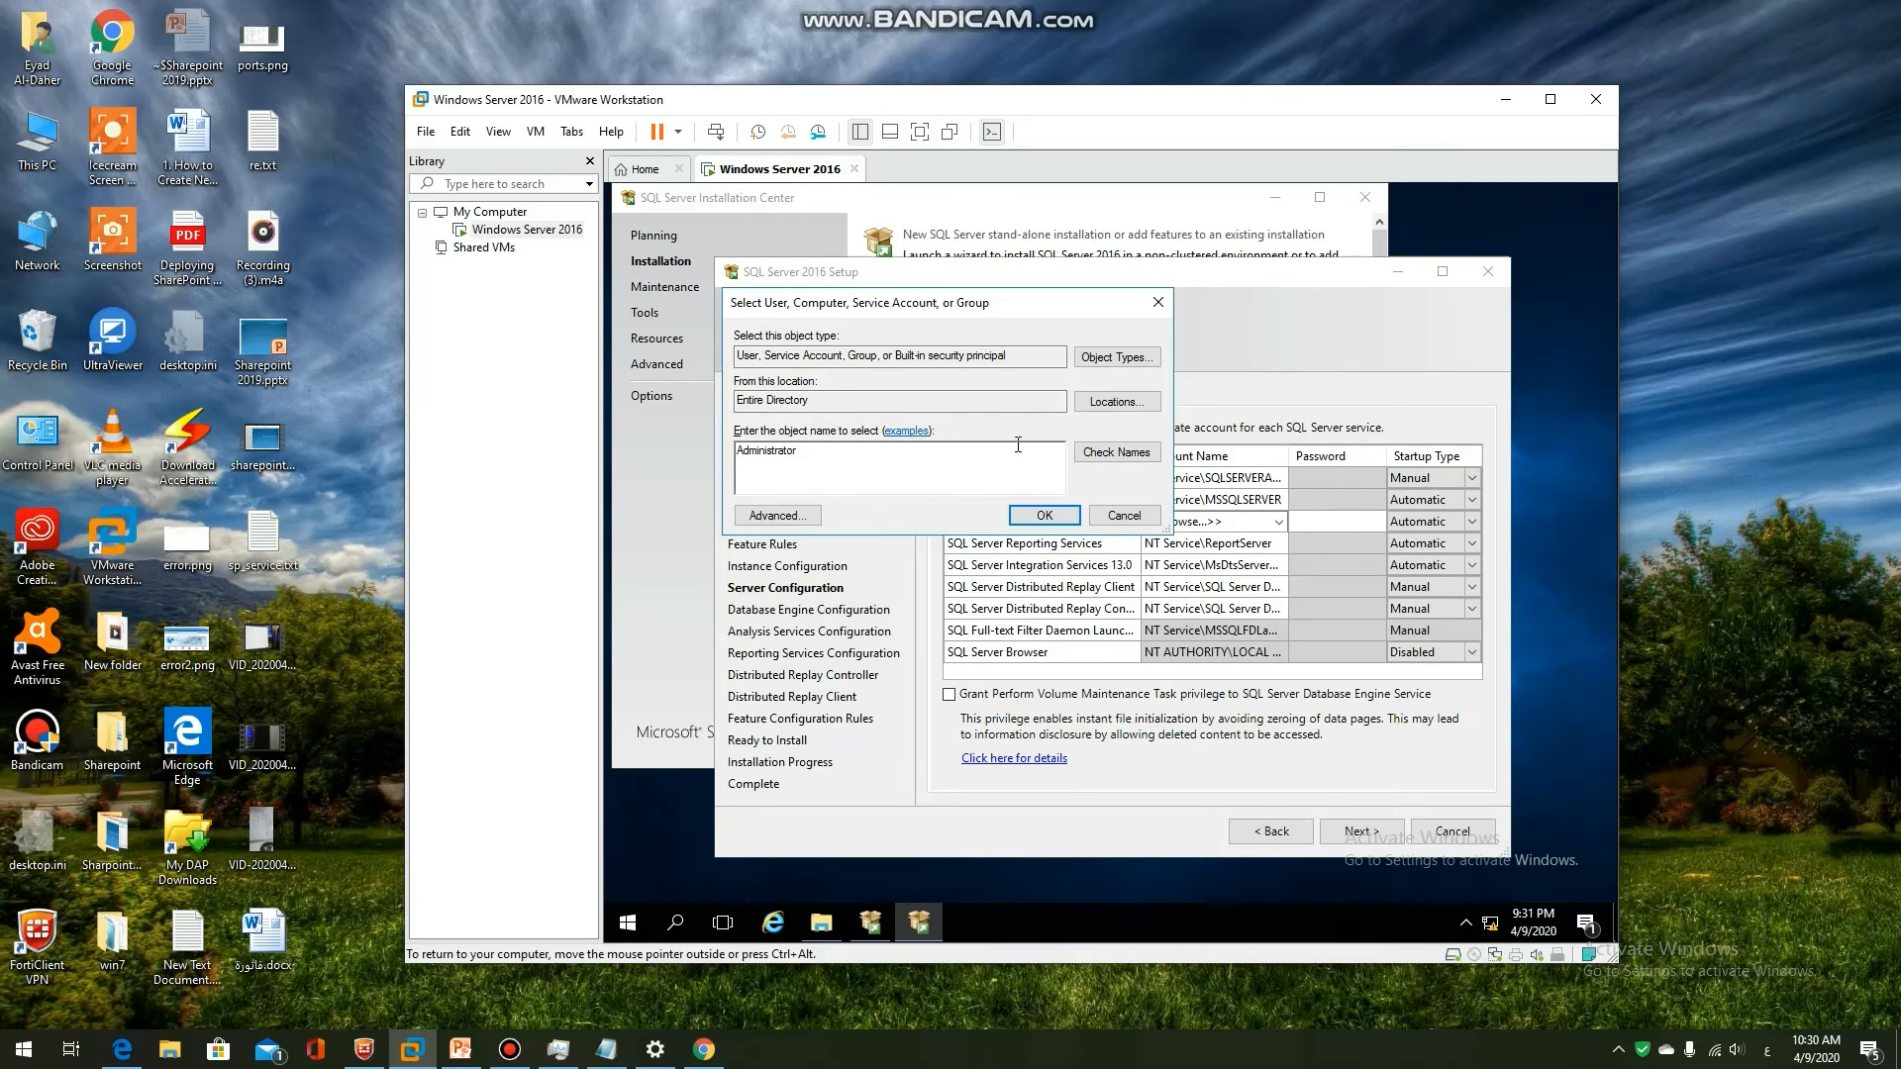
click(1115, 452)
click(1056, 518)
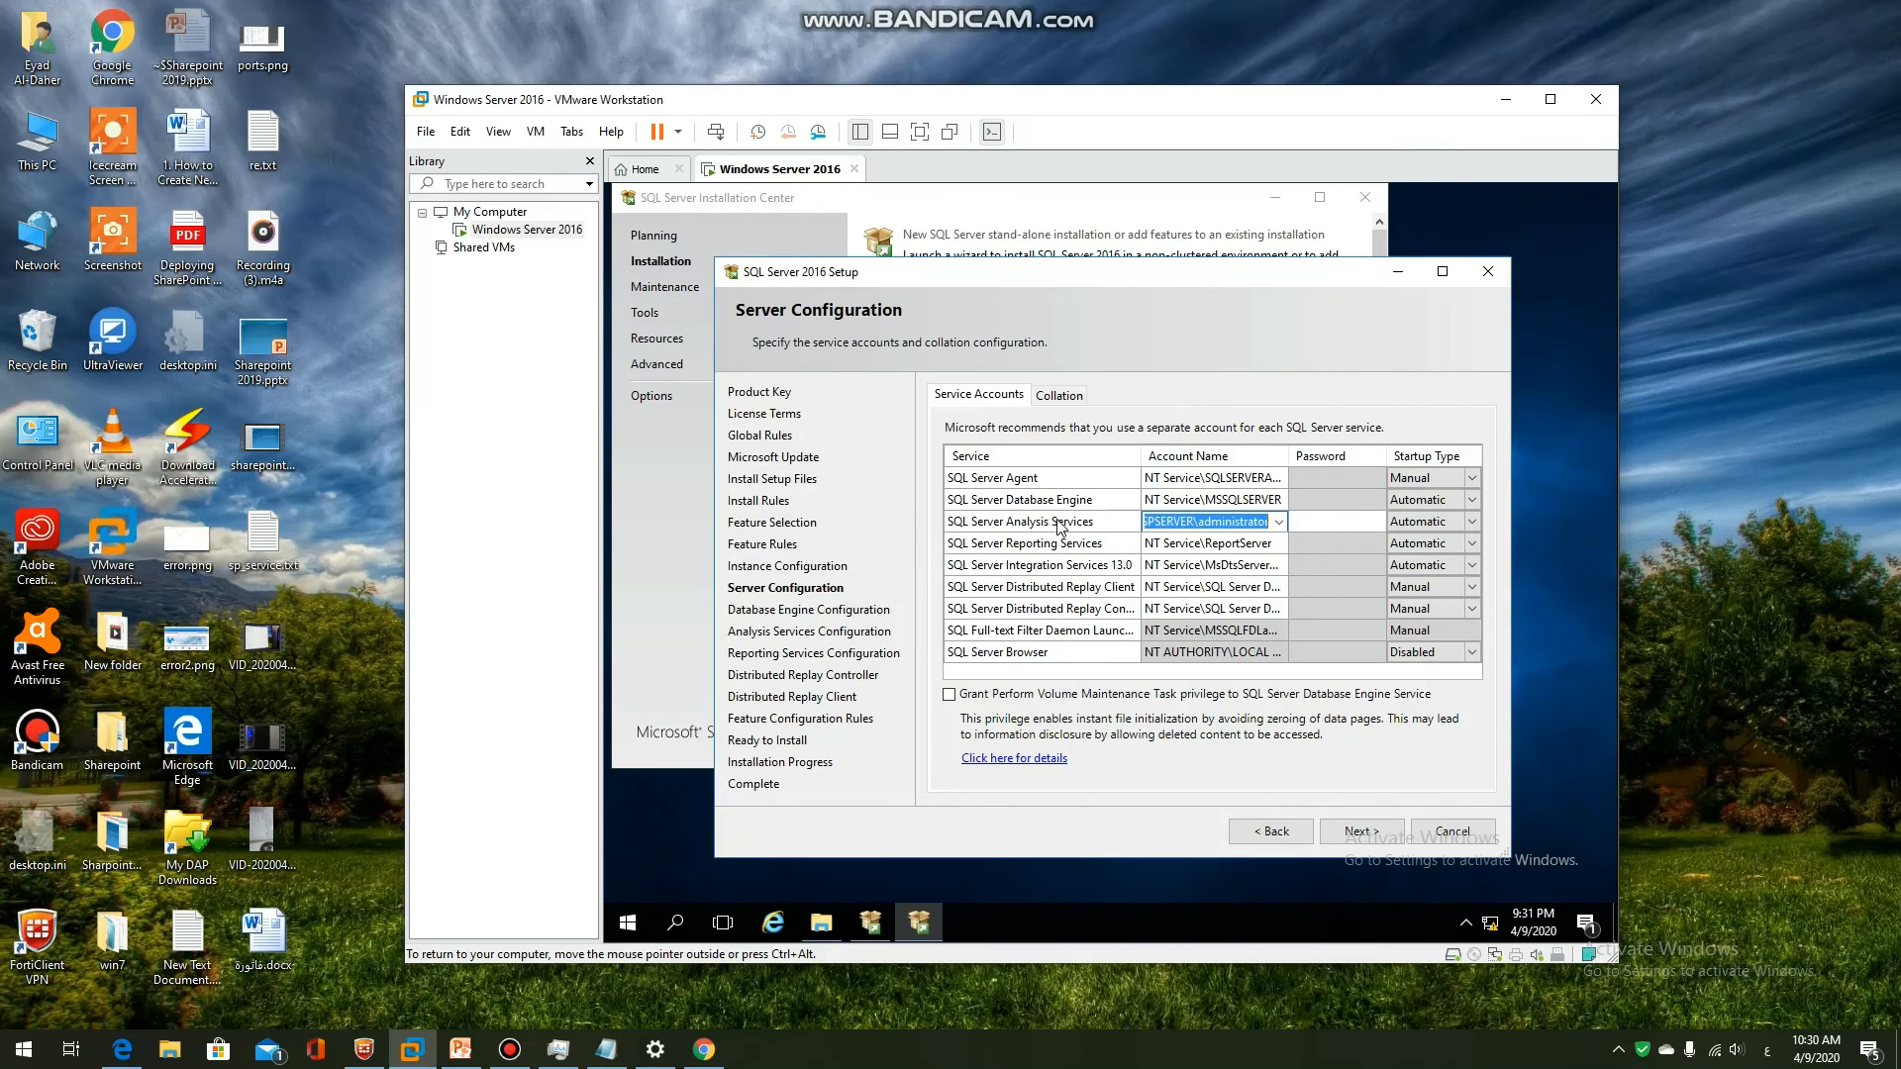
click(1335, 521)
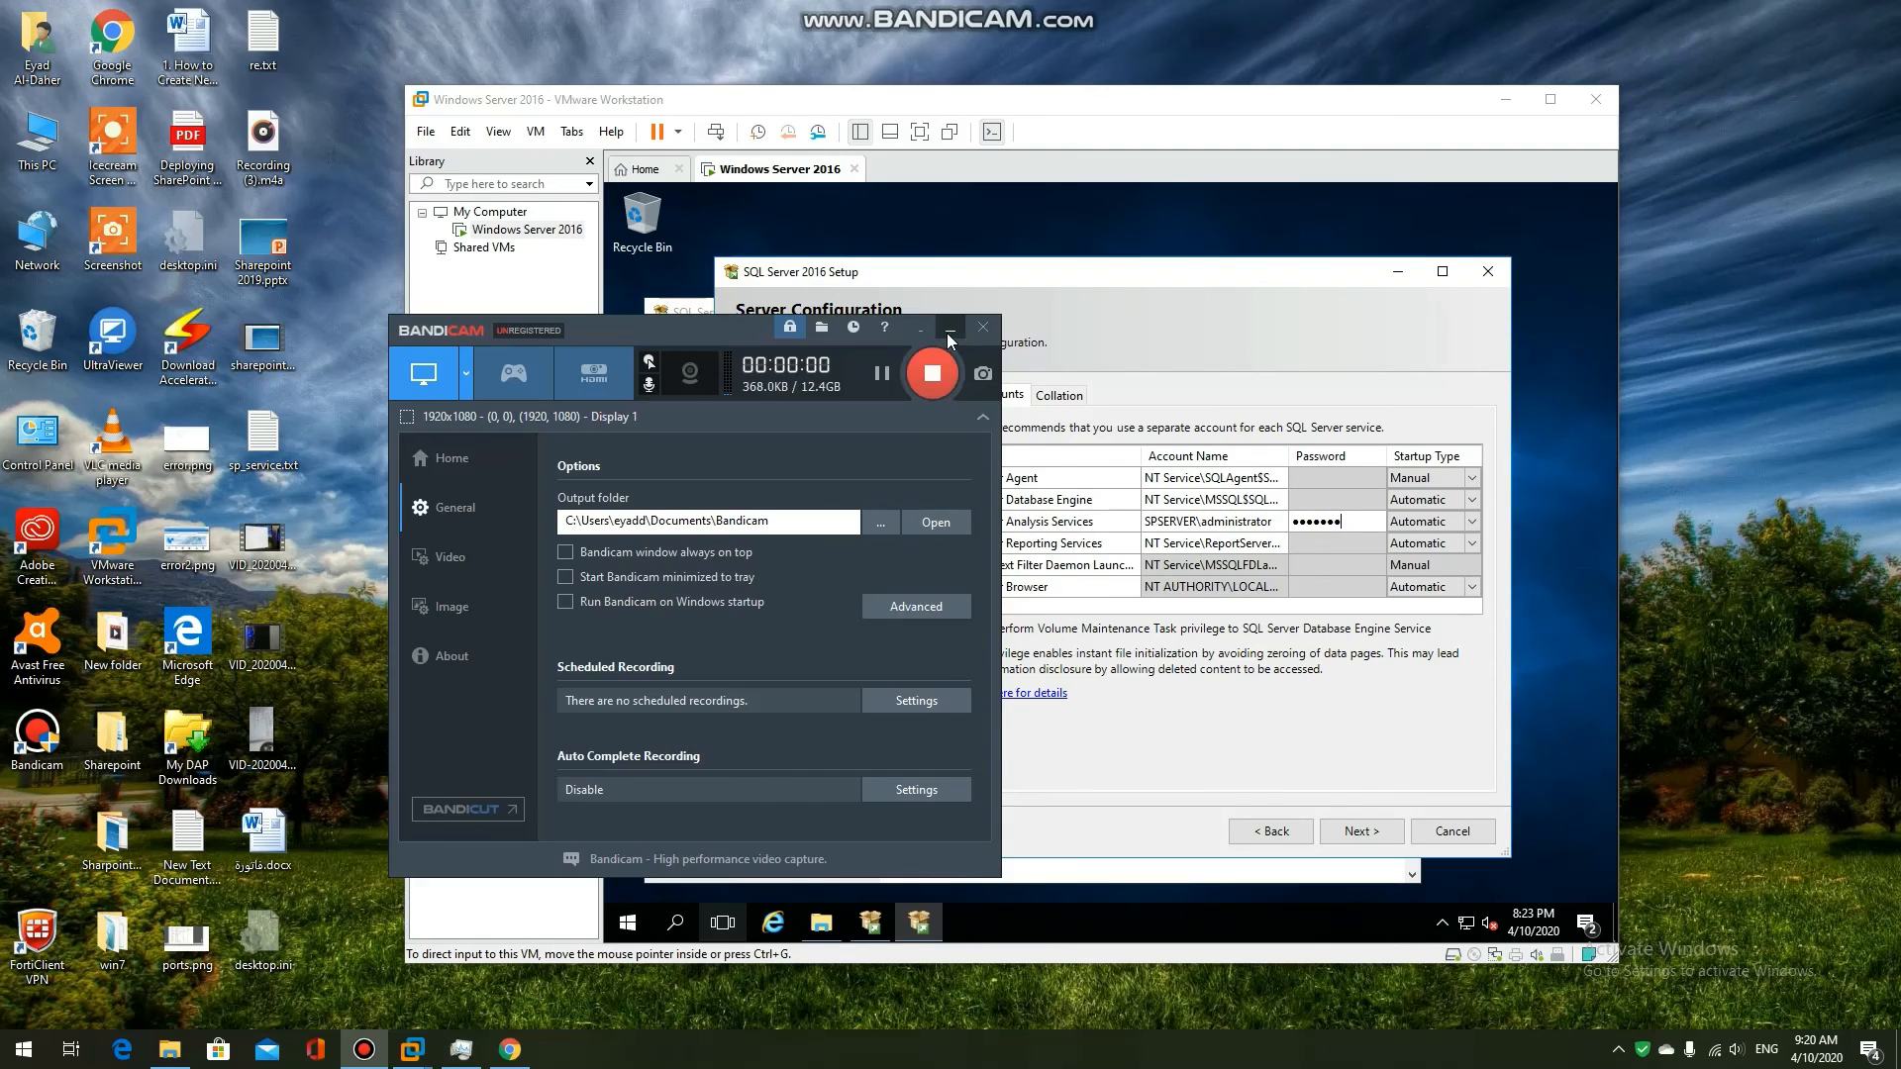
click(948, 334)
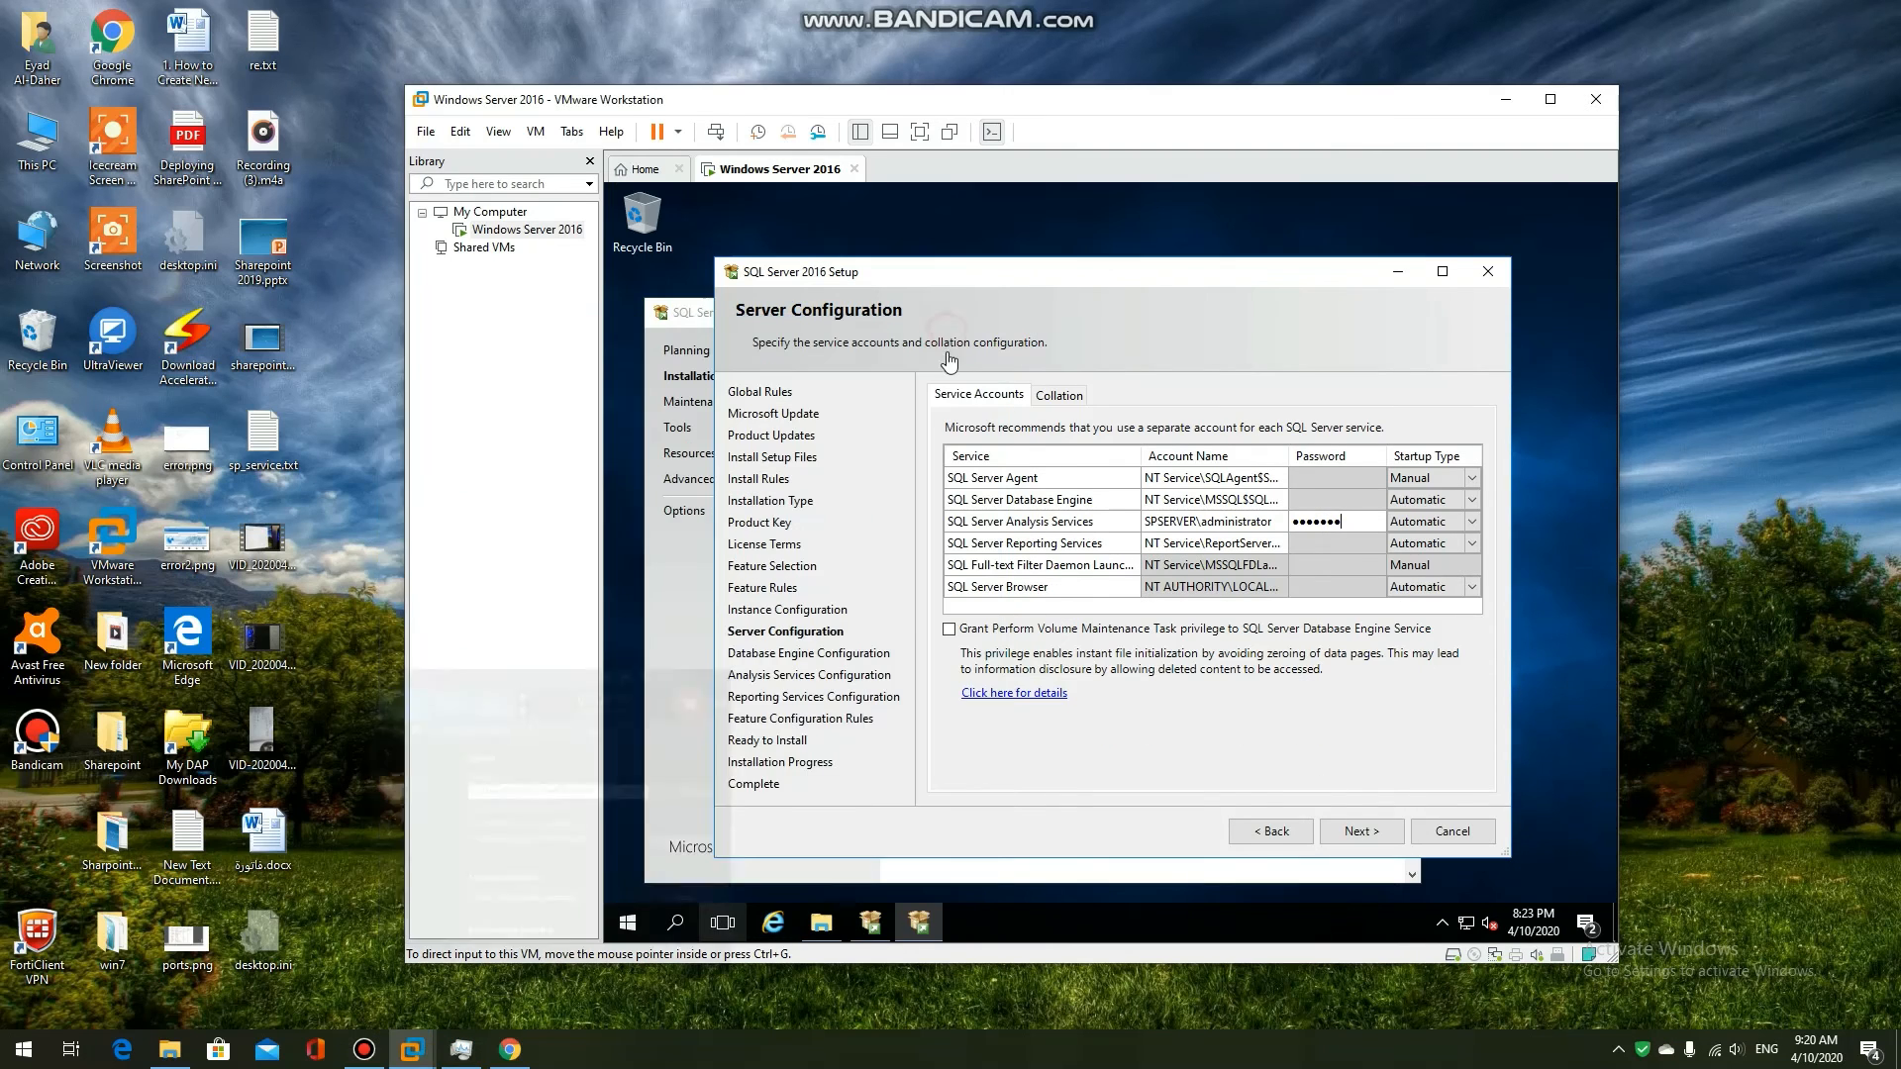
Add the current user as administrator for both Database Engine and Analysis Services
click(1359, 834)
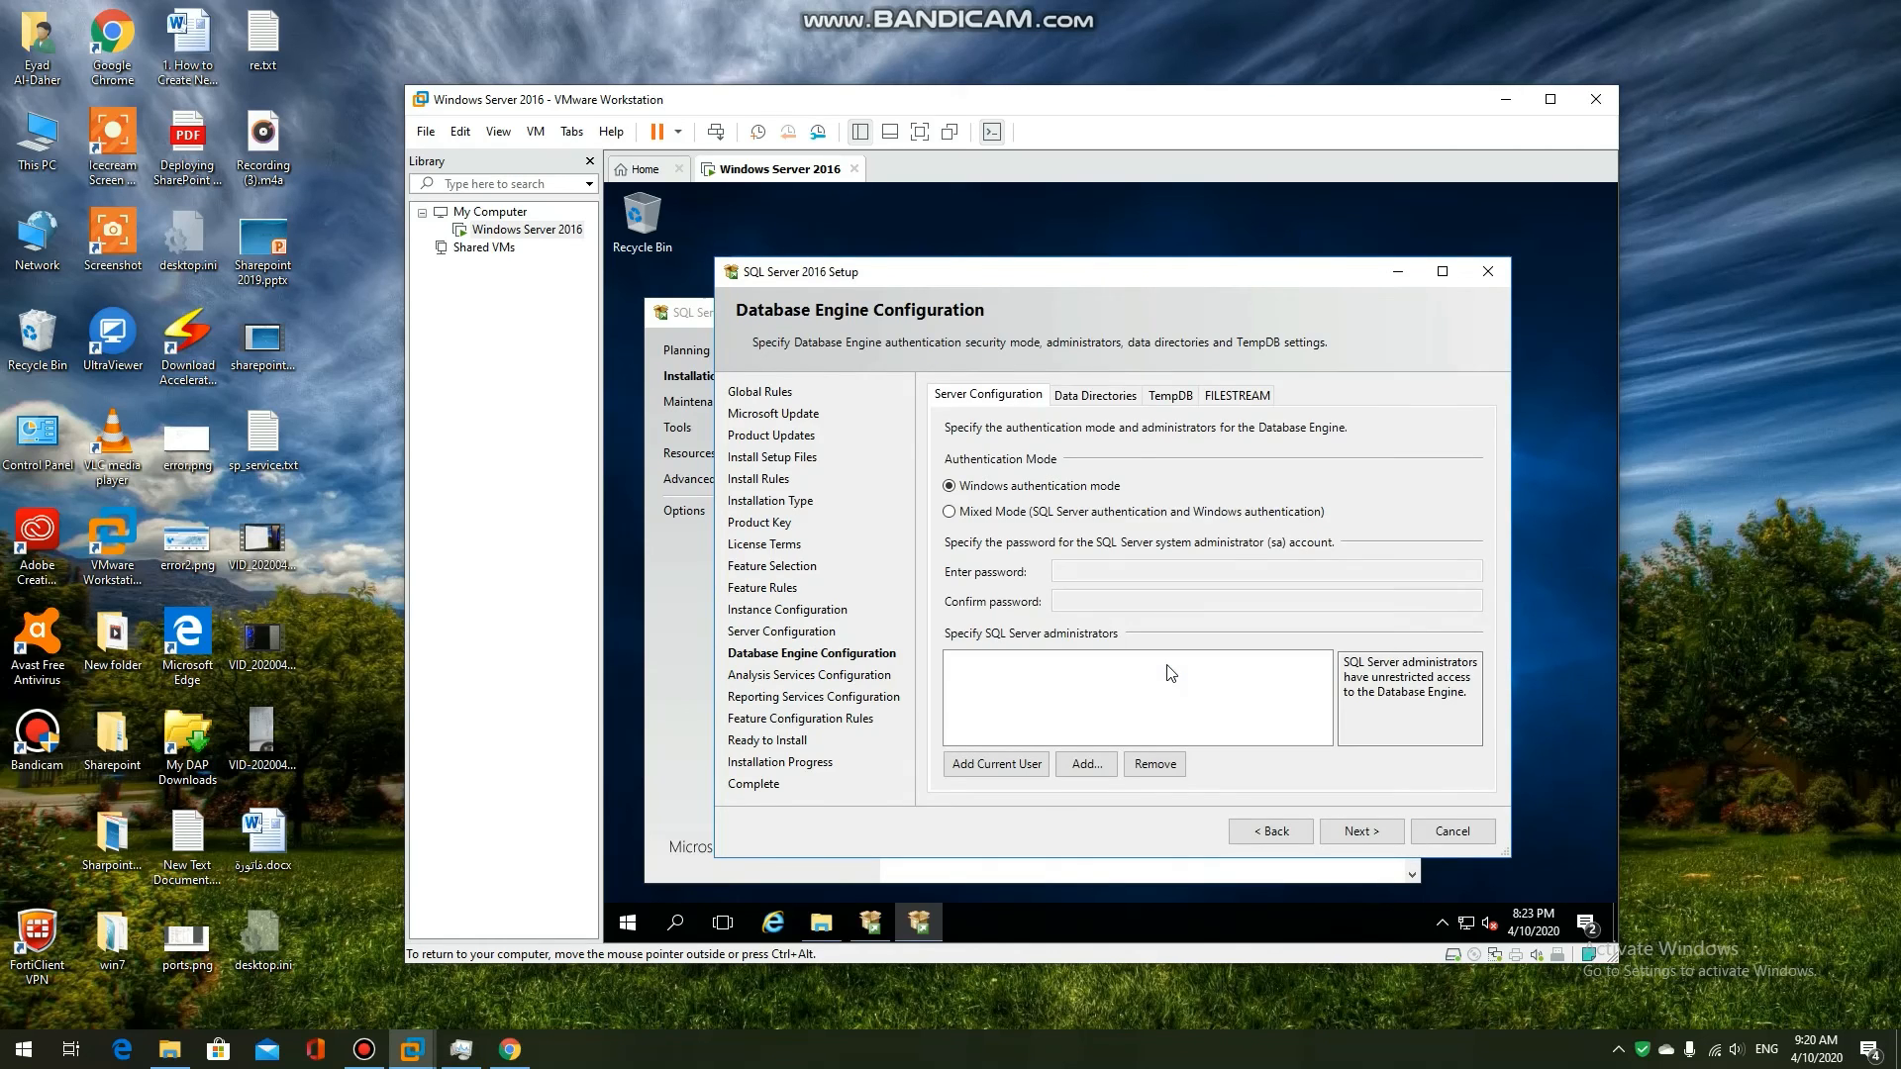
click(1000, 765)
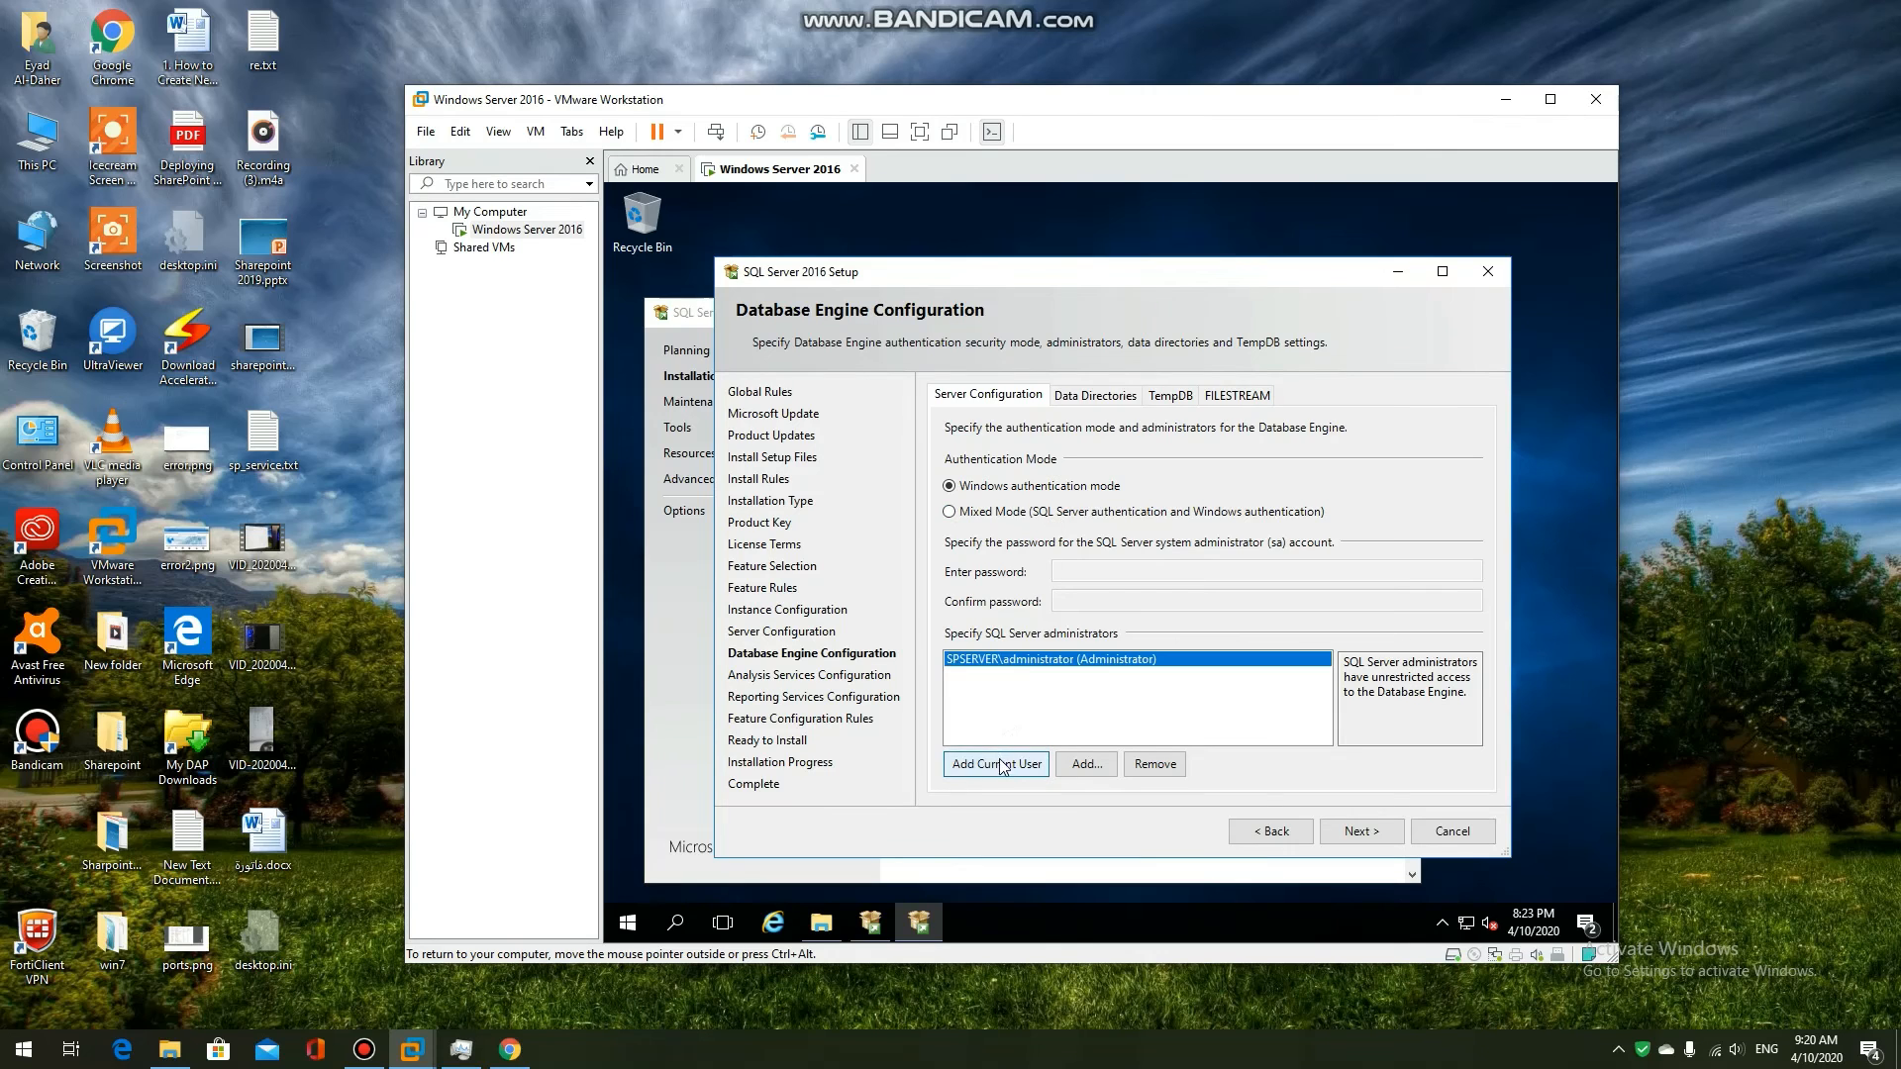
click(1361, 831)
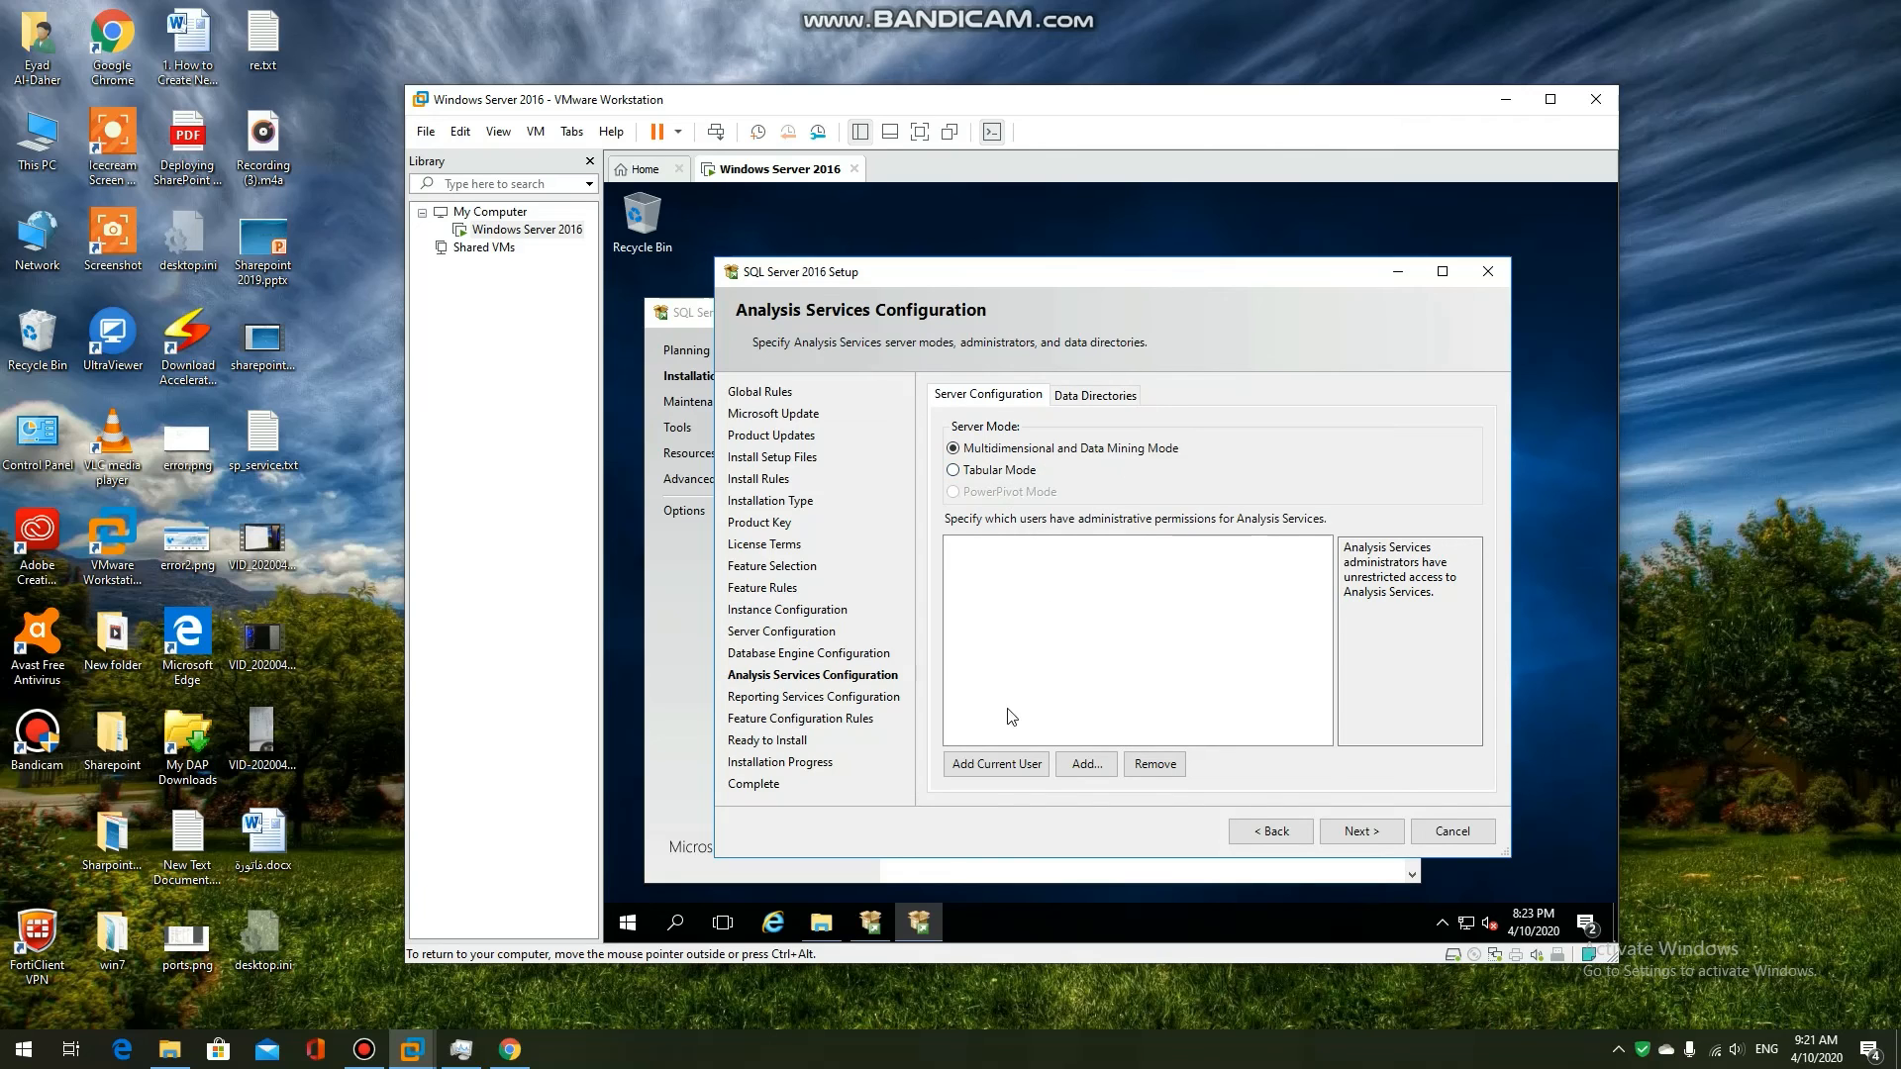
click(996, 764)
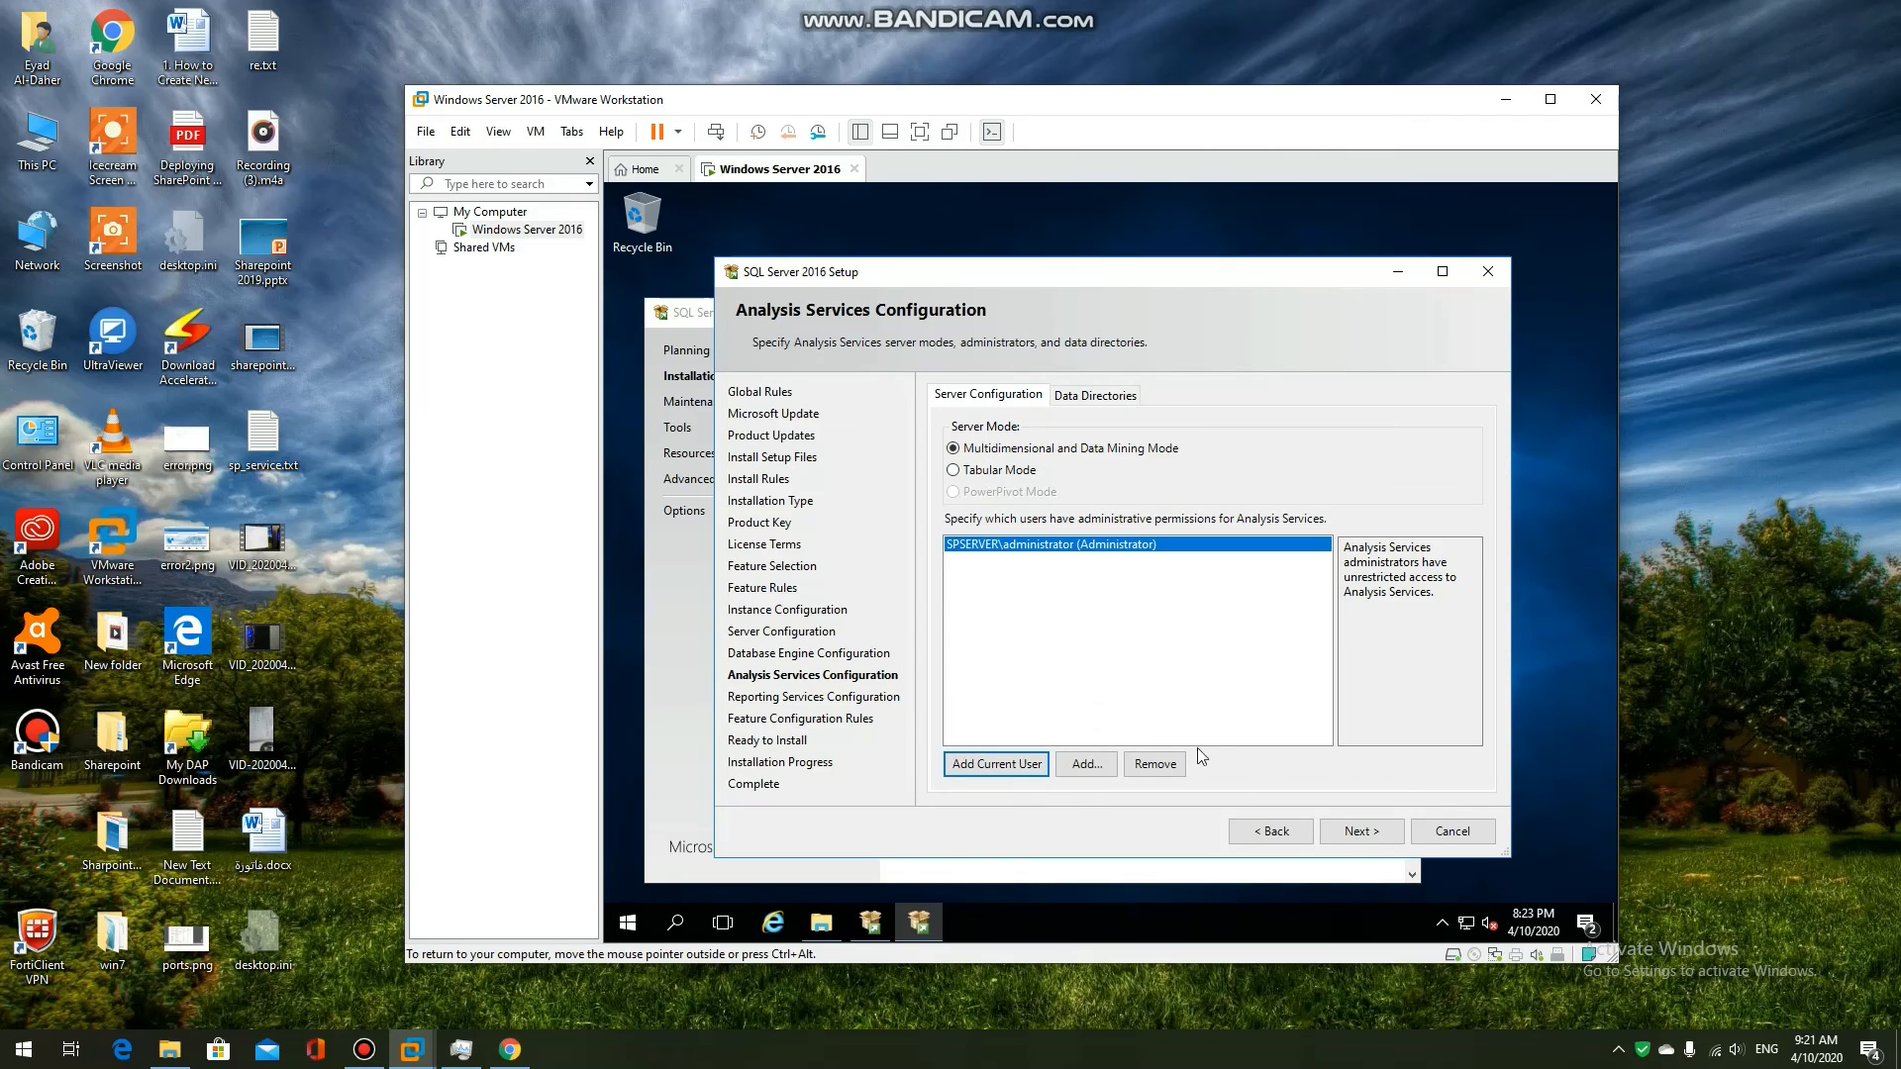
click(1371, 838)
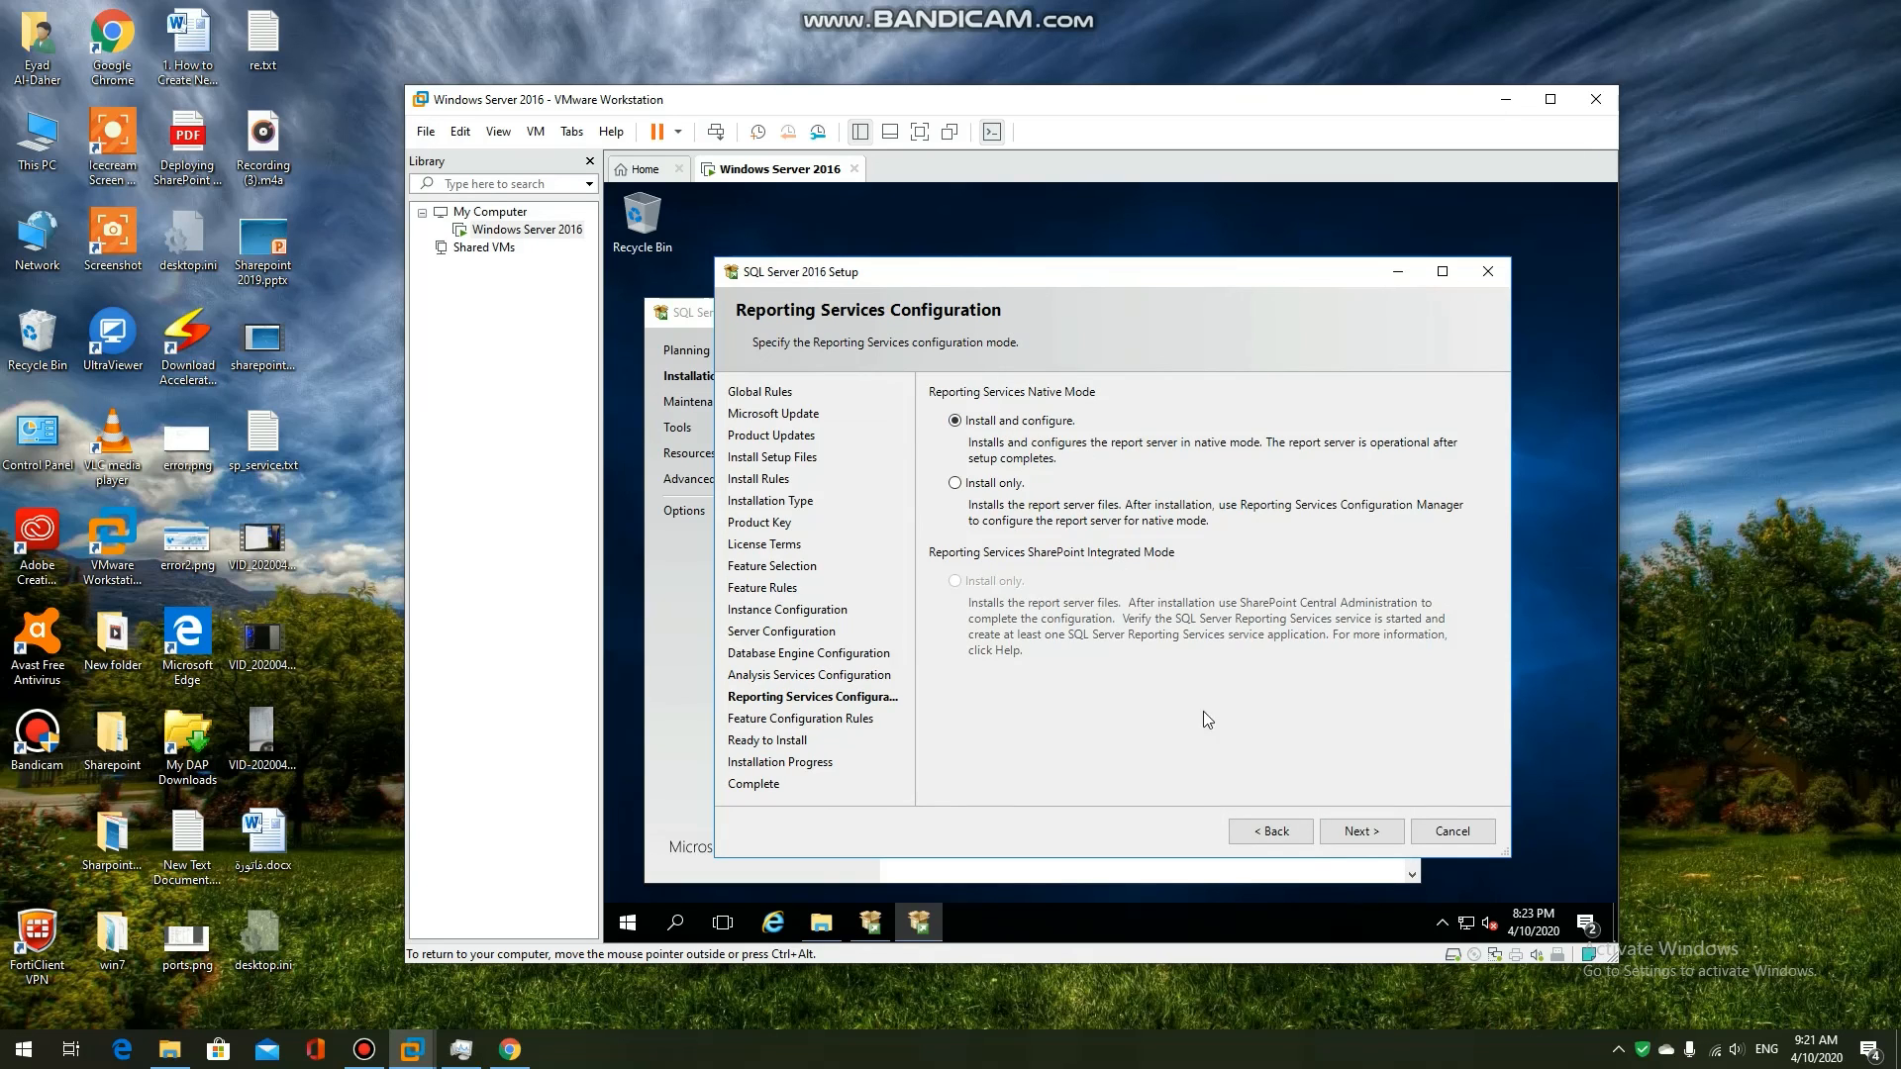
Keep Reporting Services on Install and configure, then launch the Standard edition install
click(1348, 831)
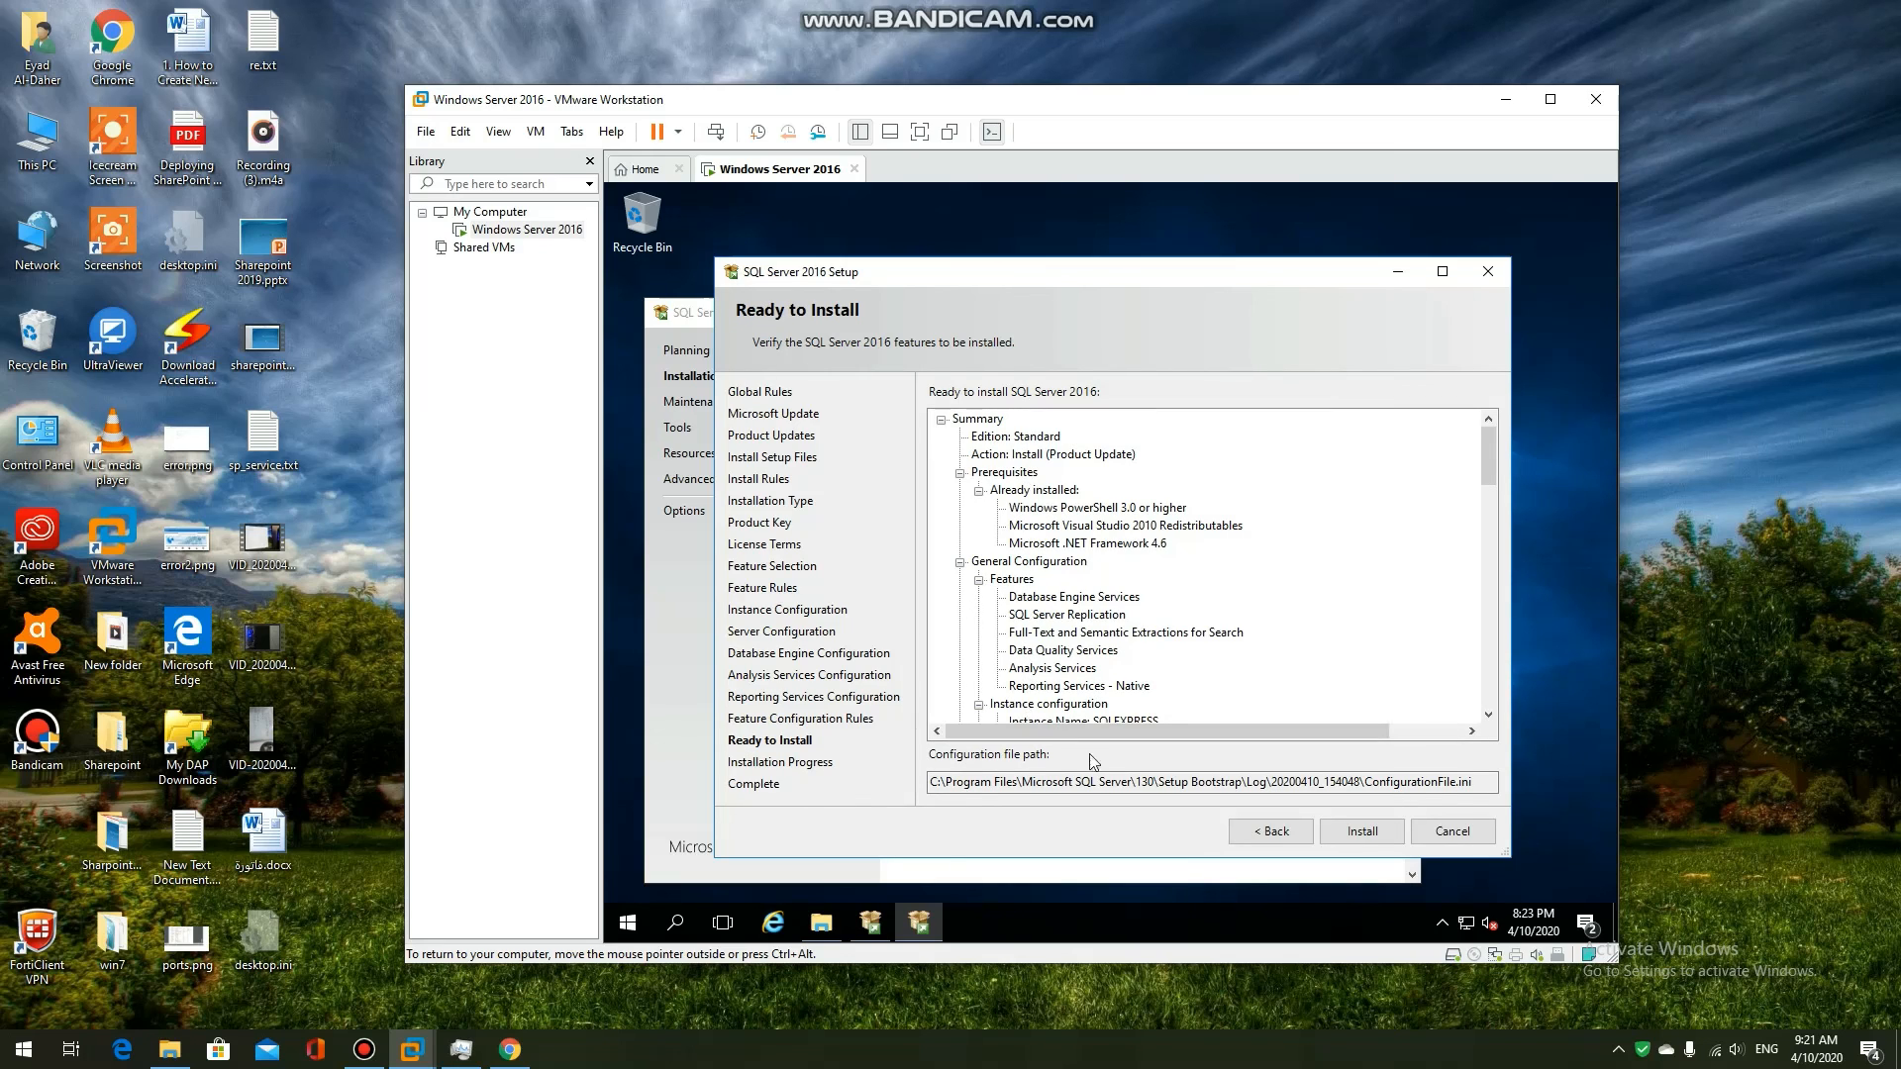
click(1387, 832)
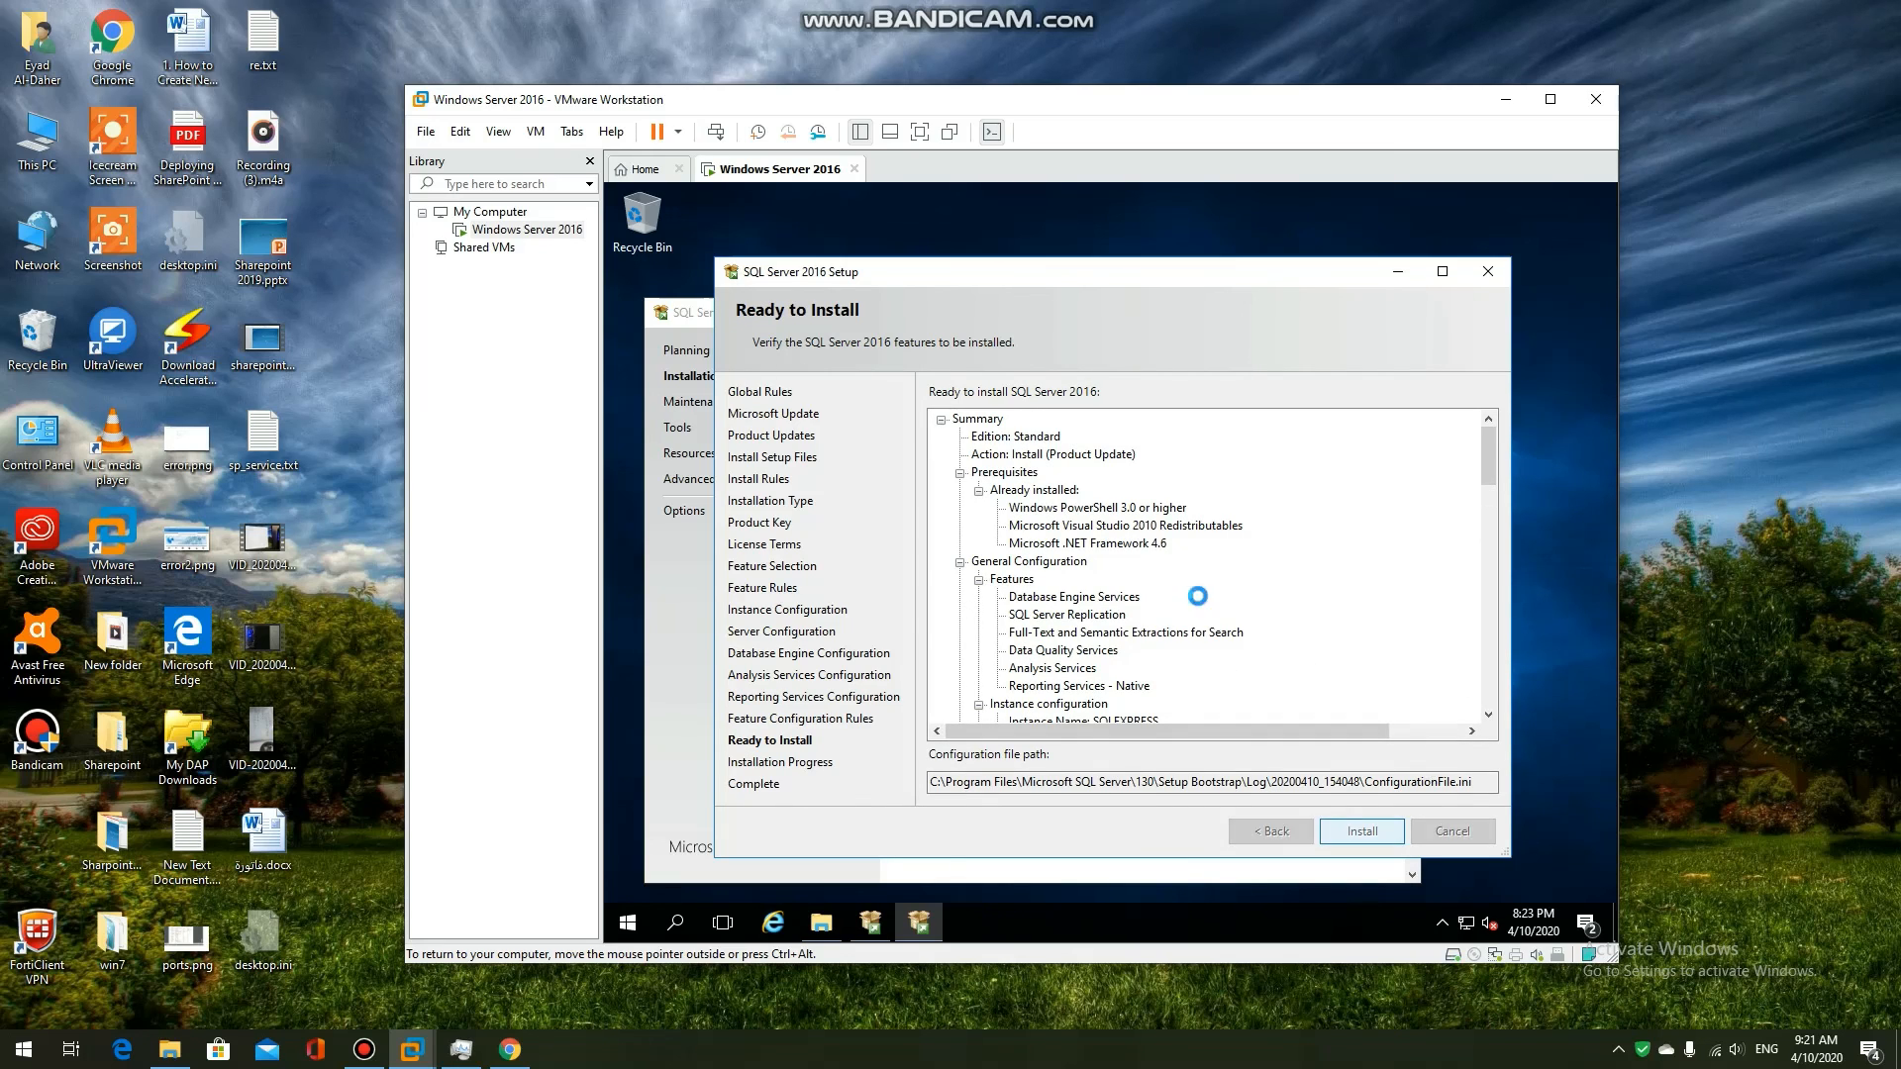